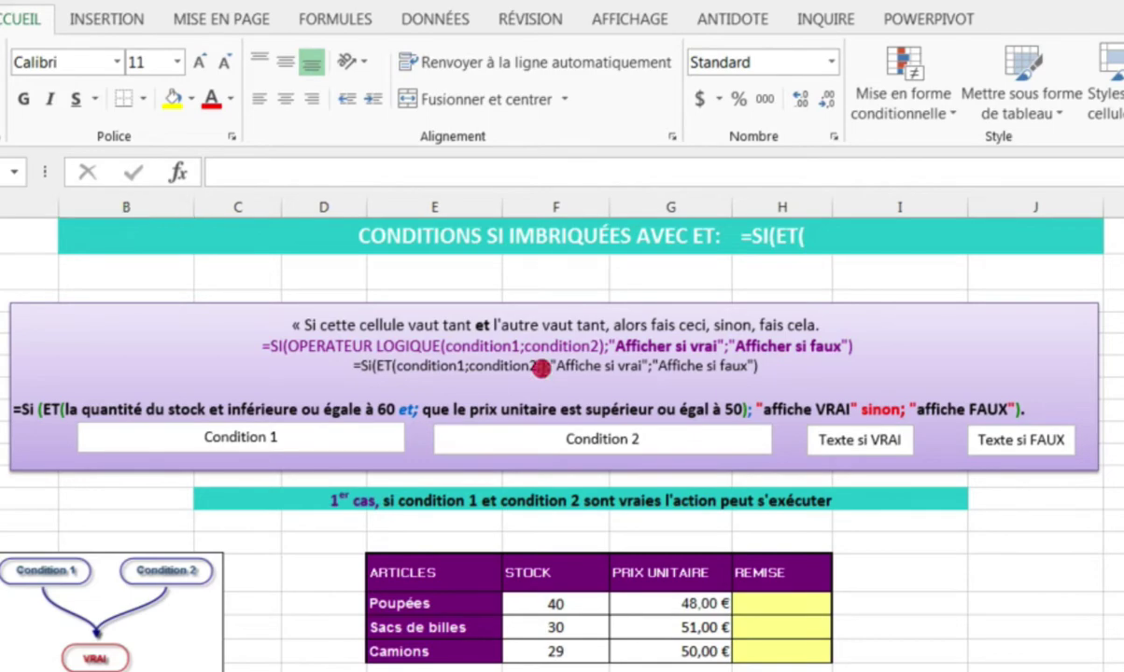
Delete the stray character after condition2 in the sample SI(ET( formula of the purple text box.
{"action": "left_click", "coordinate": [509, 422]}
{"action": "key", "text": "BackSpace"}
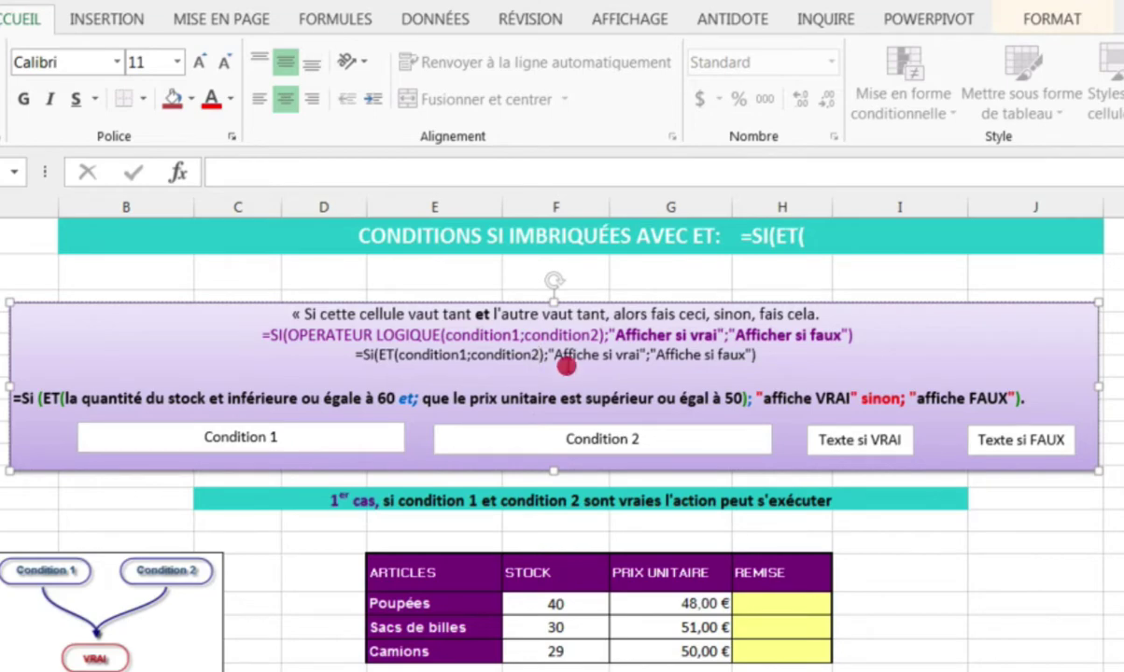
{"action": "left_click", "coordinate": [542, 348]}
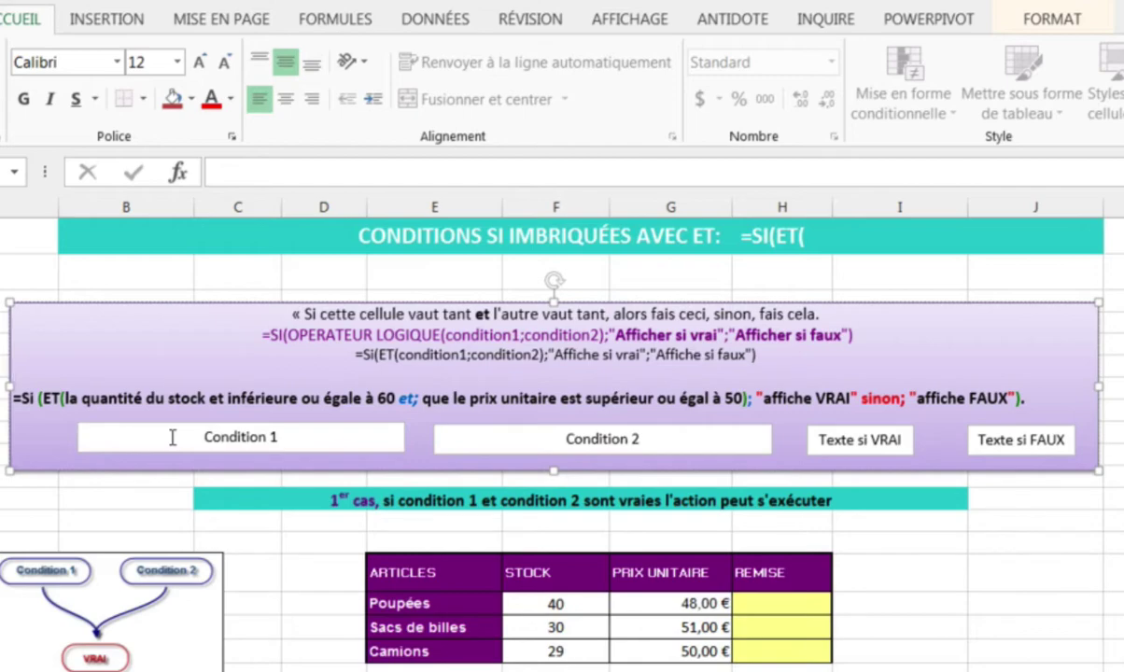
Left-align the REMISE cell for Poupées (H16) and begin its formula with =si(et(.
{"action": "left_click", "coordinate": [801, 603]}
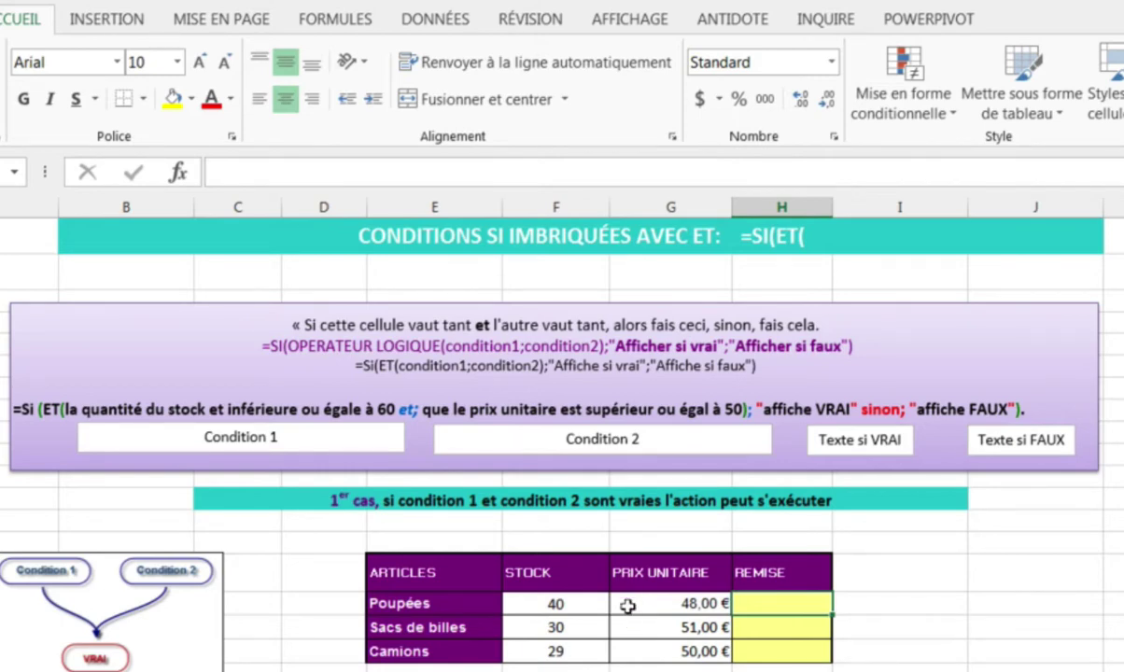
{"action": "left_click", "coordinate": [258, 100]}
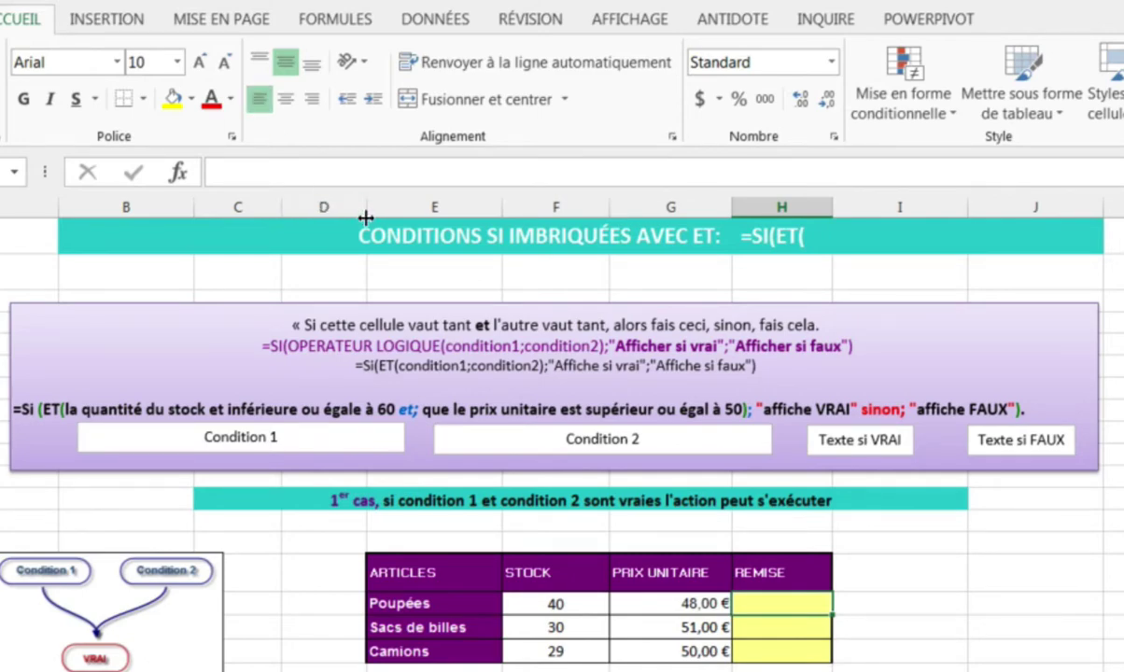
{"action": "type", "text": "=si"}
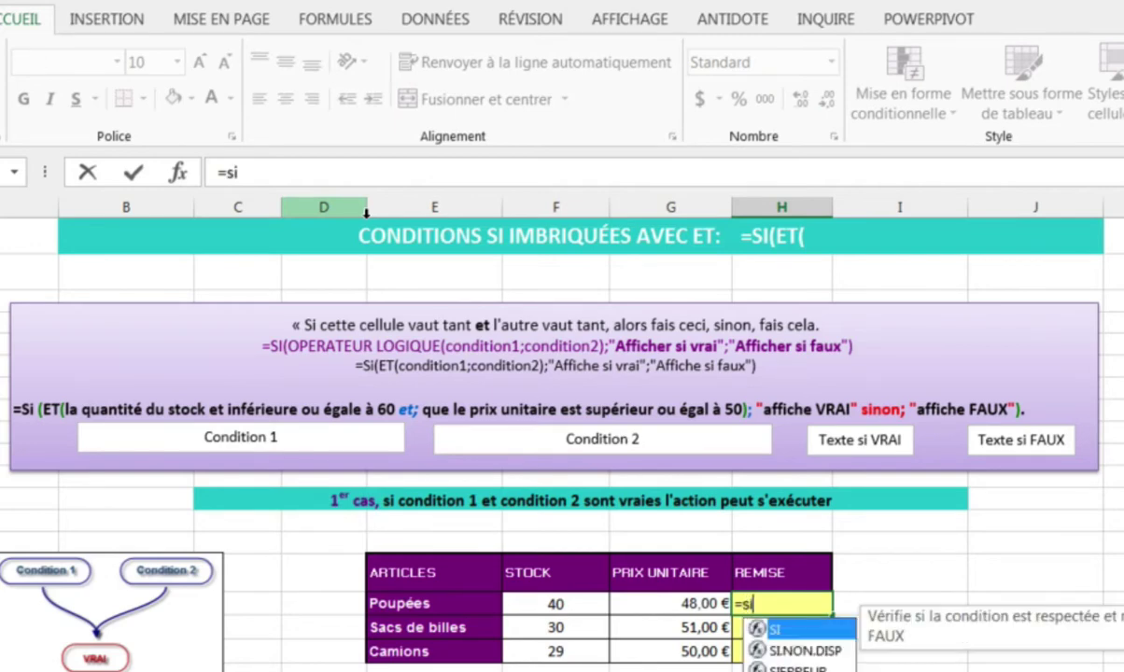
{"action": "type", "text": "("}
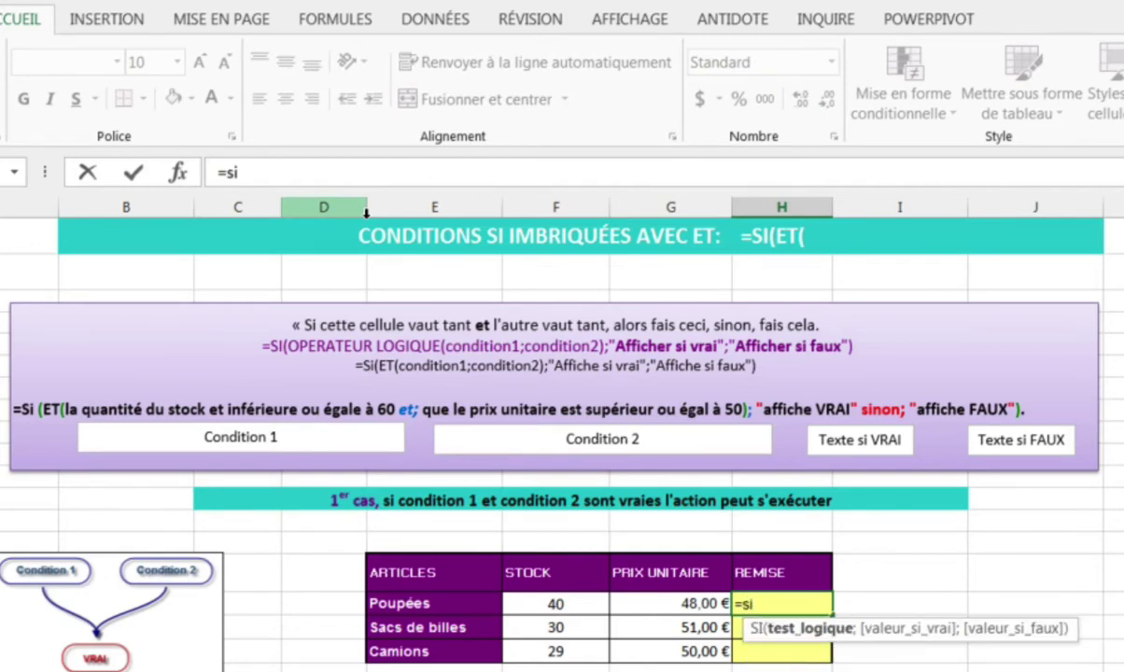
{"action": "type", "text": "et"}
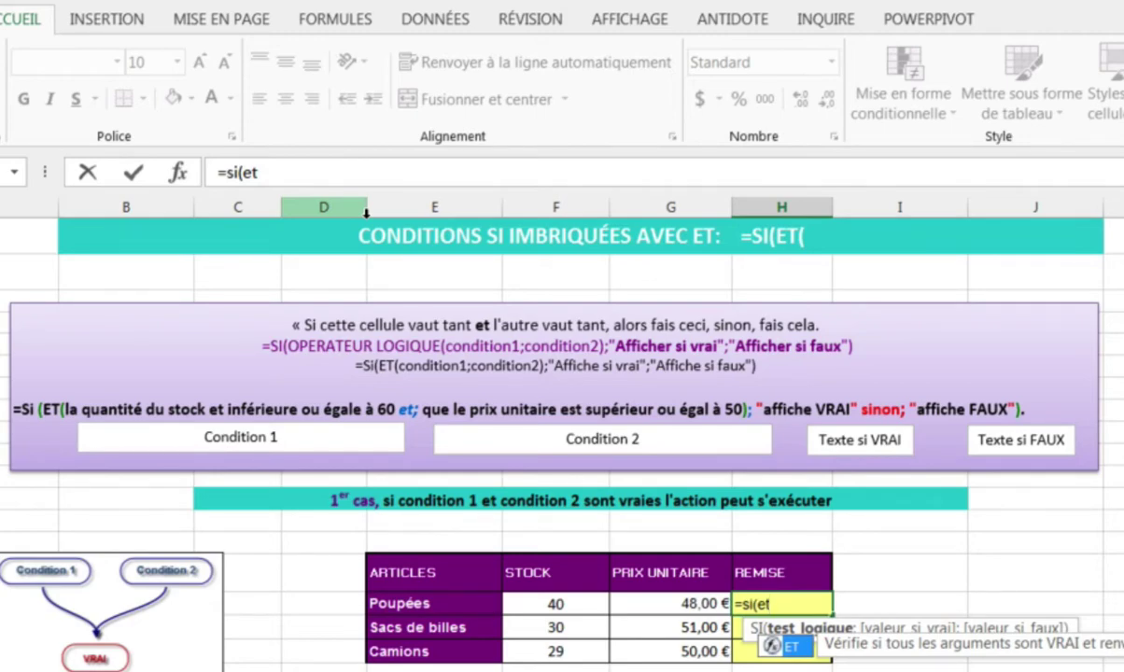
{"action": "type", "text": "("}
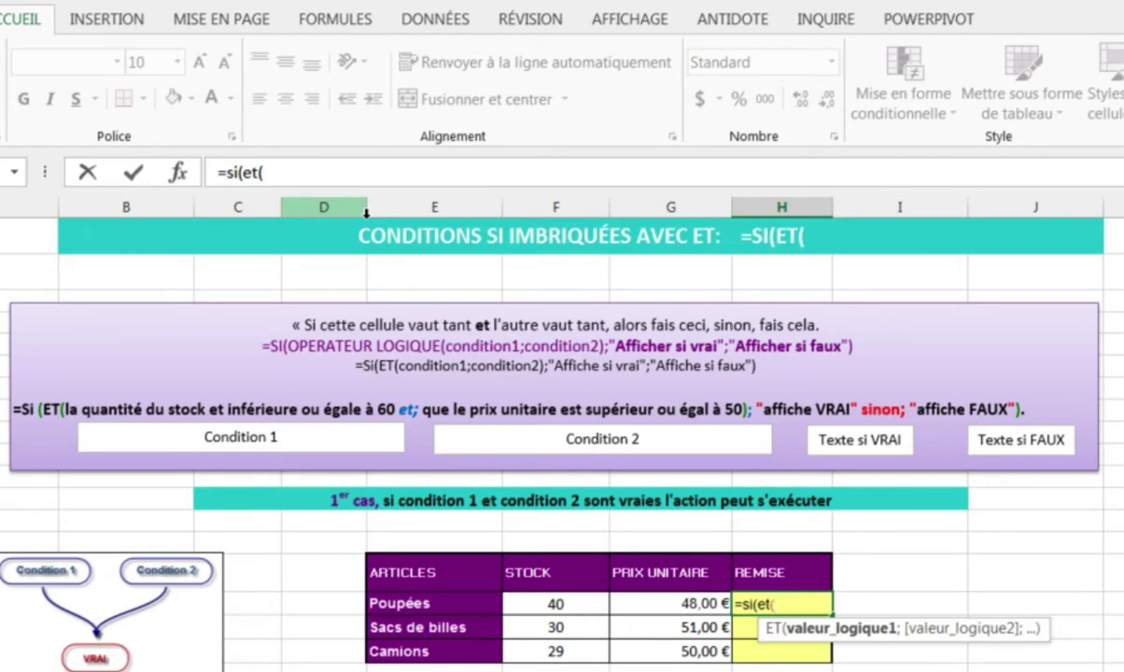
Add the two ET conditions to the H16 formula, F16<=60 and G16>=50, and close the ET function.
{"action": "left_click", "coordinate": [538, 607]}
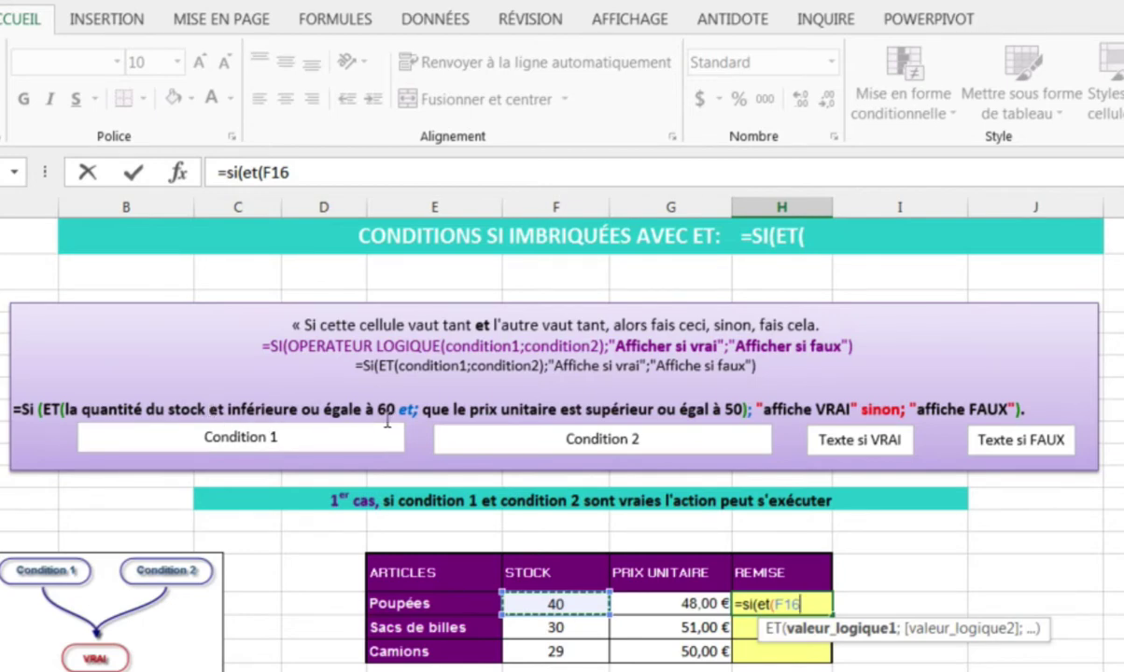
{"action": "type", "text": "<+"}
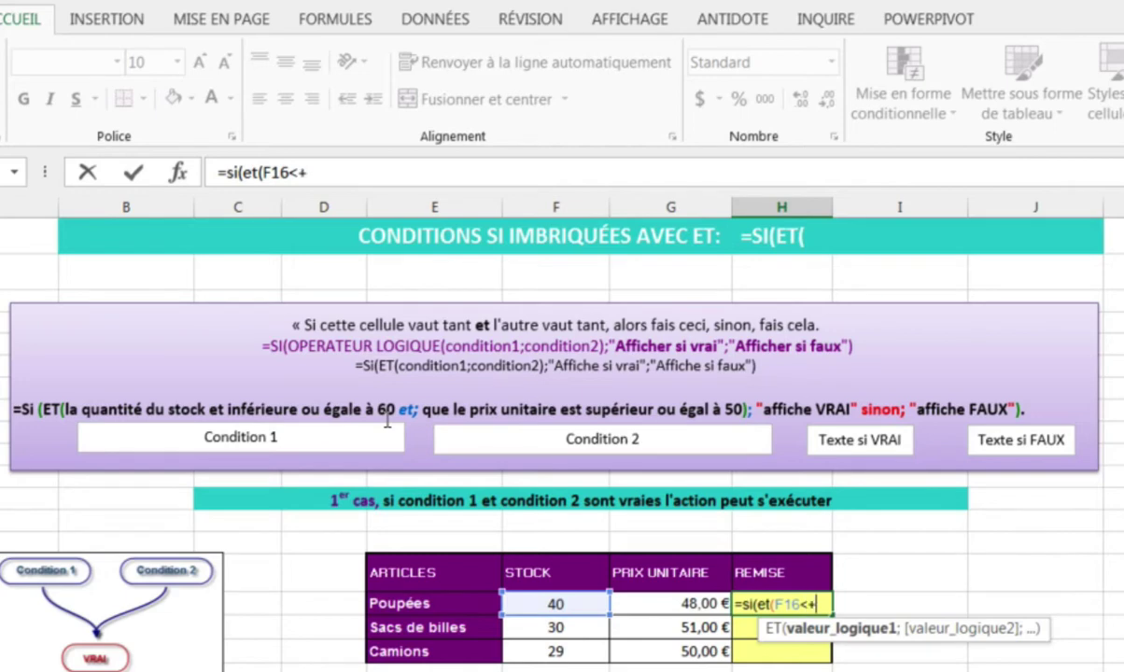
{"action": "key", "text": "BackSpace"}
{"action": "type", "text": "=60"}
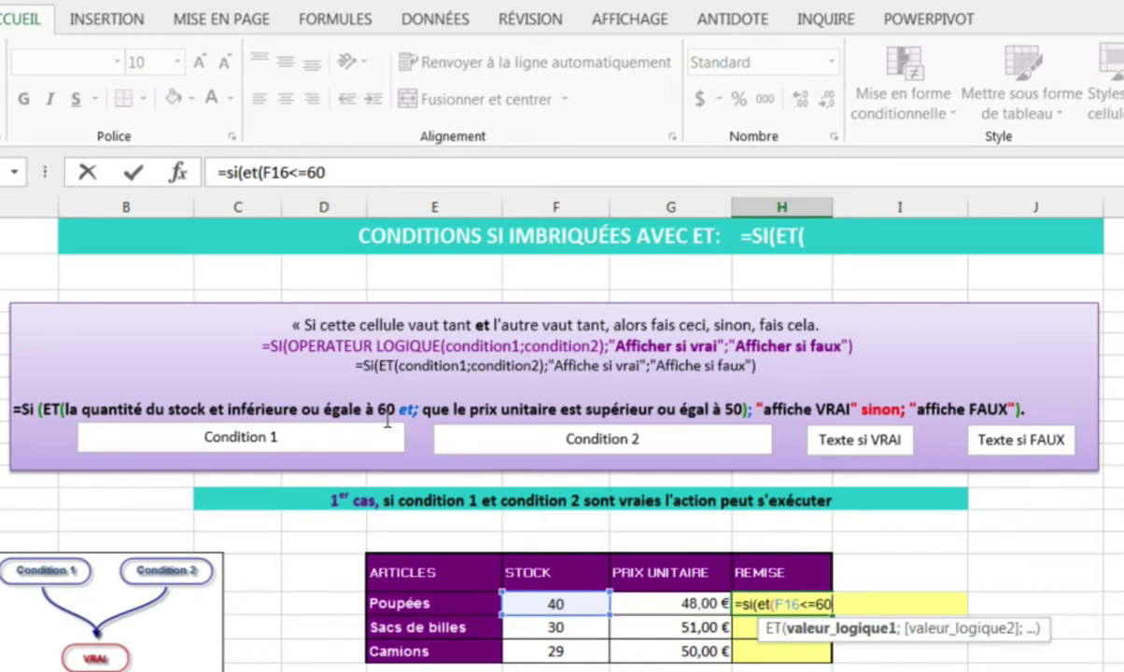
{"action": "type", "text": ";"}
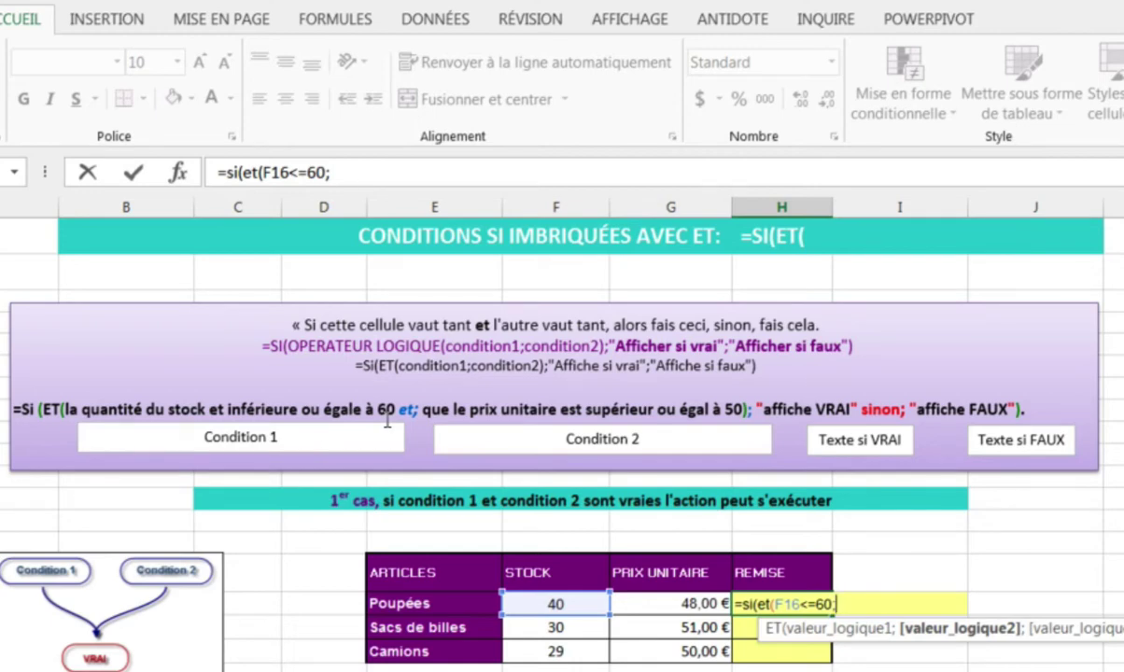
{"action": "left_click", "coordinate": [638, 608]}
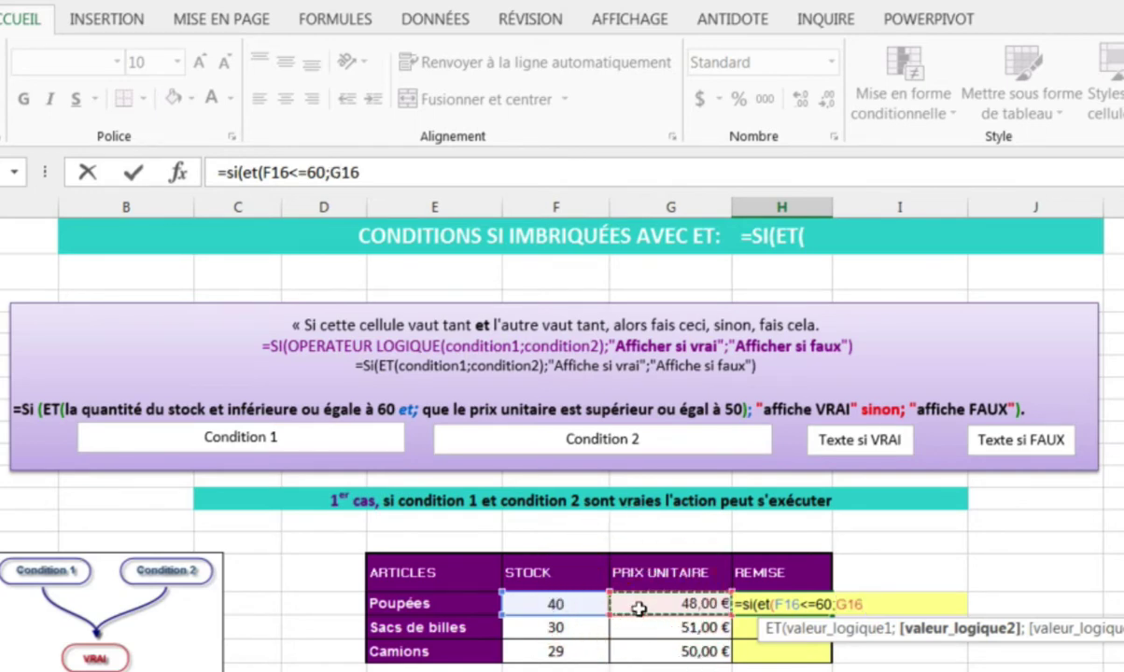
{"action": "type", "text": ">=50"}
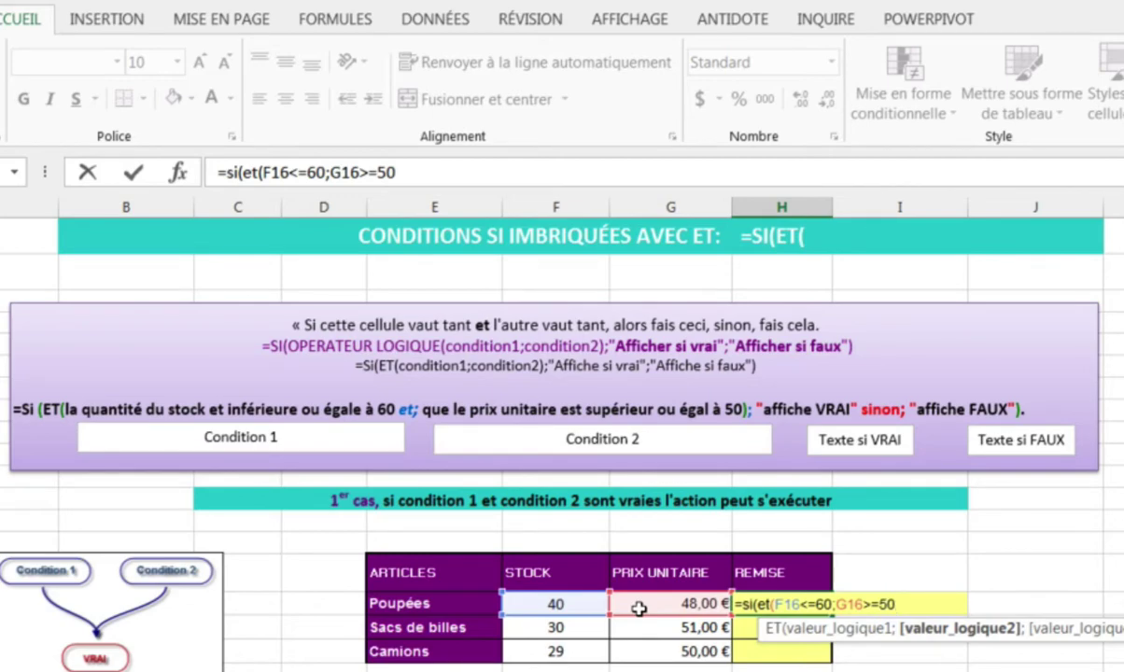
{"action": "type", "text": ")"}
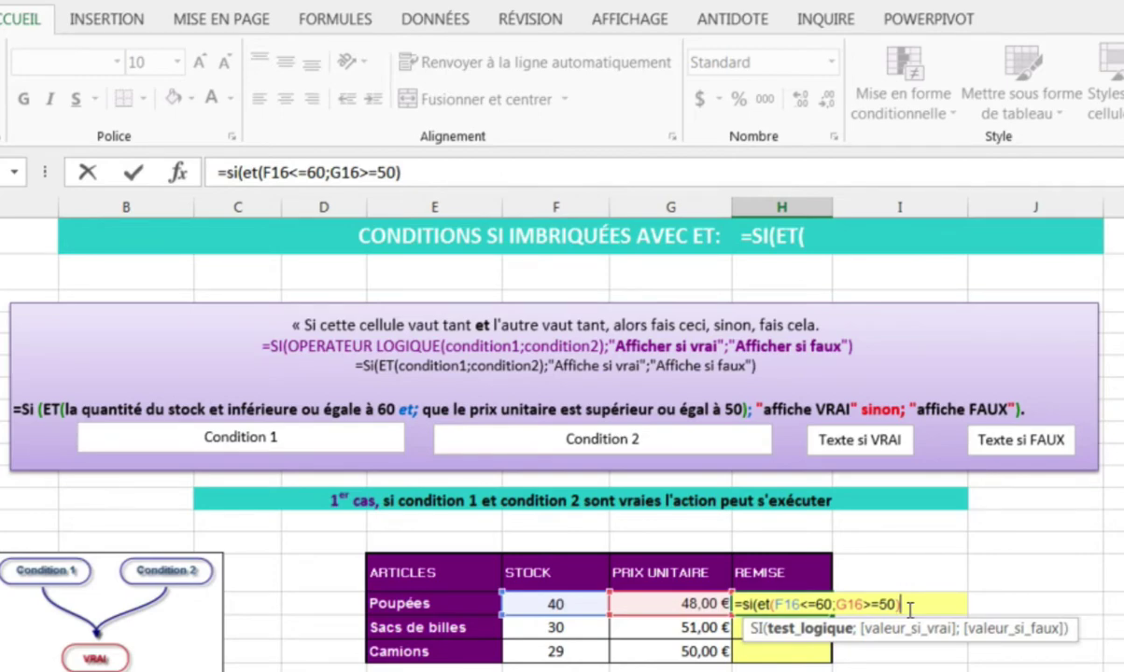
Complete the H16 formula with "Affiche vrai" as the true value and faux as the false value, and validate it.
{"action": "type", "text": ";"}
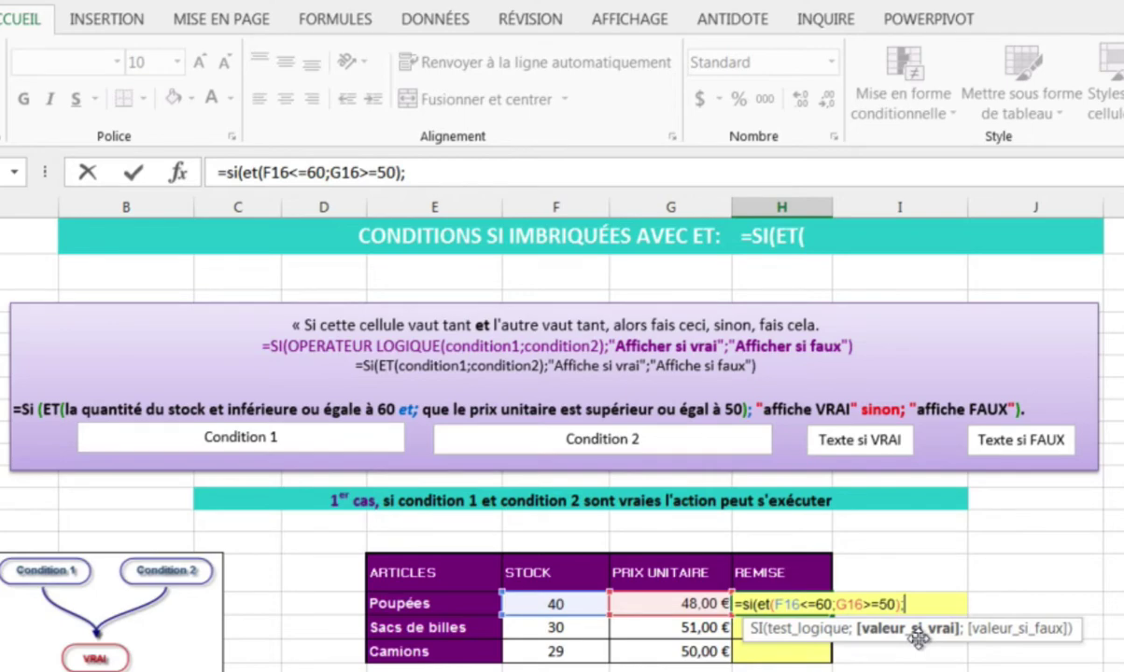
{"action": "type", "text": "\"Affiche"}
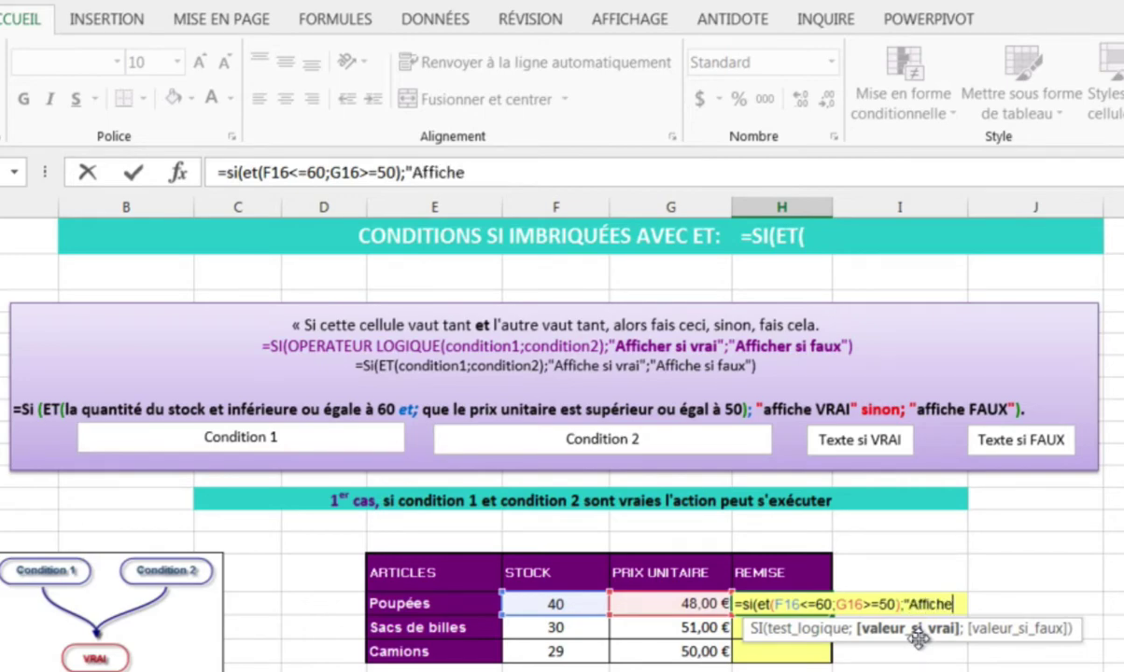
{"action": "type", "text": " vrai\""}
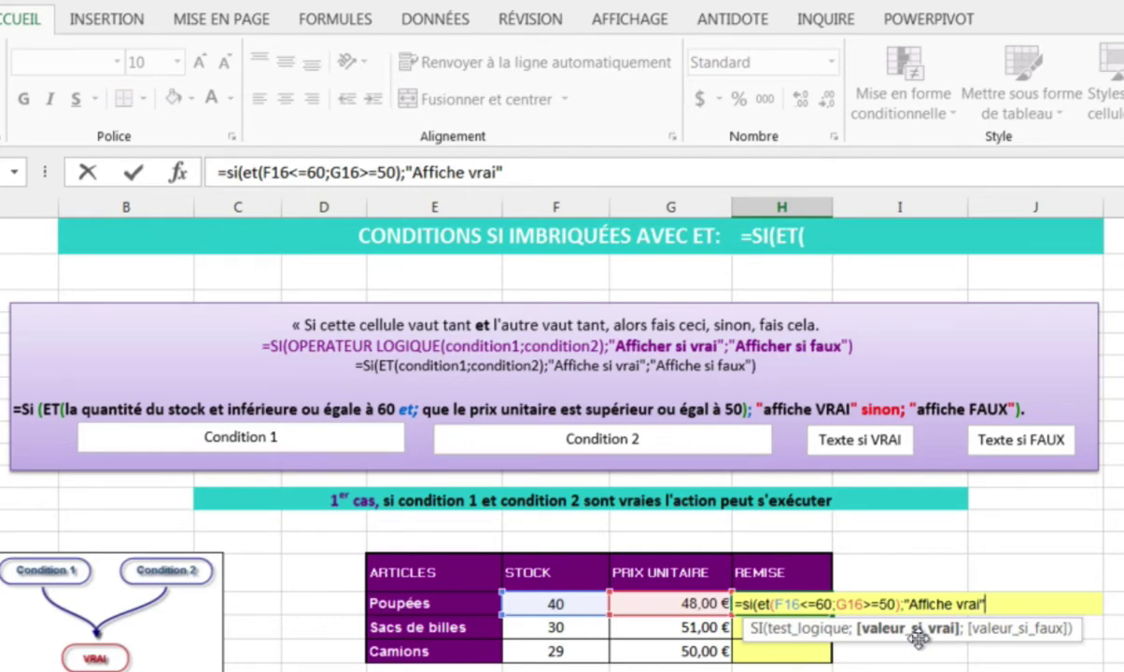
{"action": "type", "text": ";"}
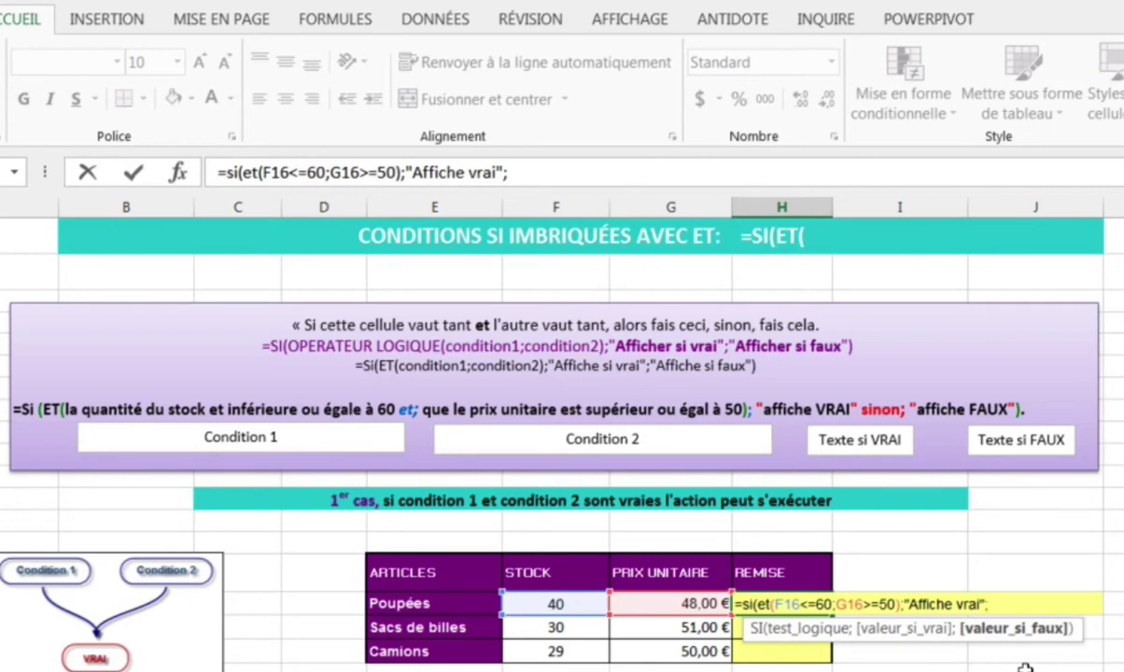
{"action": "type", "text": "faux"}
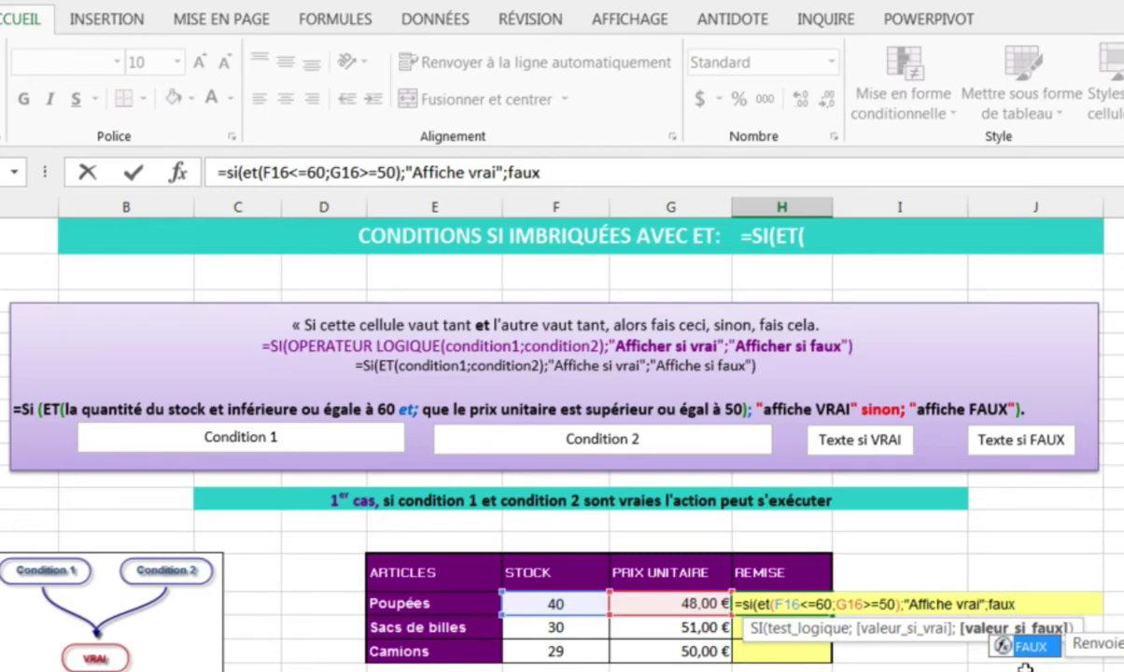
{"action": "type", "text": ")"}
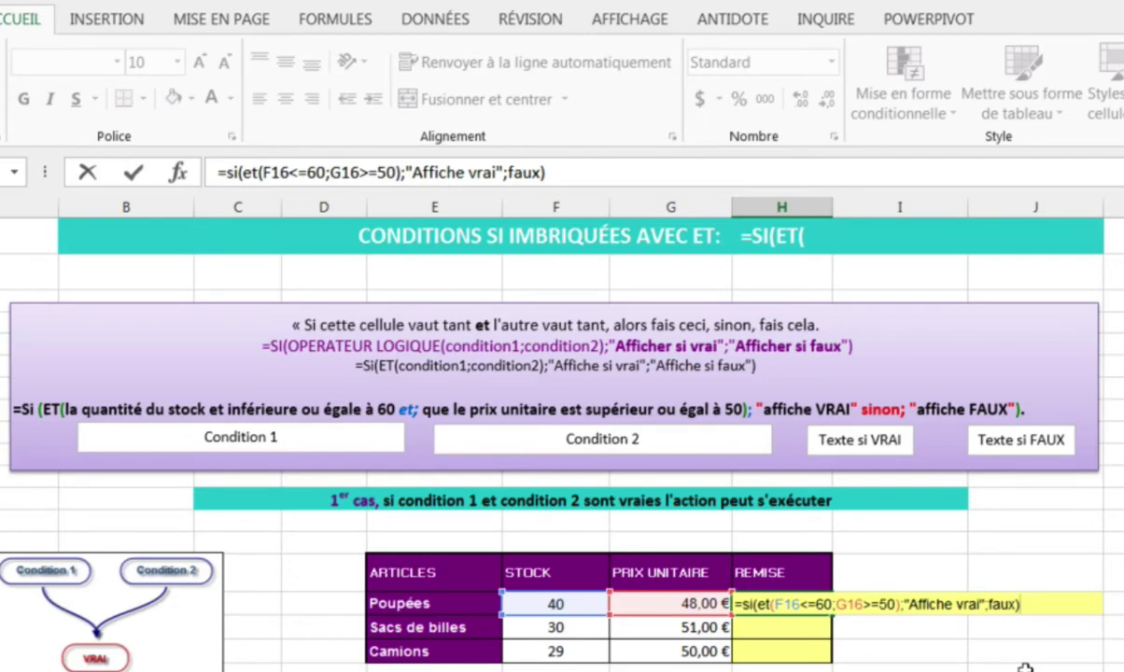
{"action": "key", "text": "Return"}
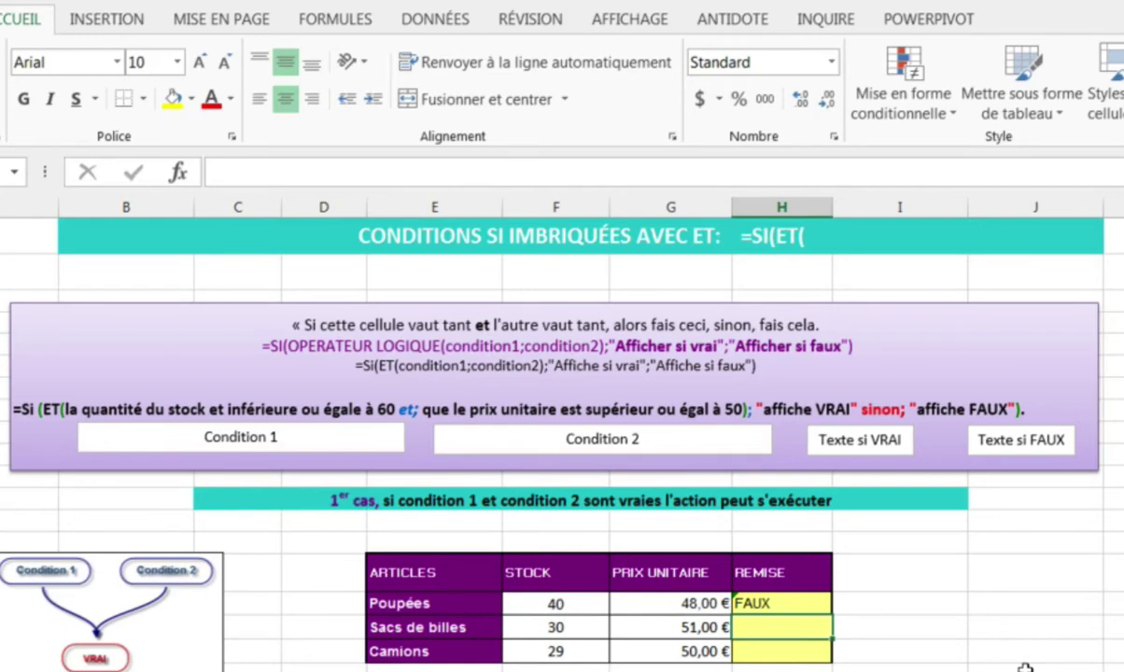
Copy the H16 formula down to the Sacs de billes and Camions rows and check the copy in H17.
{"action": "left_click", "coordinate": [783, 603]}
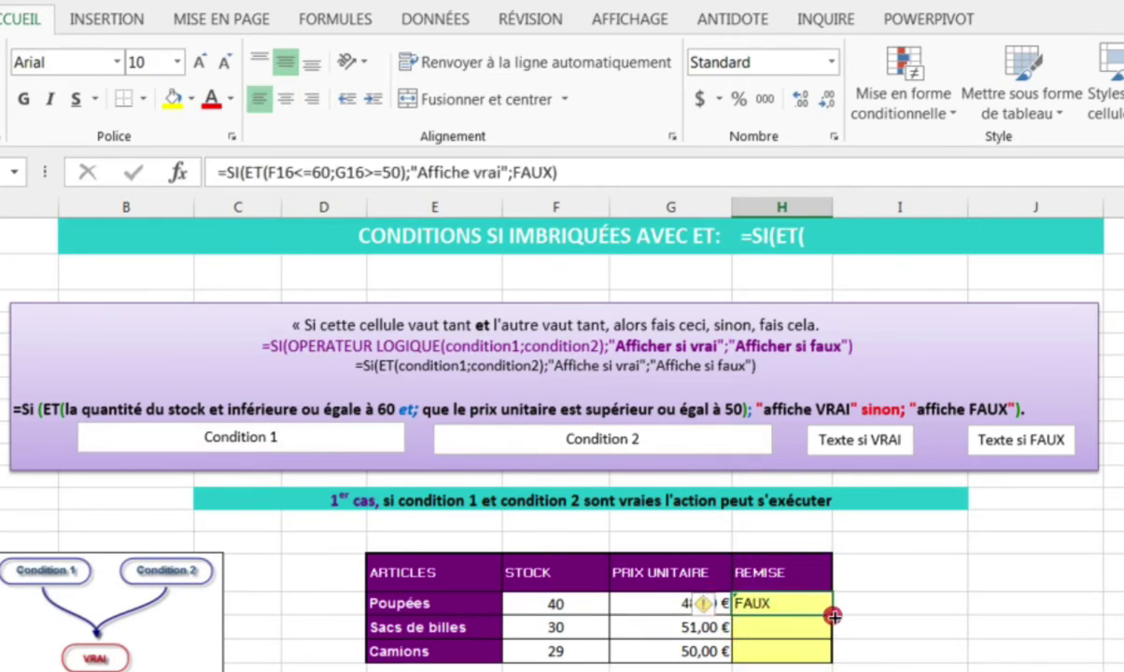
{"action": "left_click_drag", "start_coordinate": [830, 613], "coordinate": [831, 656]}
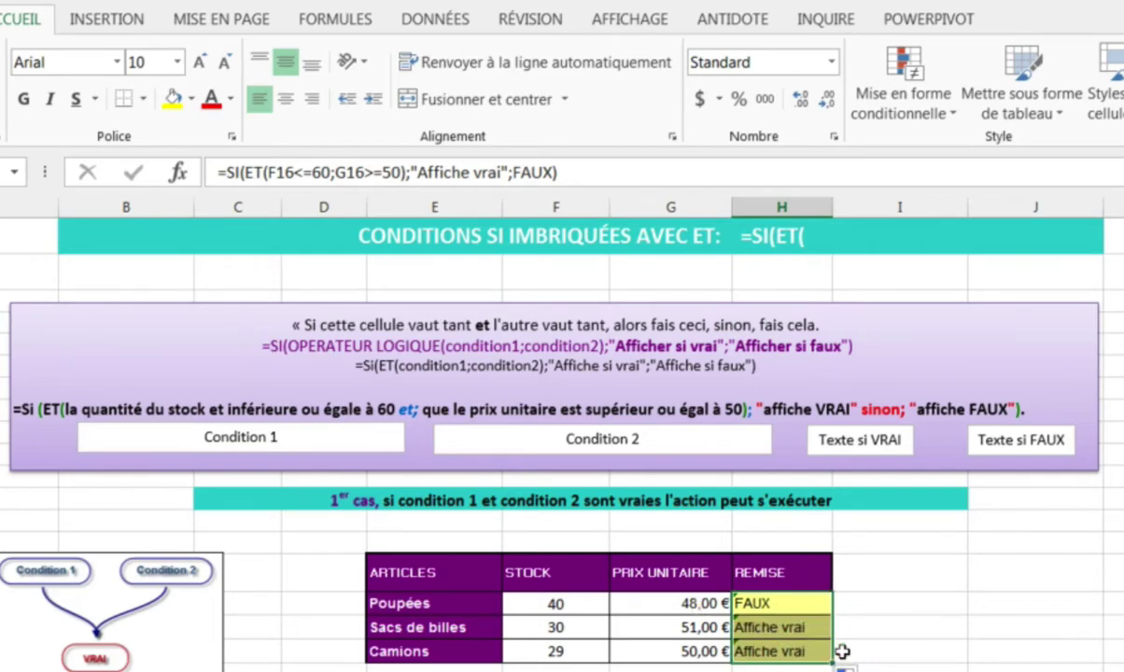
{"action": "scroll", "coordinate": [897, 607], "scroll_direction": "down", "scroll_amount": 2}
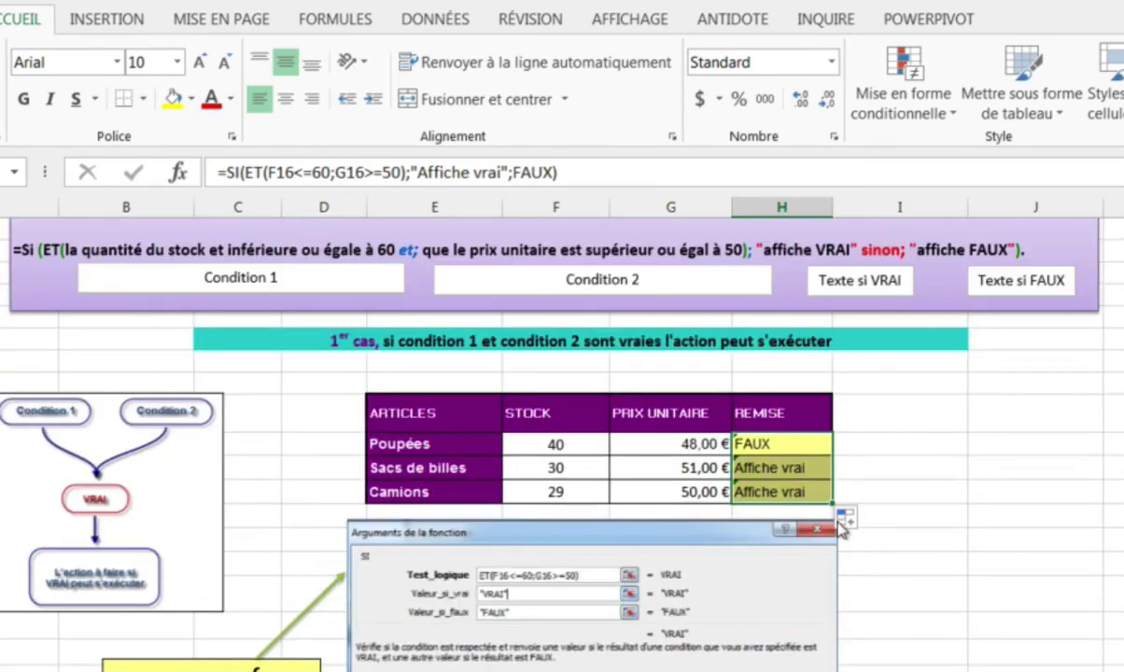
{"action": "left_click", "coordinate": [776, 467]}
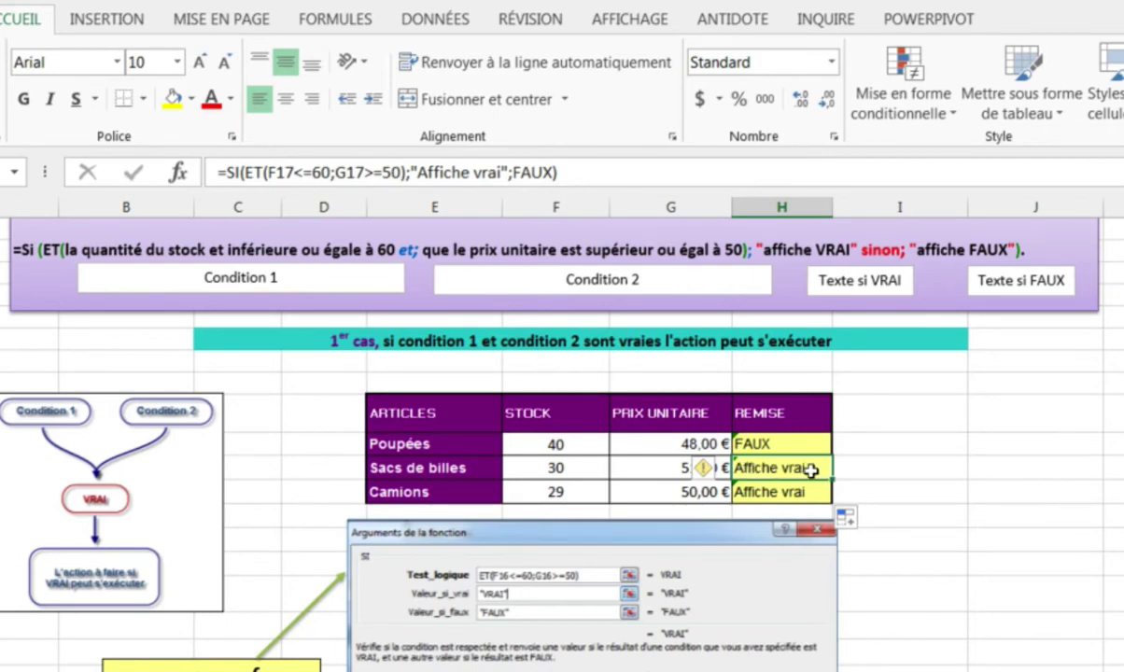
{"action": "left_click", "coordinate": [897, 462]}
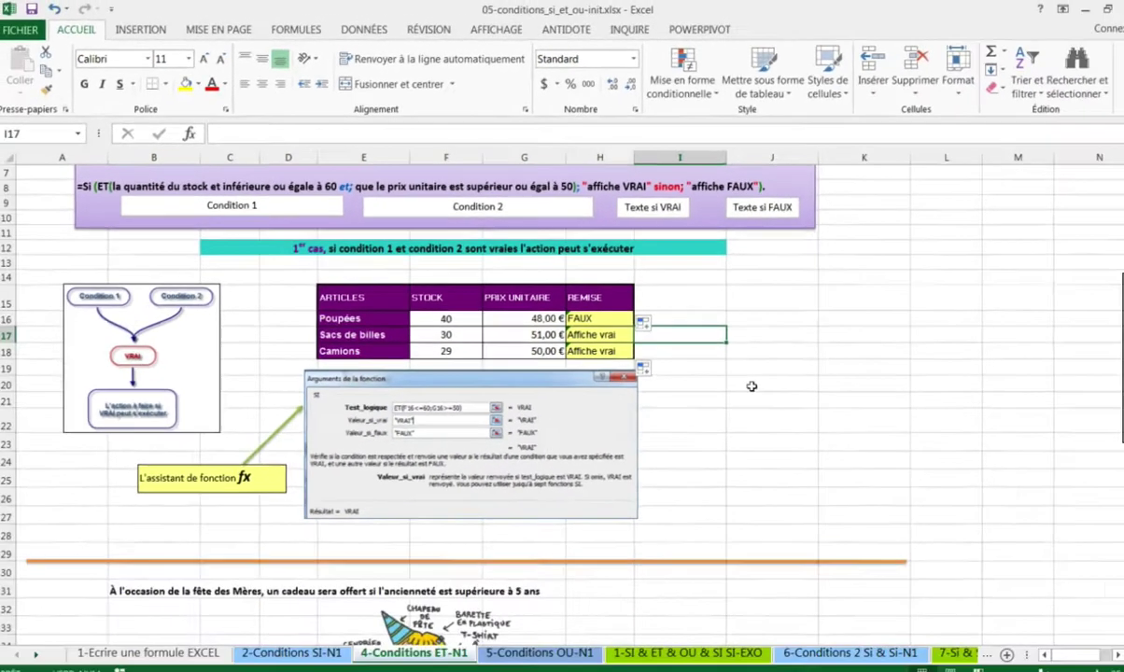
Left-align the Réponse cell of the first employee (D36) in the fête des Mères table.
{"action": "scroll", "coordinate": [743, 381], "scroll_direction": "down", "scroll_amount": 5}
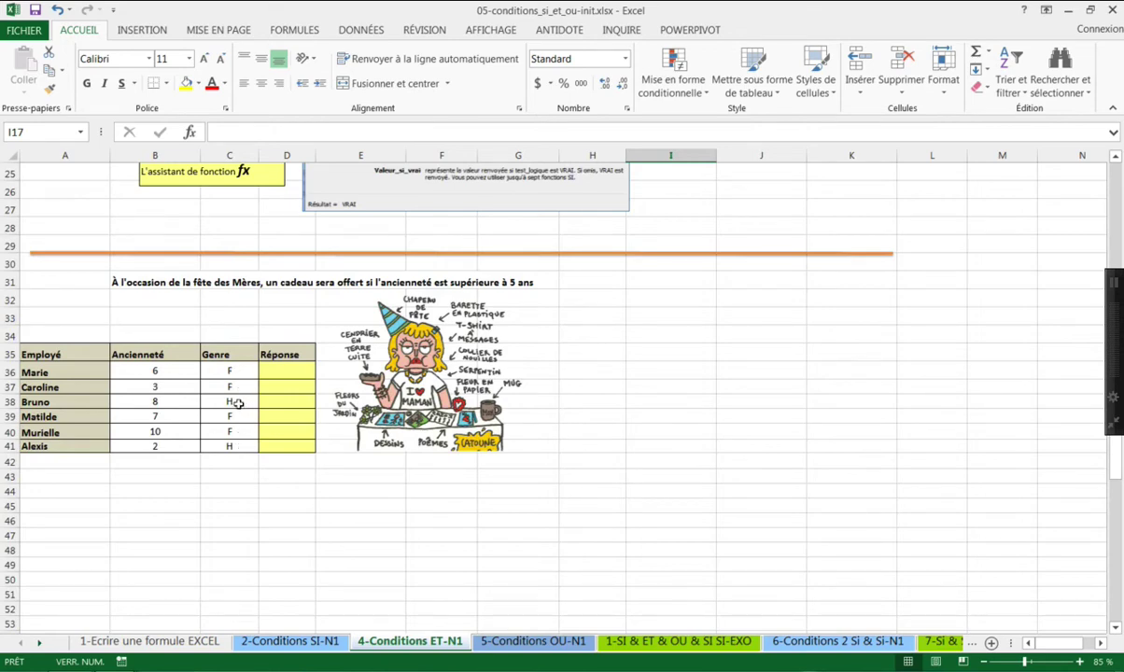
{"action": "left_click", "coordinate": [282, 372]}
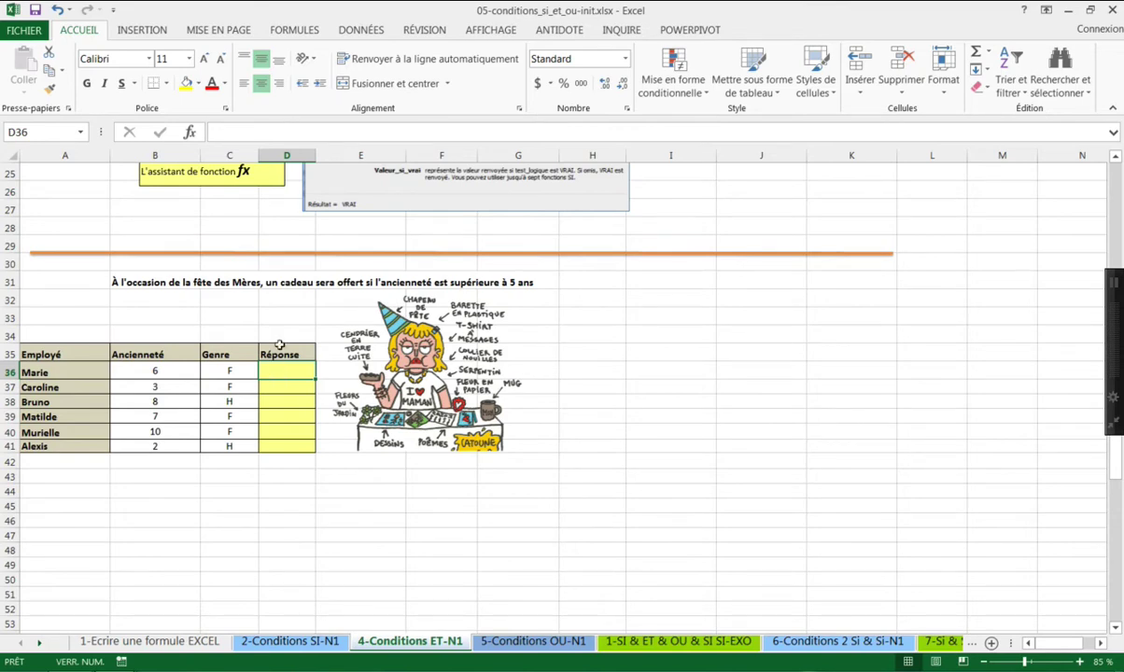
{"action": "left_click", "coordinate": [242, 84]}
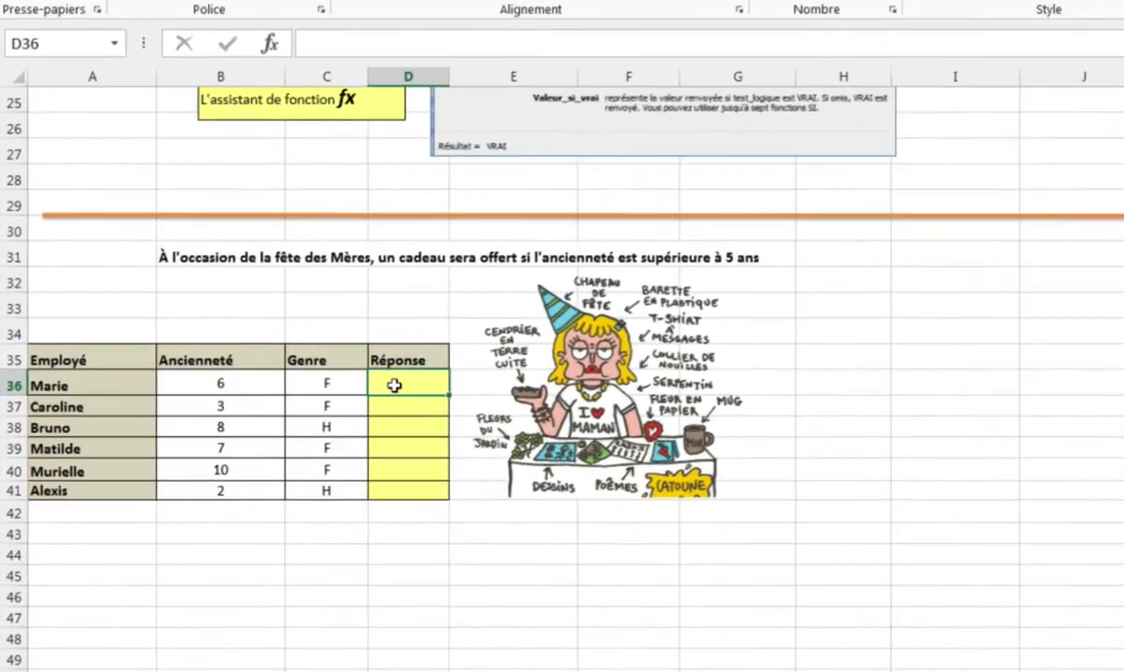
Start the D36 formula with SI and a nested ET function, entering B36>5 as the first condition.
{"action": "type", "text": "=si("}
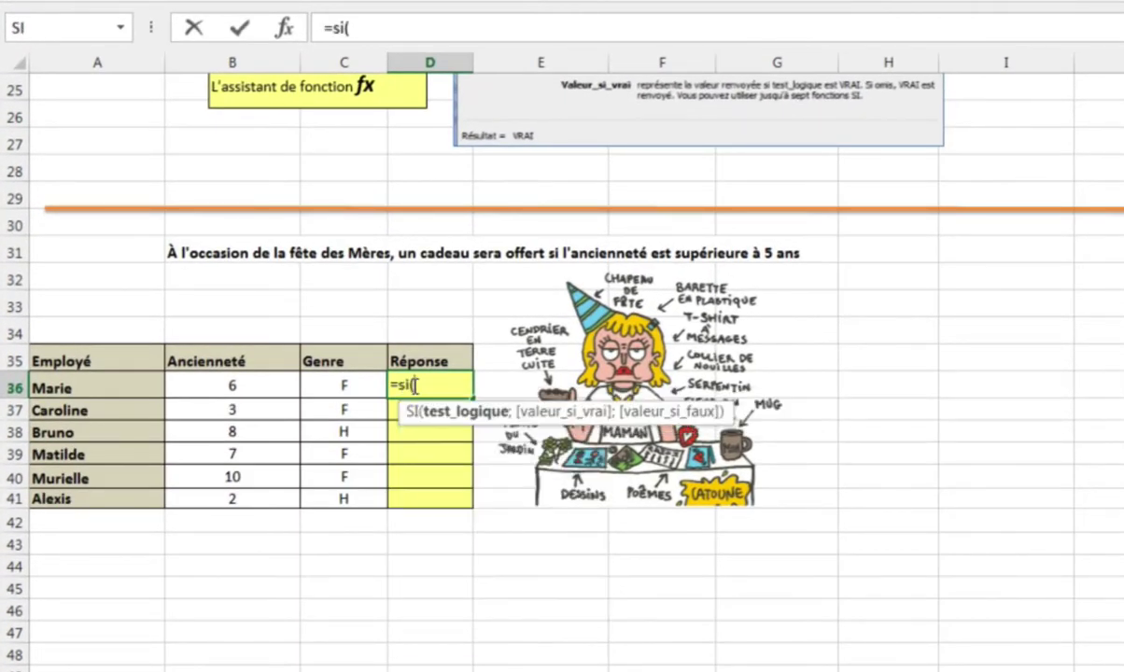
{"action": "type", "text": "et"}
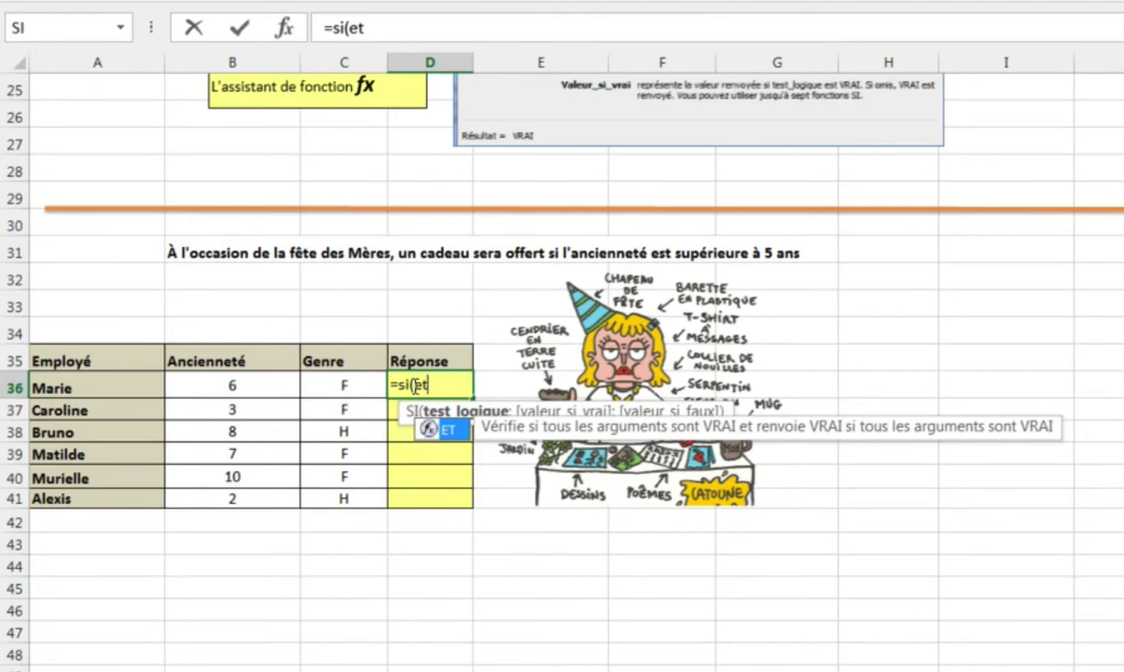
{"action": "type", "text": "("}
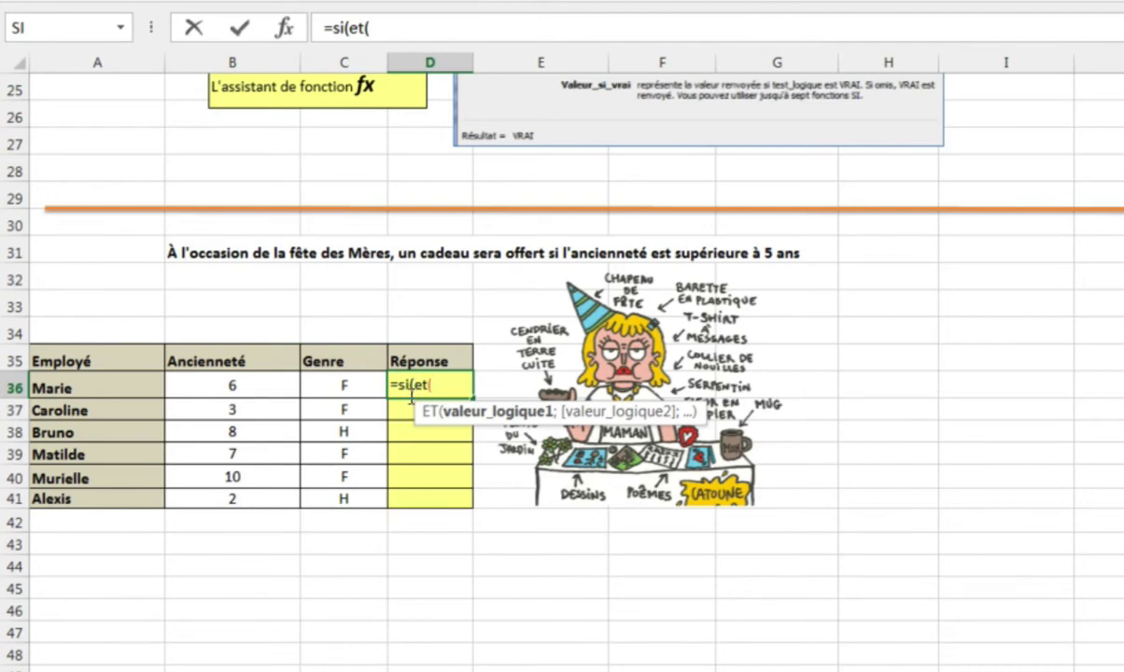
{"action": "left_click", "coordinate": [259, 388]}
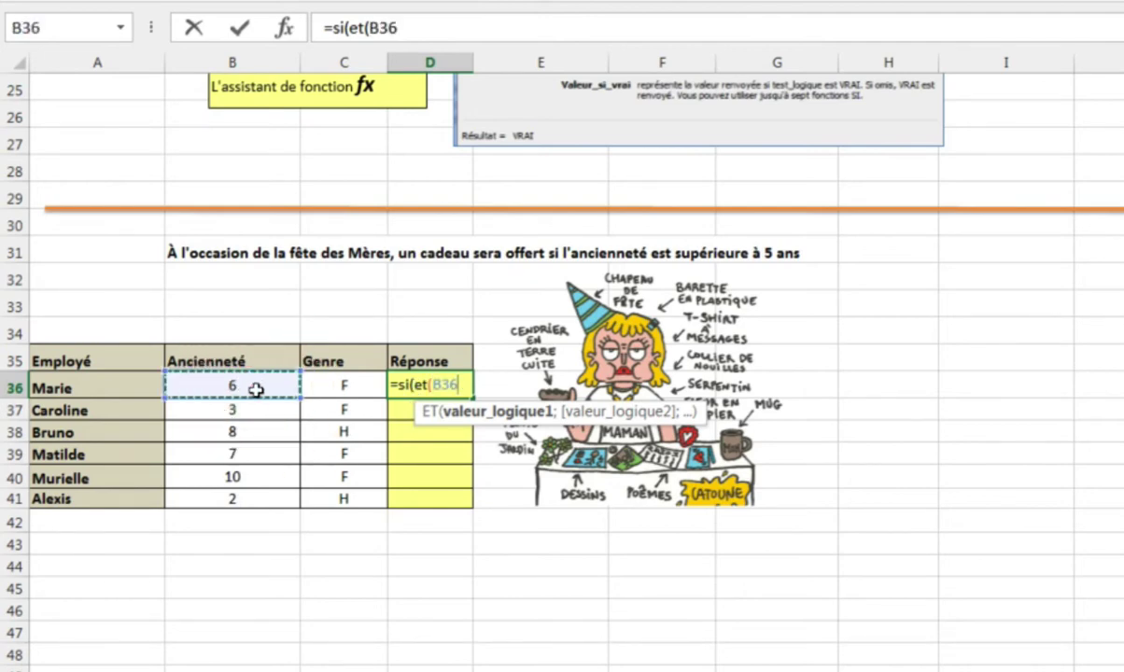
{"action": "type", "text": ">"}
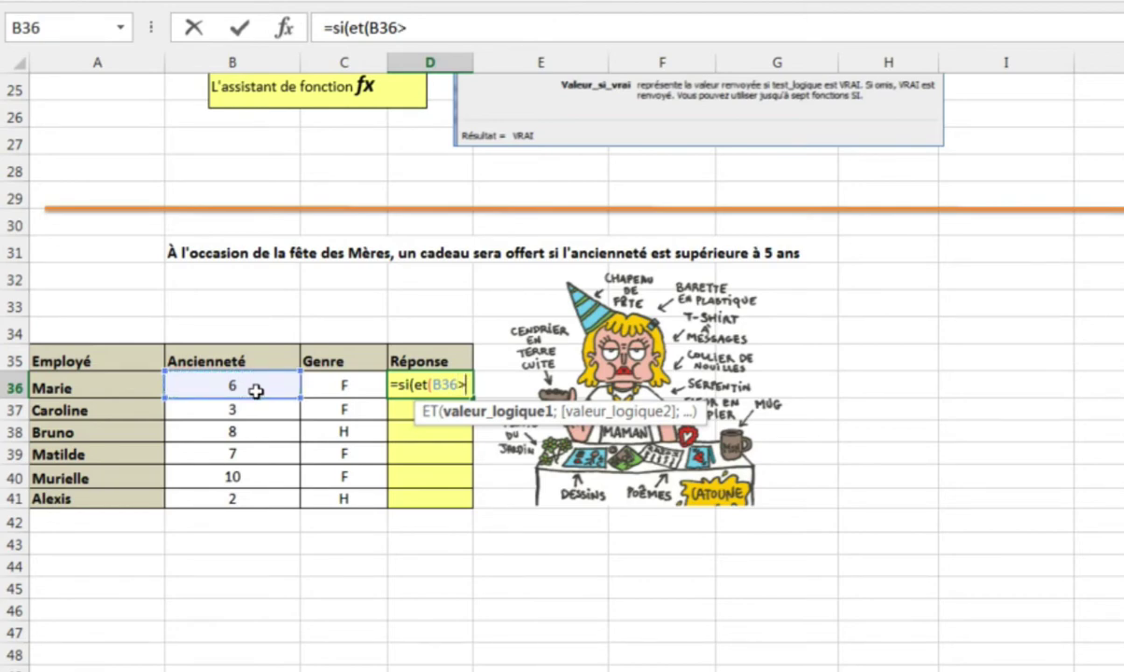
{"action": "type", "text": "5"}
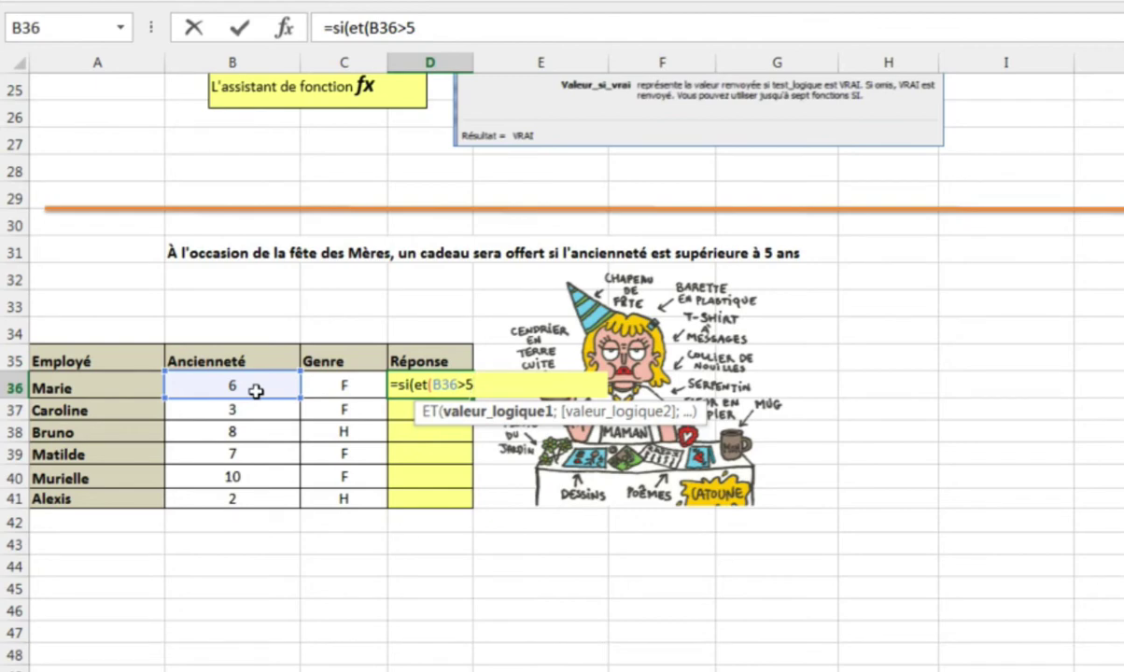
{"action": "type", "text": ";"}
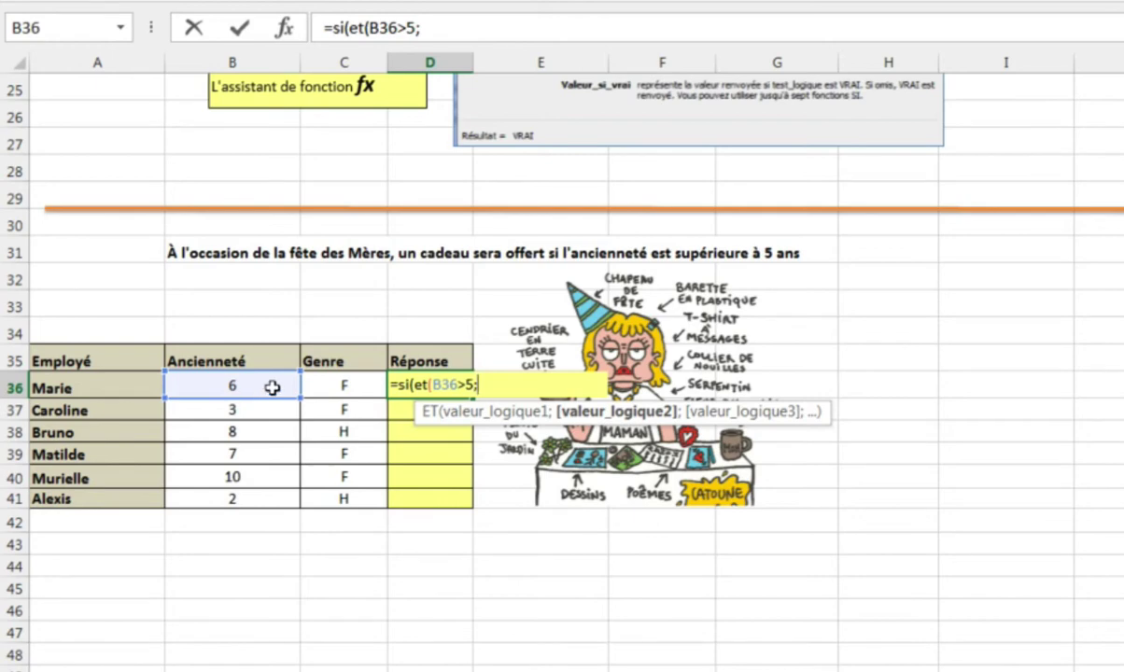
Add C36="F" as the second condition in the D36 formula and close the ET function.
{"action": "left_click", "coordinate": [340, 381]}
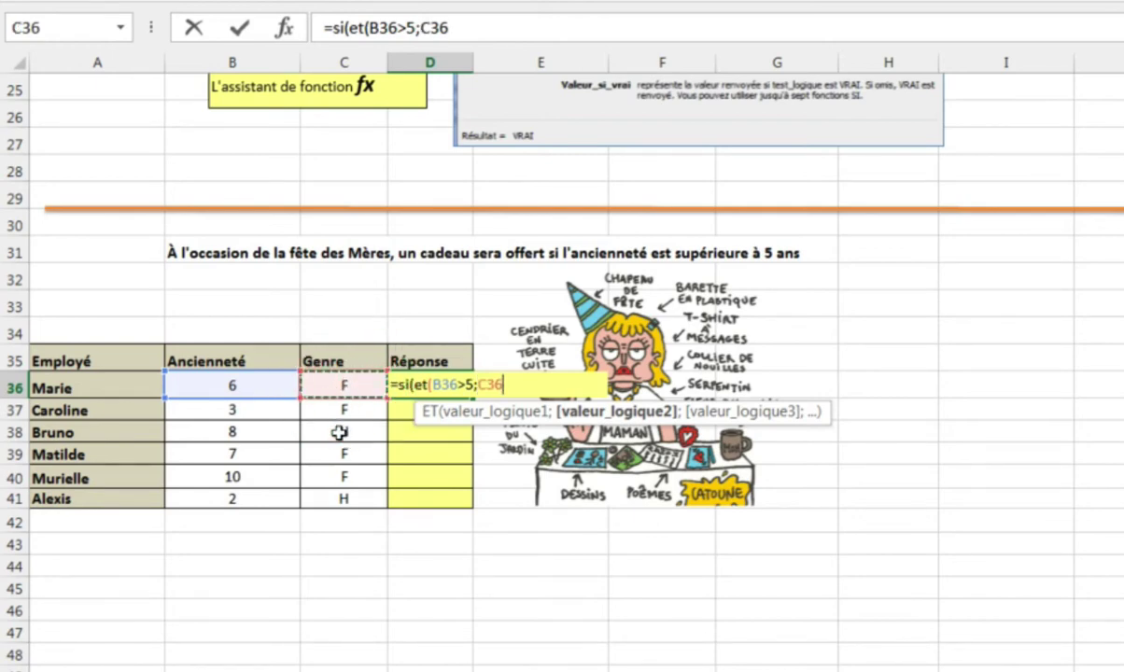
{"action": "type", "text": "="}
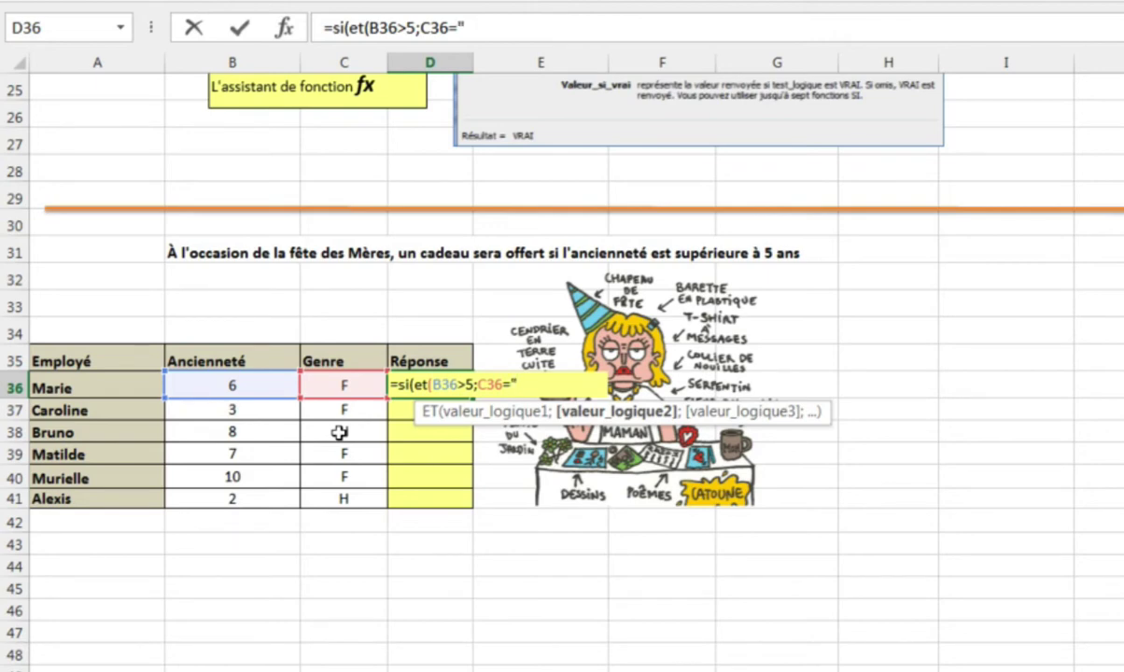
{"action": "type", "text": "F"}
{"action": "type", "text": ")"}
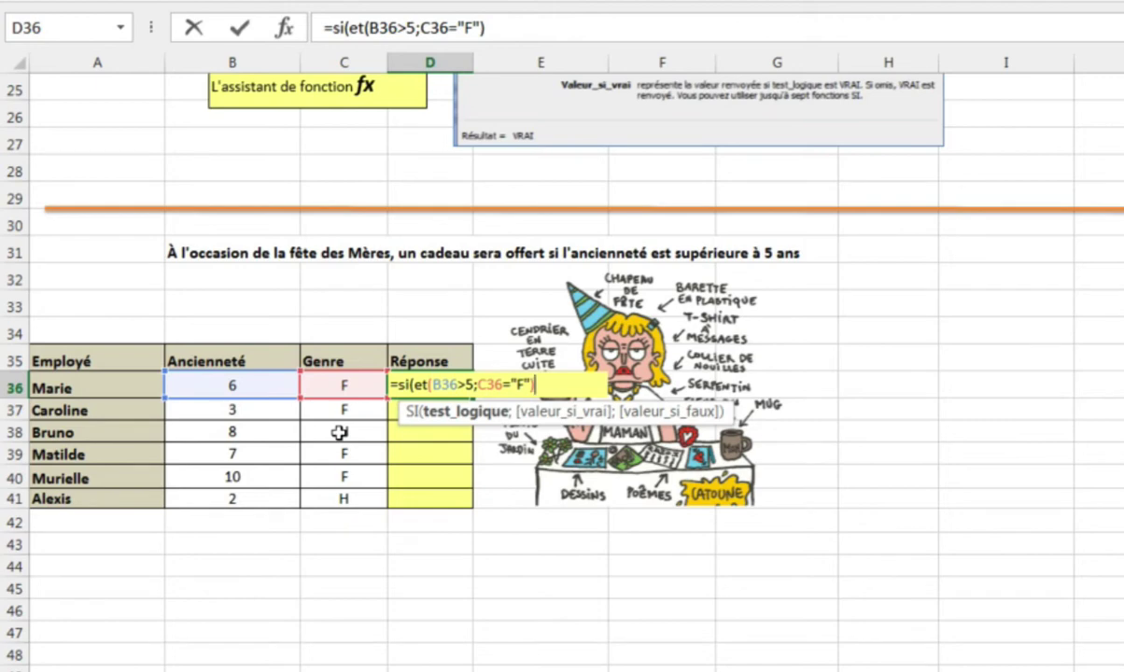
Complete the D36 formula with "Cadeau" as the true value and an empty text "" as the false value, and validate it.
{"action": "type", "text": ";"}
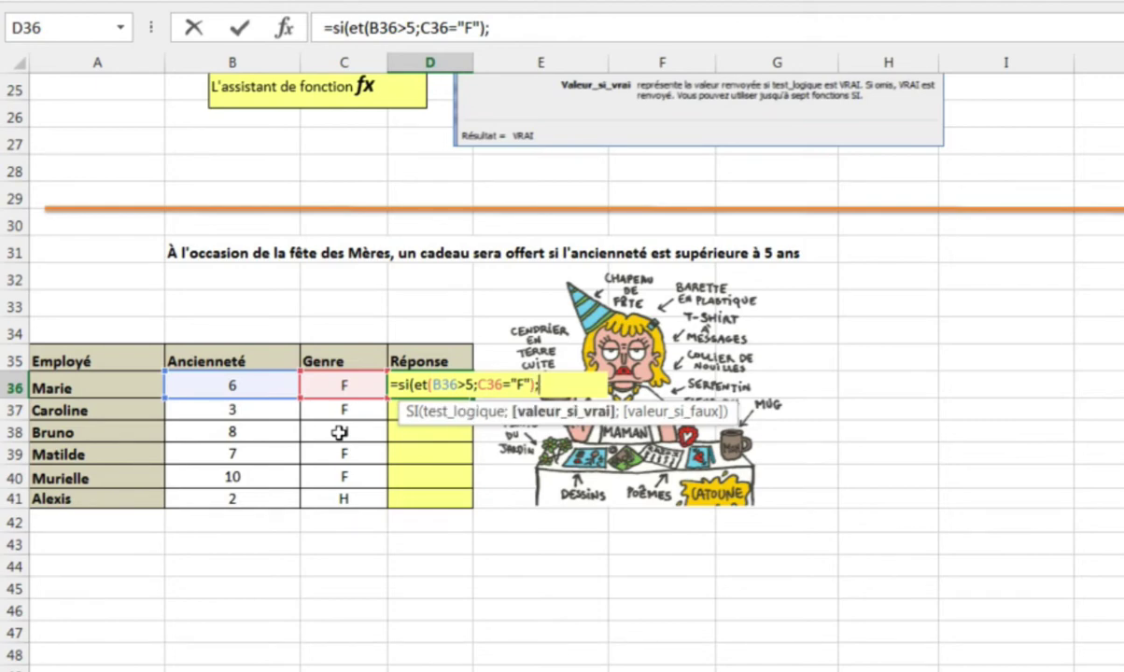
{"action": "type", "text": "\"Cadeau\""}
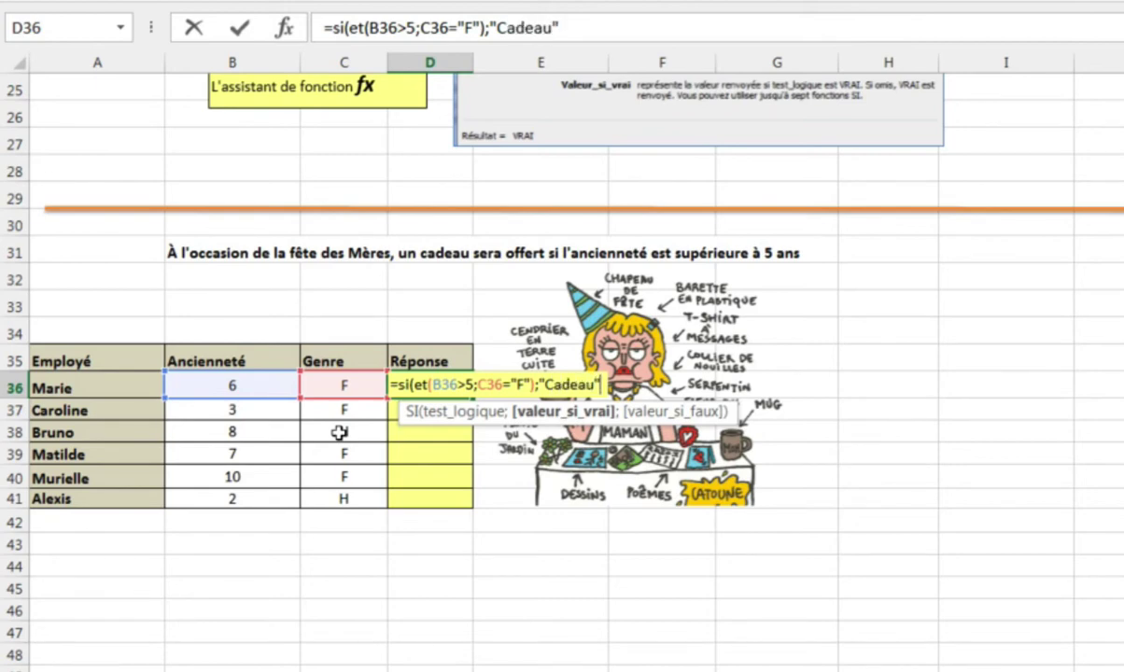
{"action": "type", "text": ";"}
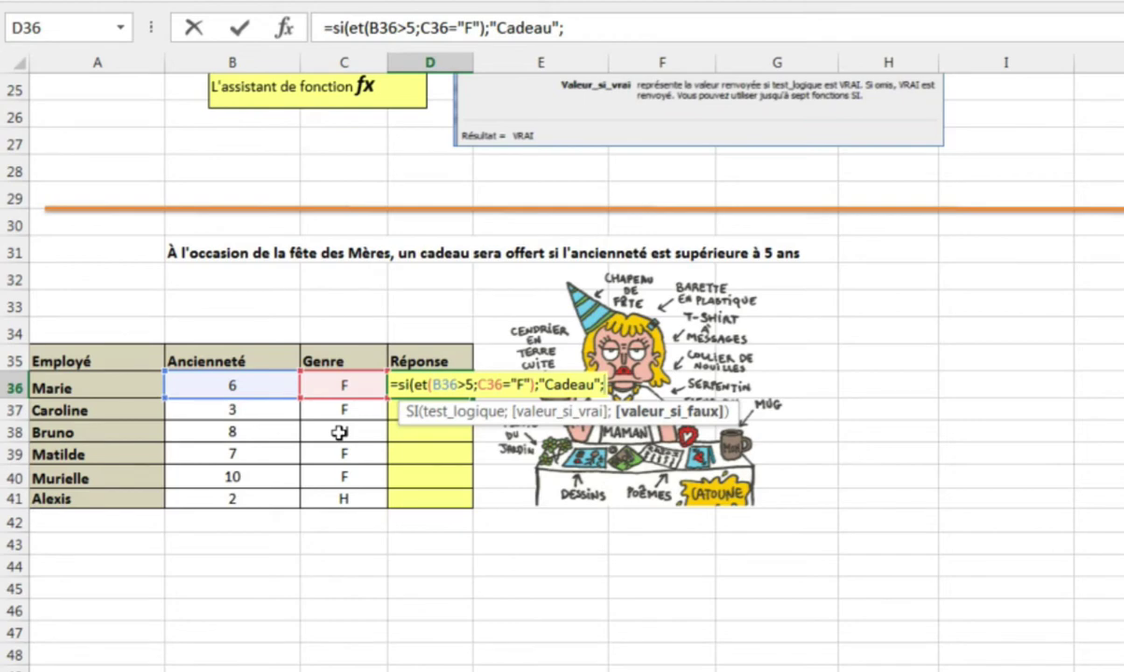
{"action": "type", "text": "\"\""}
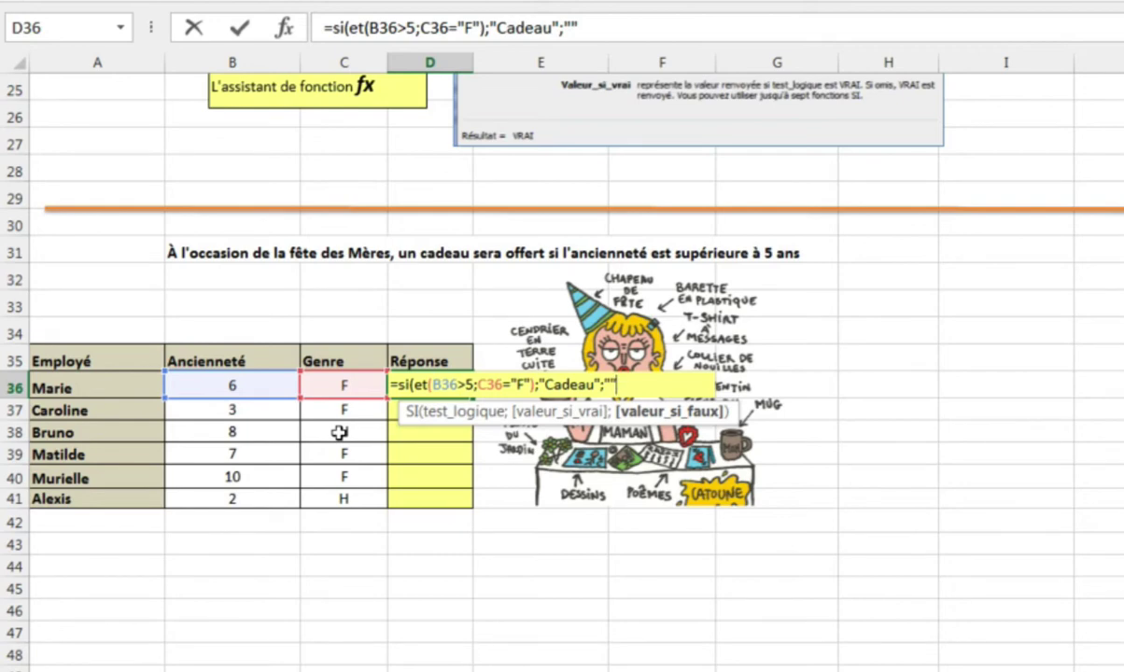
{"action": "type", "text": ")"}
{"action": "key", "text": "Return"}
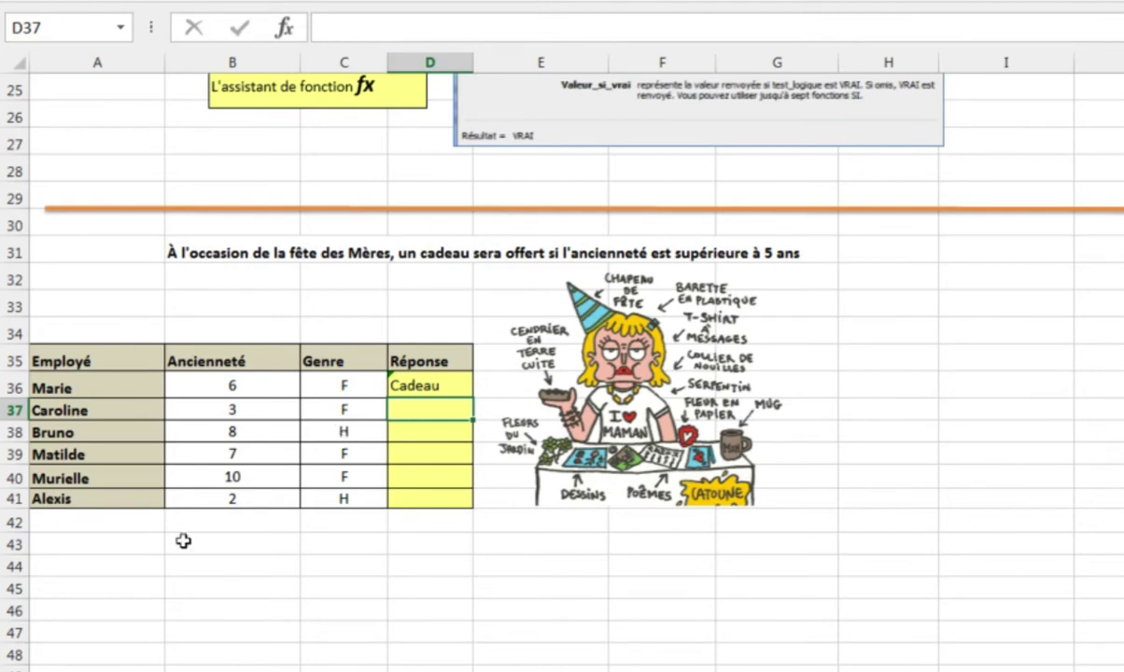
Lock cell D36 through its unprotected-formula warning and copy its formula down the Réponse column to D41.
{"action": "left_click", "coordinate": [446, 384]}
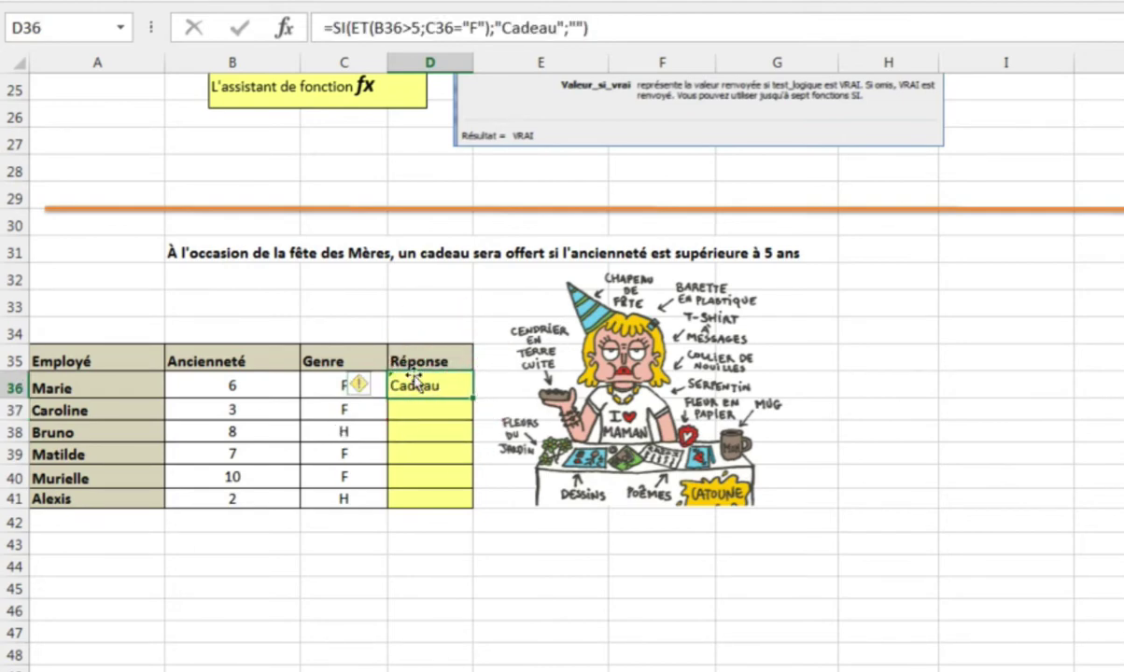
{"action": "left_click", "coordinate": [357, 384]}
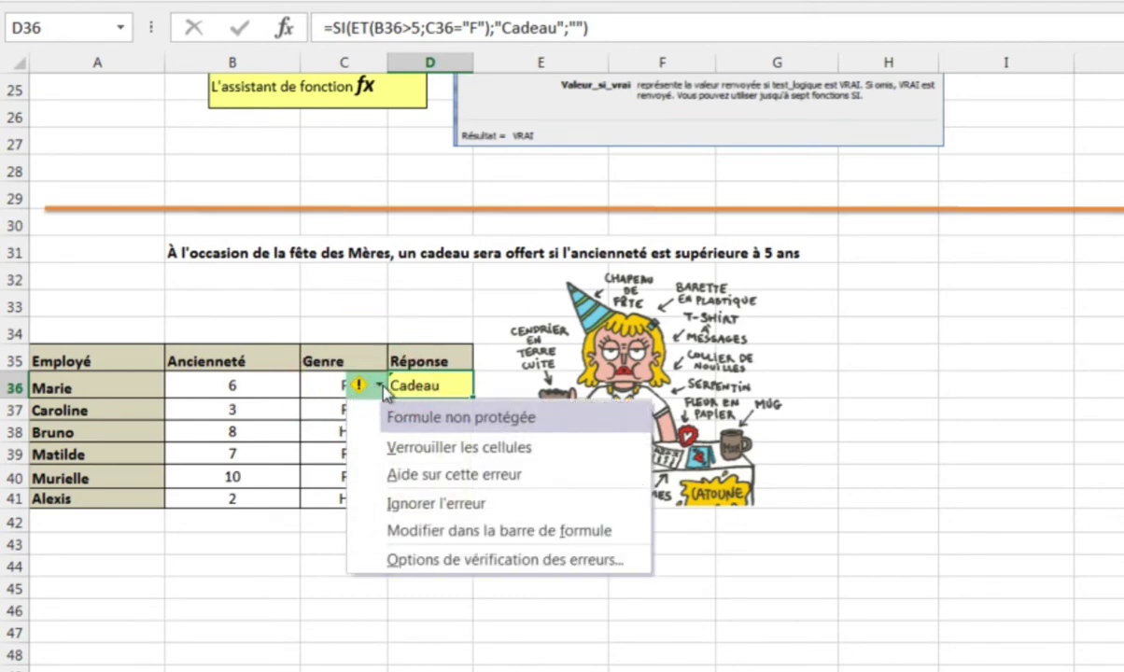
{"action": "left_click", "coordinate": [428, 449]}
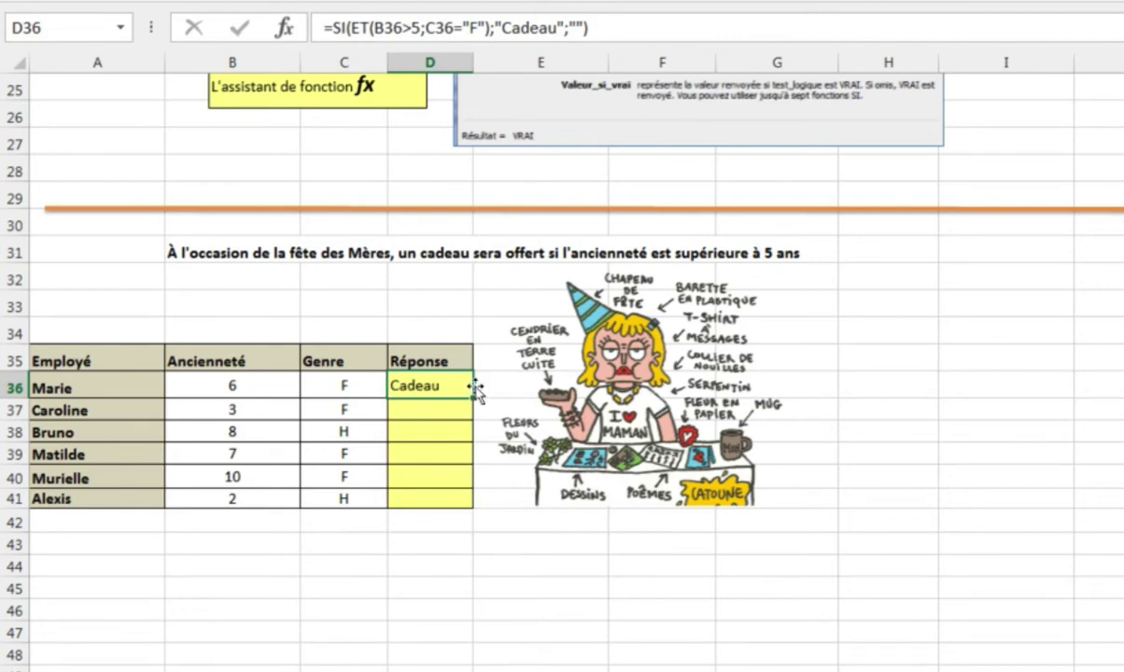
{"action": "left_click_drag", "start_coordinate": [475, 400], "coordinate": [474, 509]}
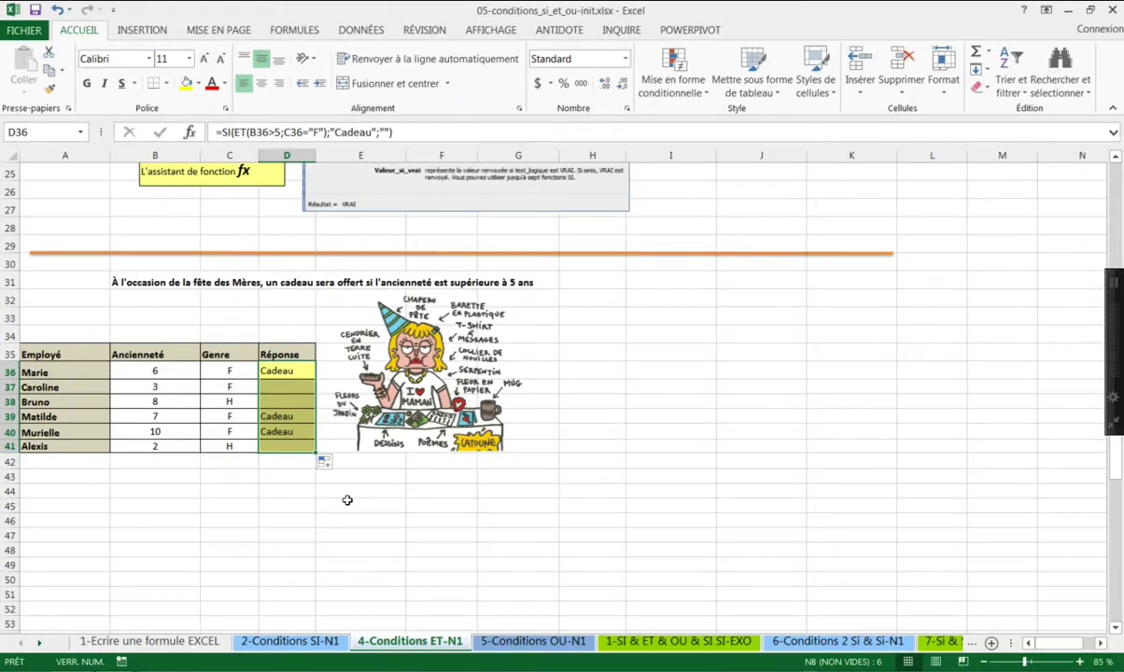
Open the 5-Conditions OU-N1 sheet and centre the first Prime ? cell (E23) horizontally.
{"action": "left_click", "coordinate": [519, 641]}
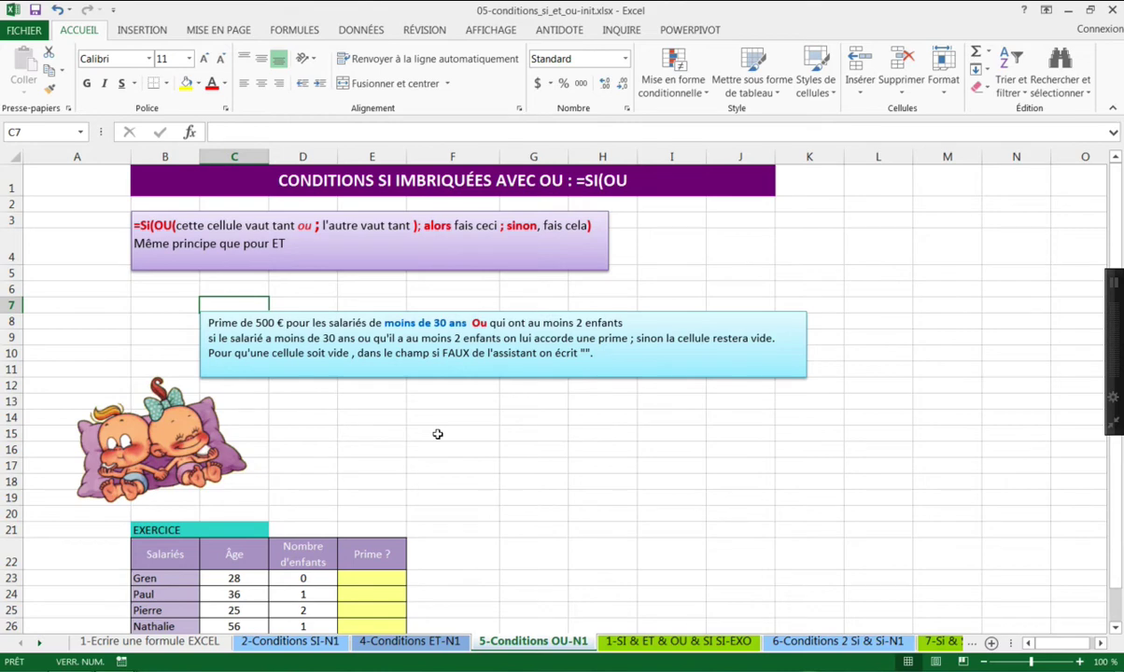
{"action": "scroll", "coordinate": [437, 434], "scroll_direction": "down", "scroll_amount": 1}
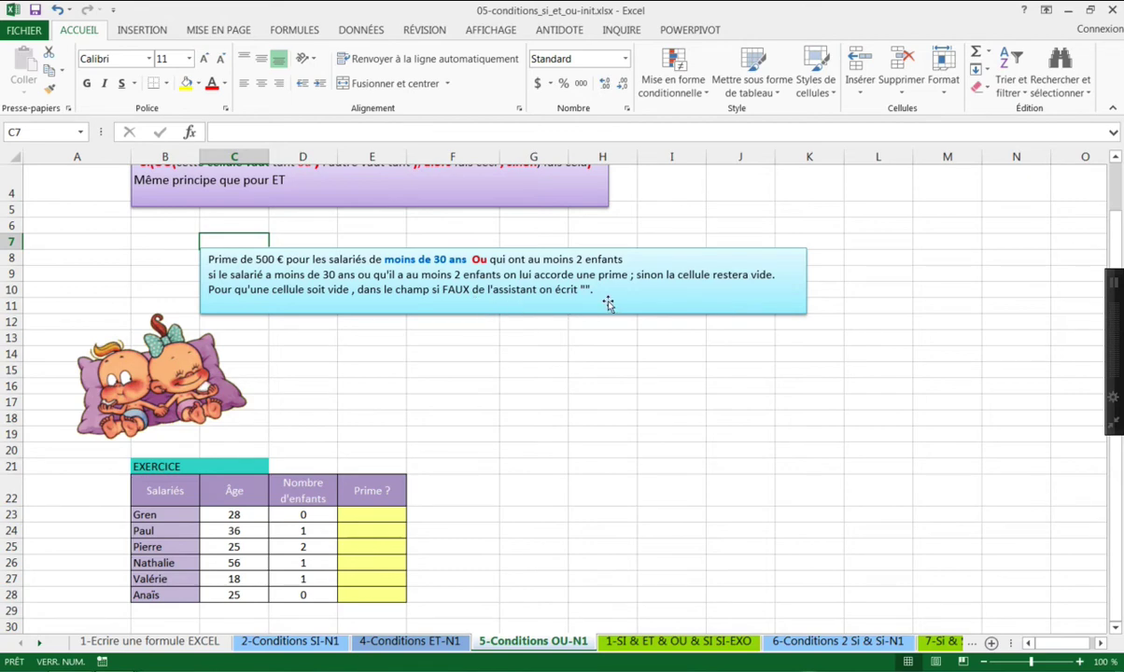
{"action": "scroll", "coordinate": [479, 452], "scroll_direction": "down", "scroll_amount": 1}
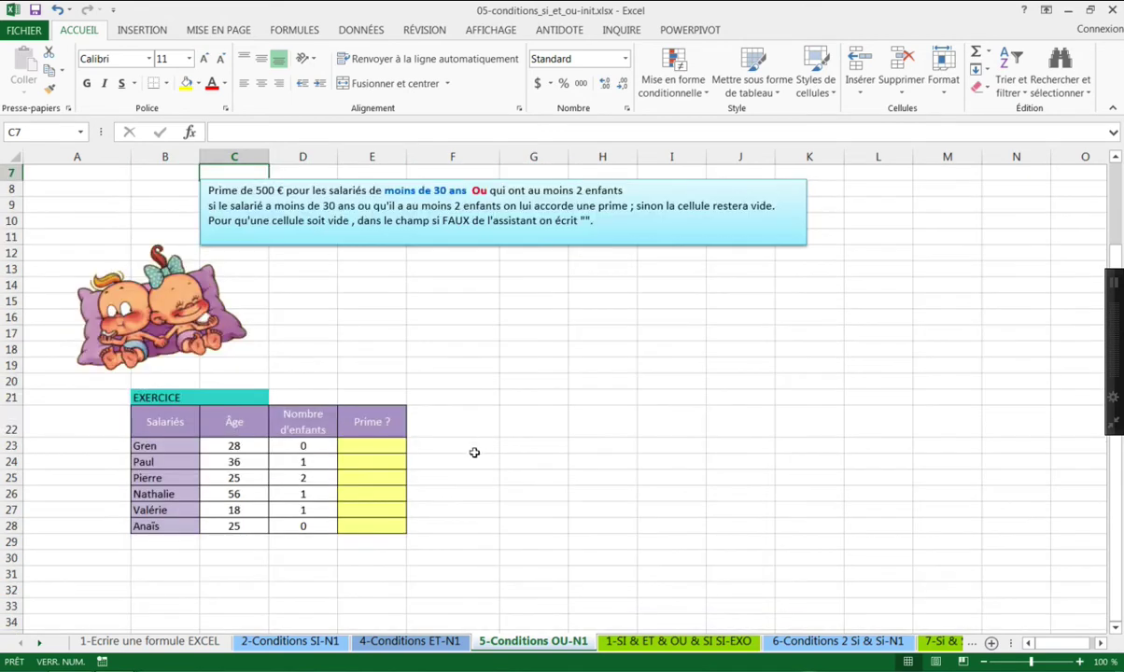
{"action": "left_click", "coordinate": [381, 445]}
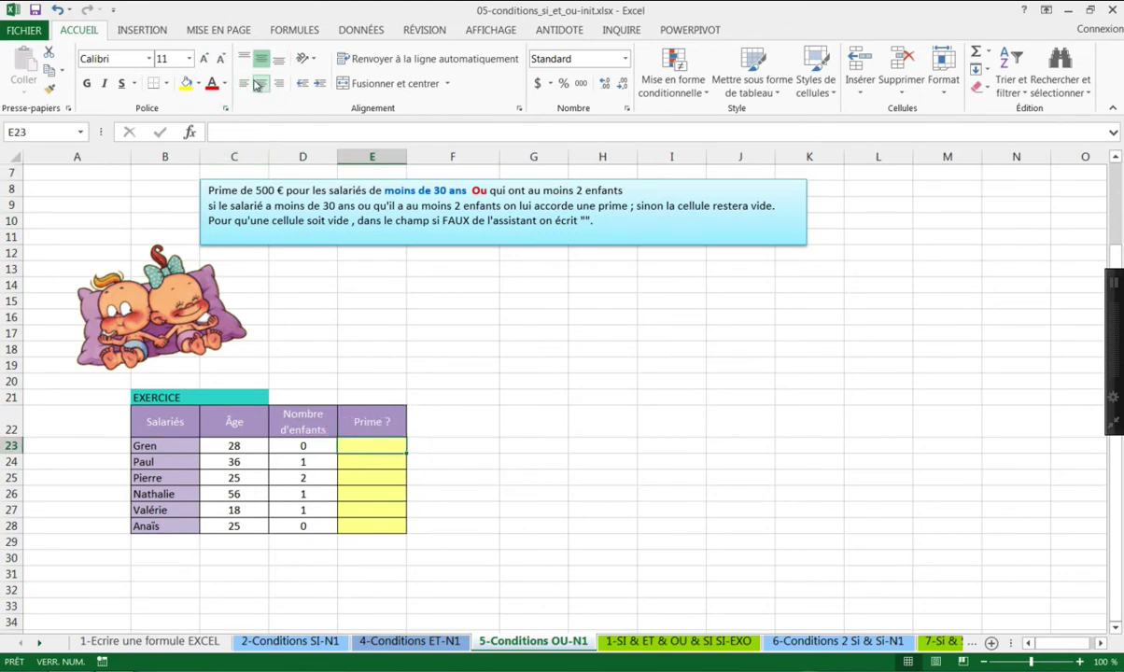
{"action": "left_click", "coordinate": [259, 84]}
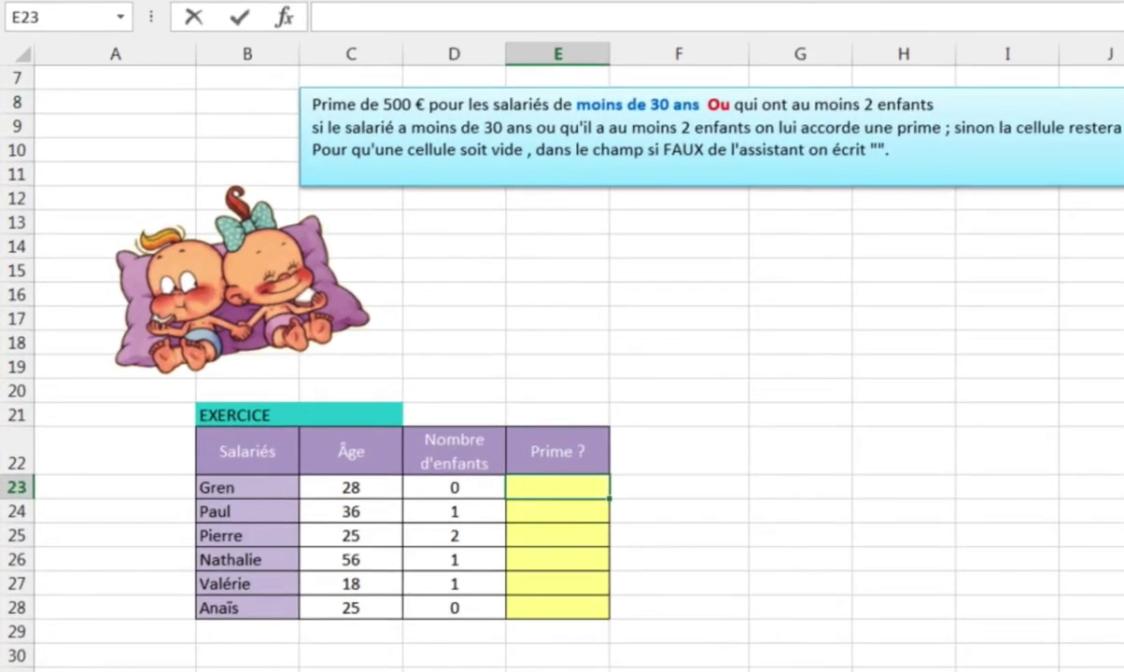
Begin the E23 formula with SI and a nested OU function testing C23<30 or D23>=2, and close the OU function.
{"action": "type", "text": "=si("}
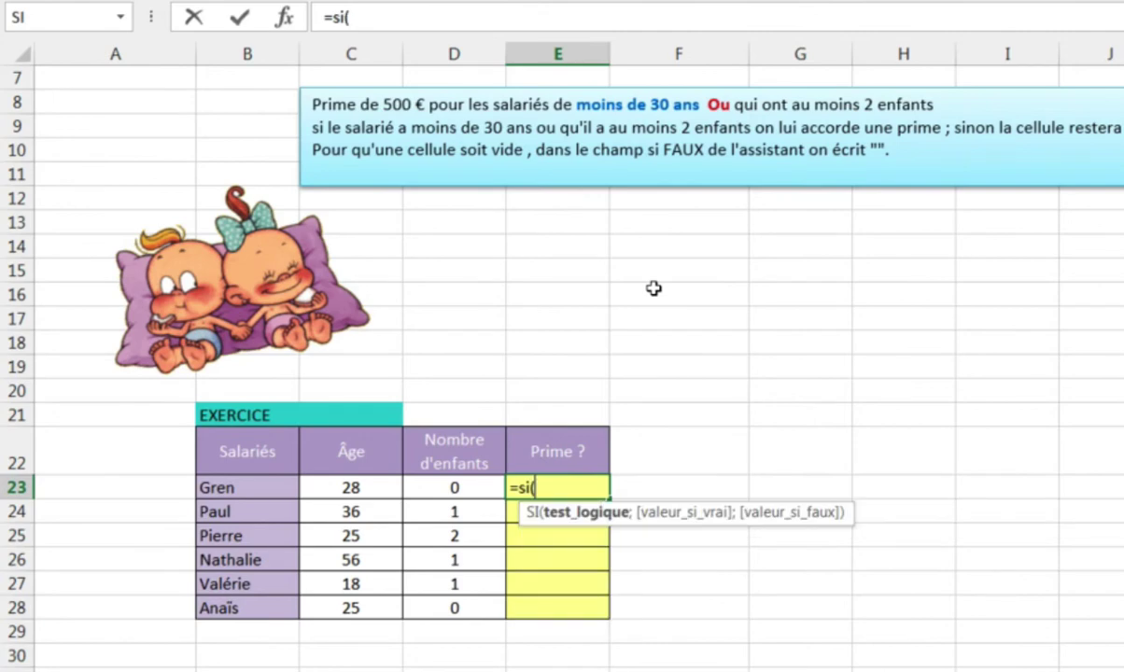
{"action": "type", "text": "ou("}
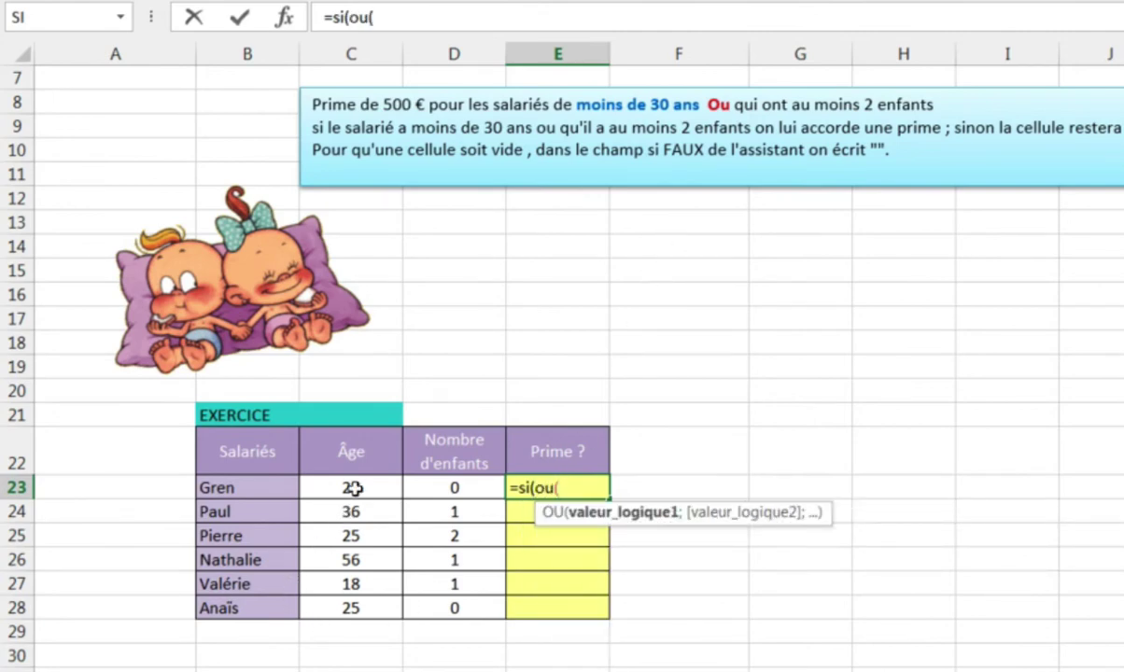
{"action": "left_click", "coordinate": [355, 488]}
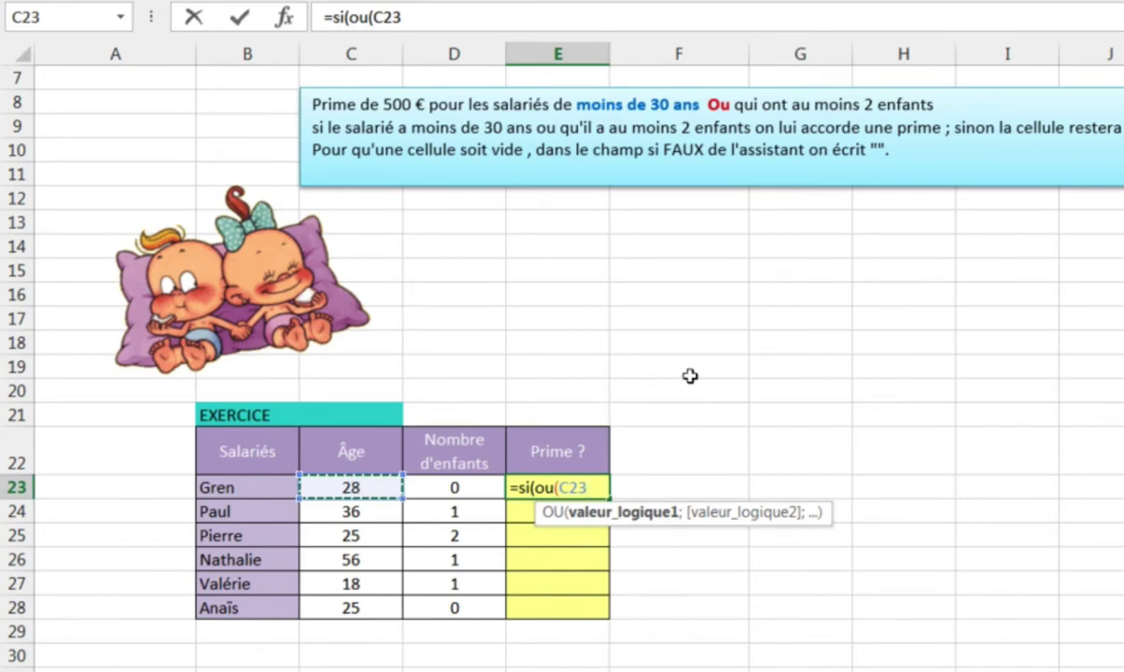
{"action": "type", "text": "<"}
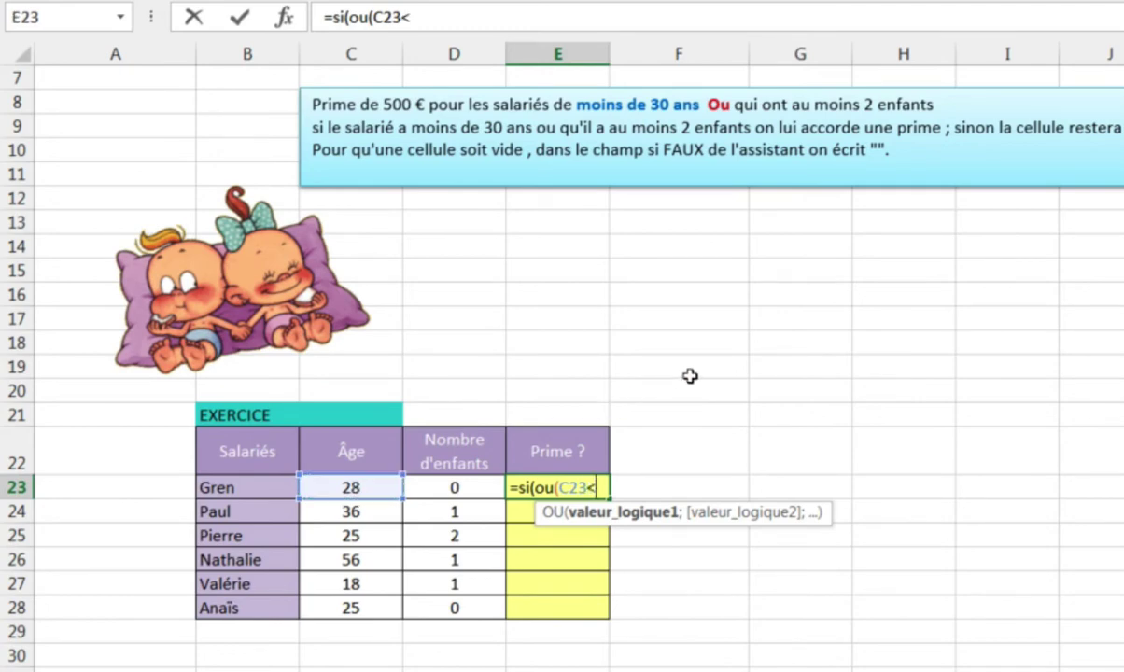
{"action": "type", "text": "30"}
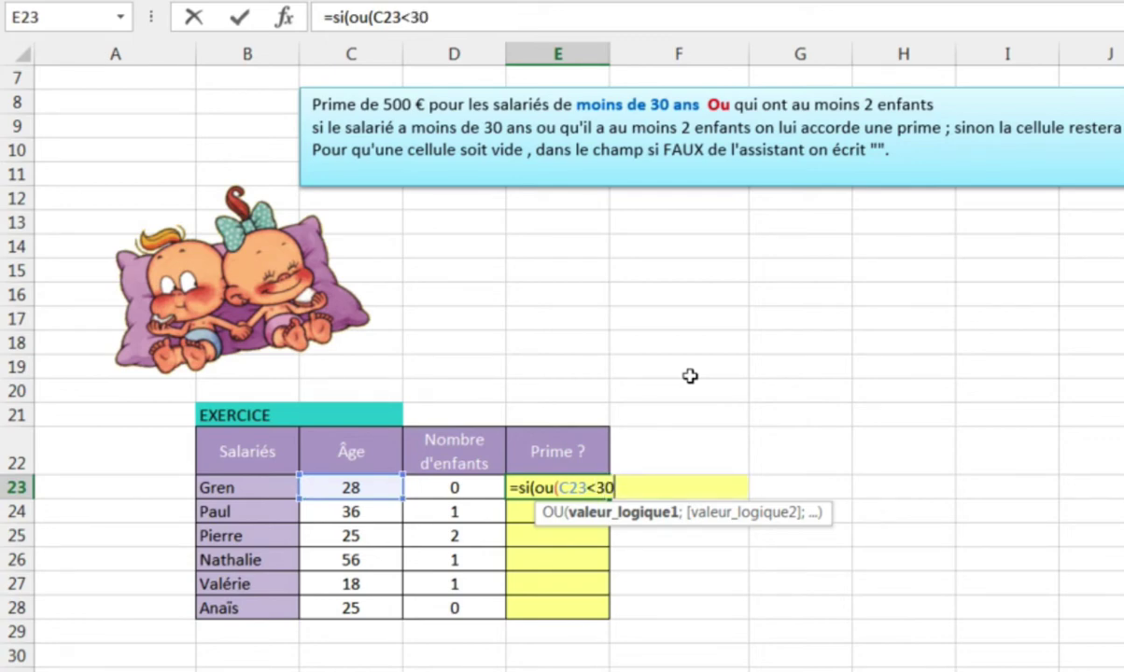
{"action": "type", "text": ";"}
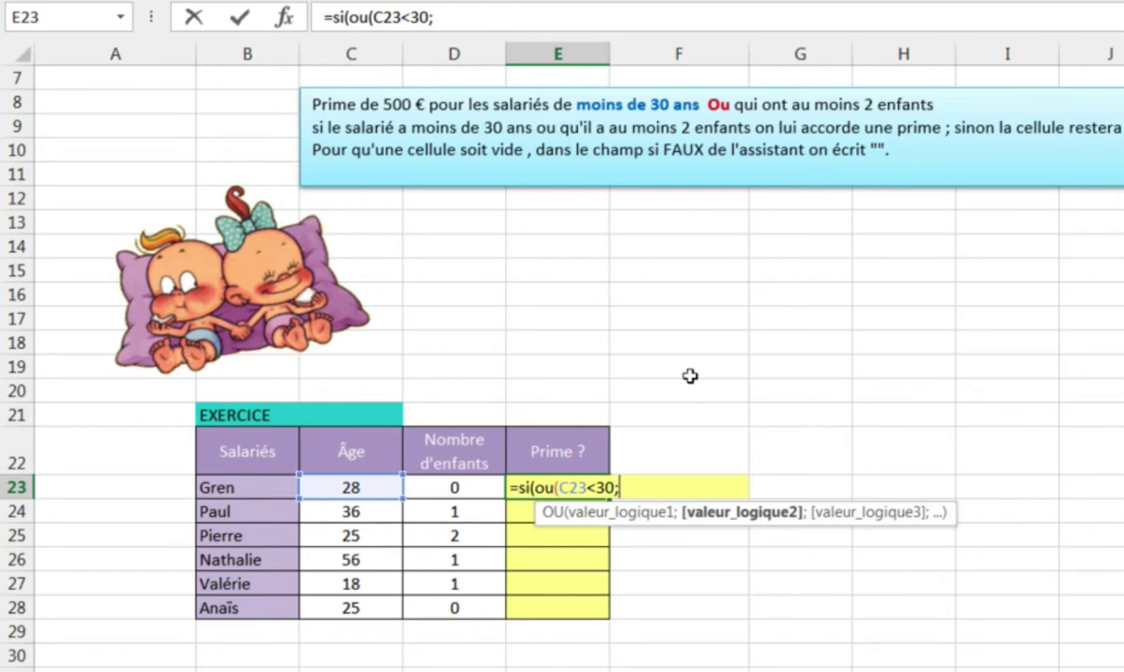
{"action": "left_click", "coordinate": [455, 481]}
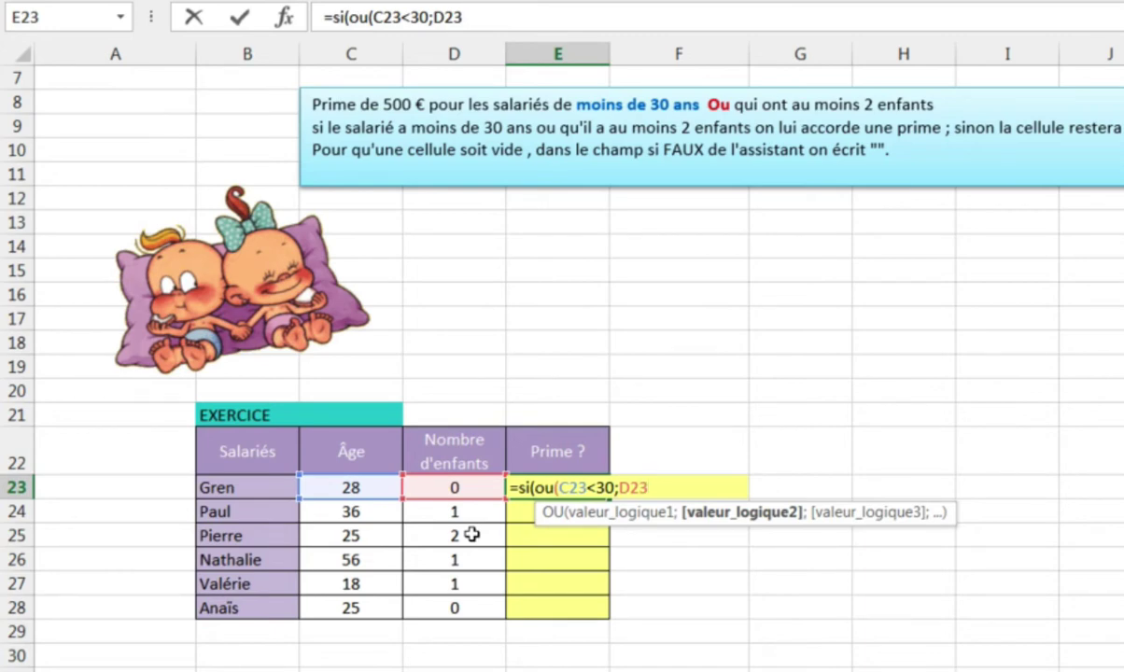
{"action": "type", "text": ">=2)"}
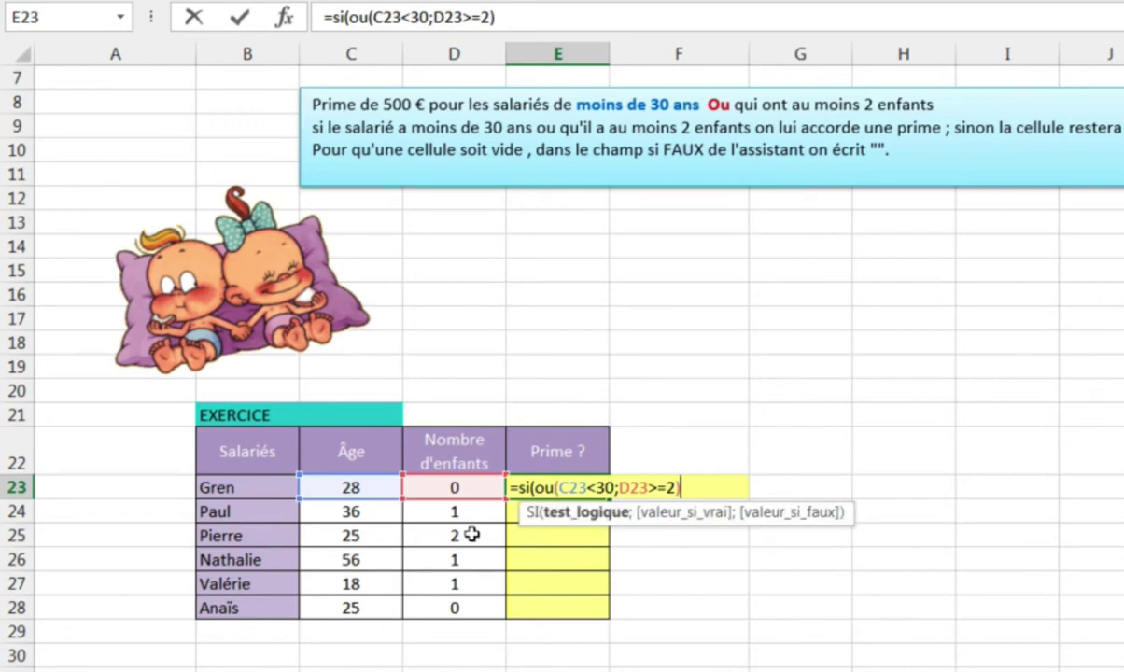
Finish the E23 formula with 500 as the true value and "" as the false value, and copy it down the Prime ? column.
{"action": "type", "text": ";"}
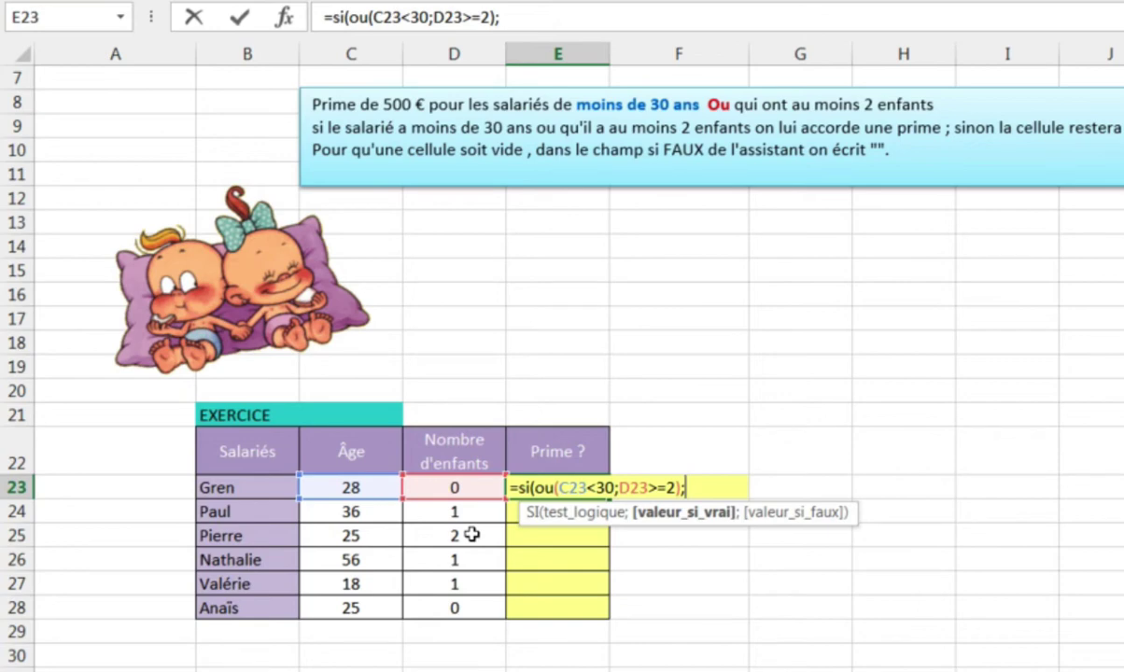
{"action": "type", "text": "500"}
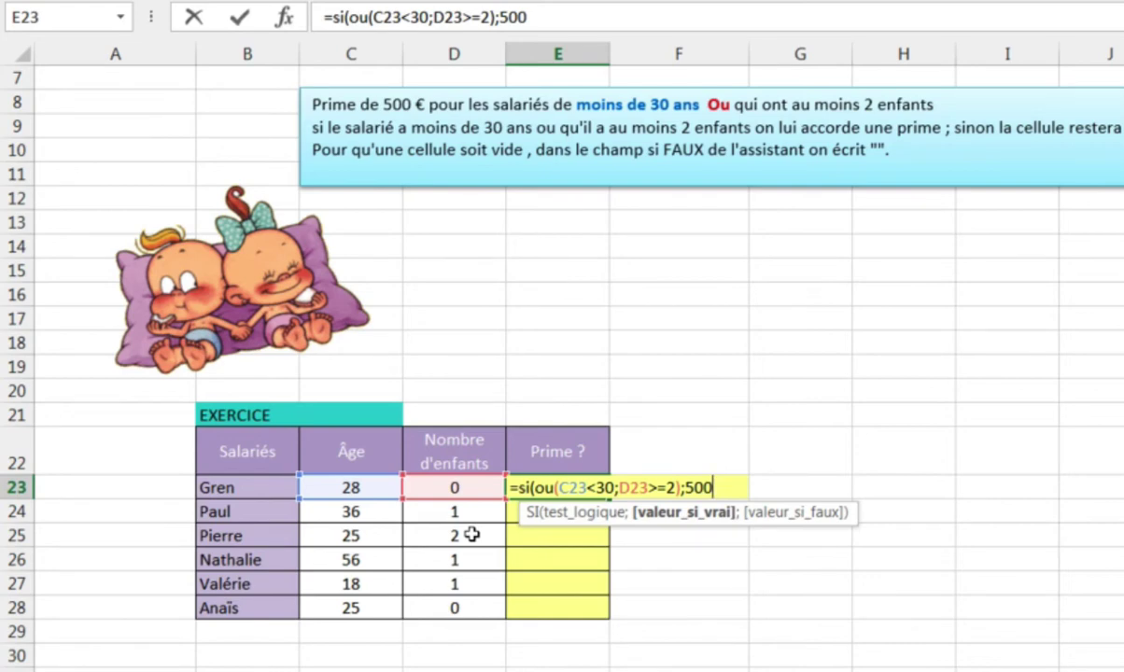
{"action": "type", "text": ";"}
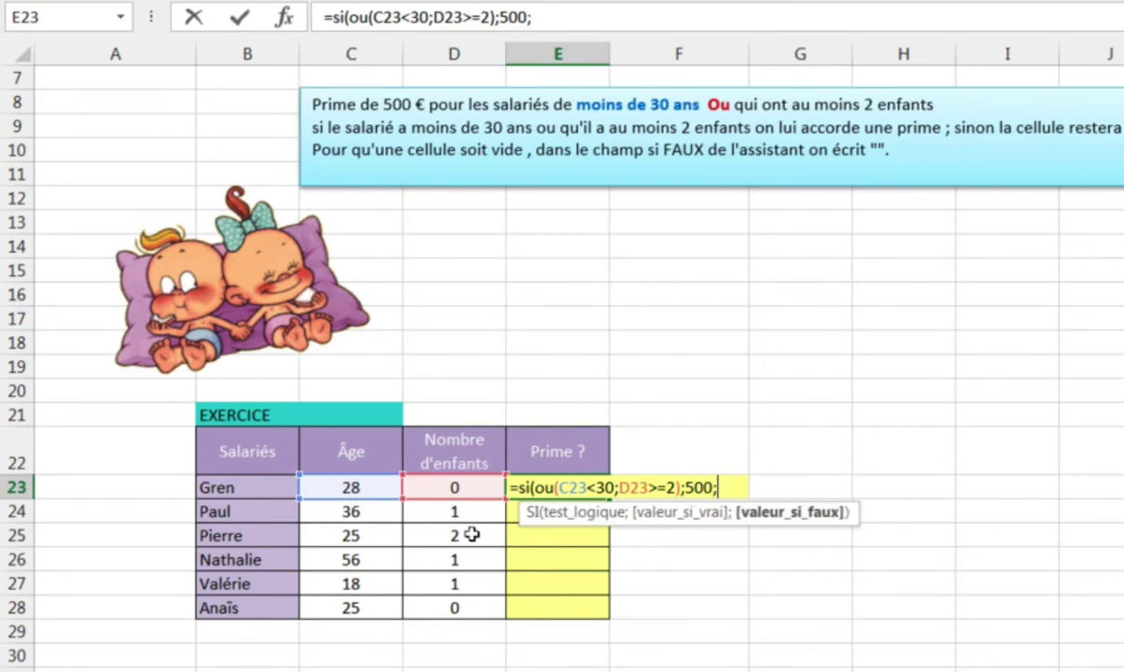
{"action": "type", "text": "\"\")"}
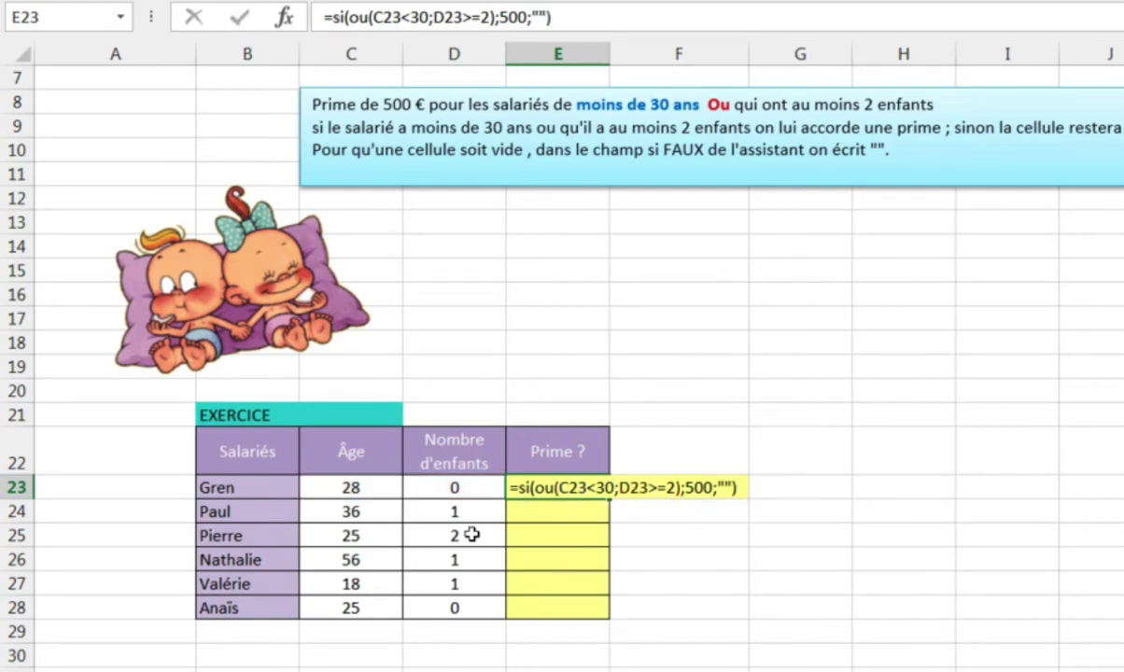
{"action": "key", "text": "Return"}
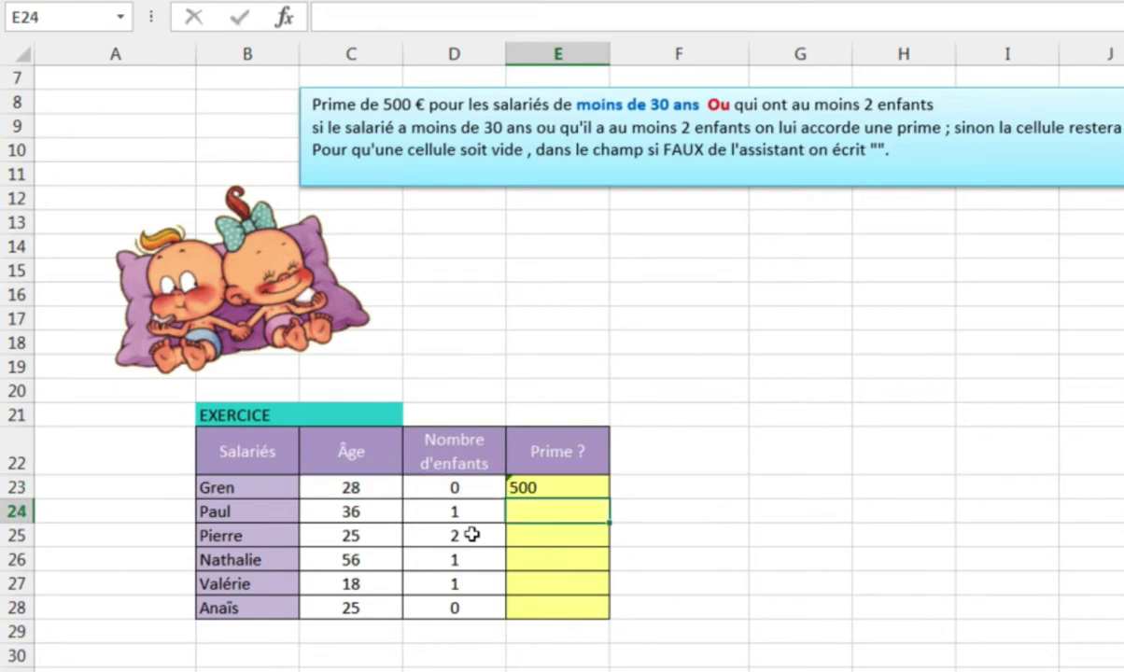
{"action": "left_click", "coordinate": [574, 483]}
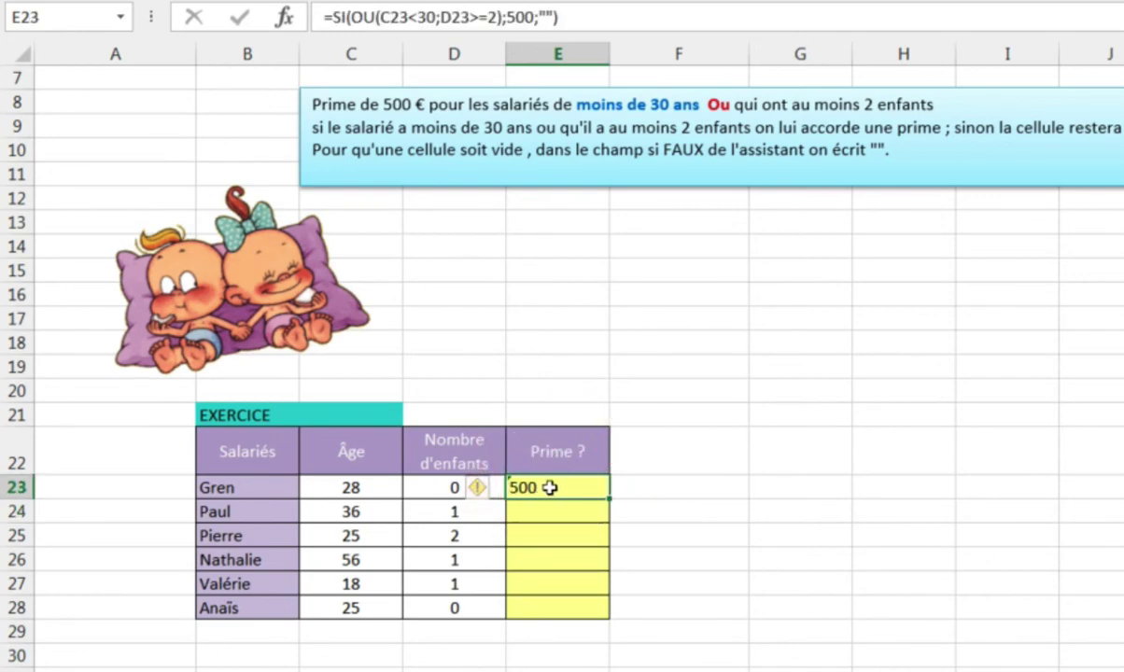
{"action": "double_click", "coordinate": [610, 502]}
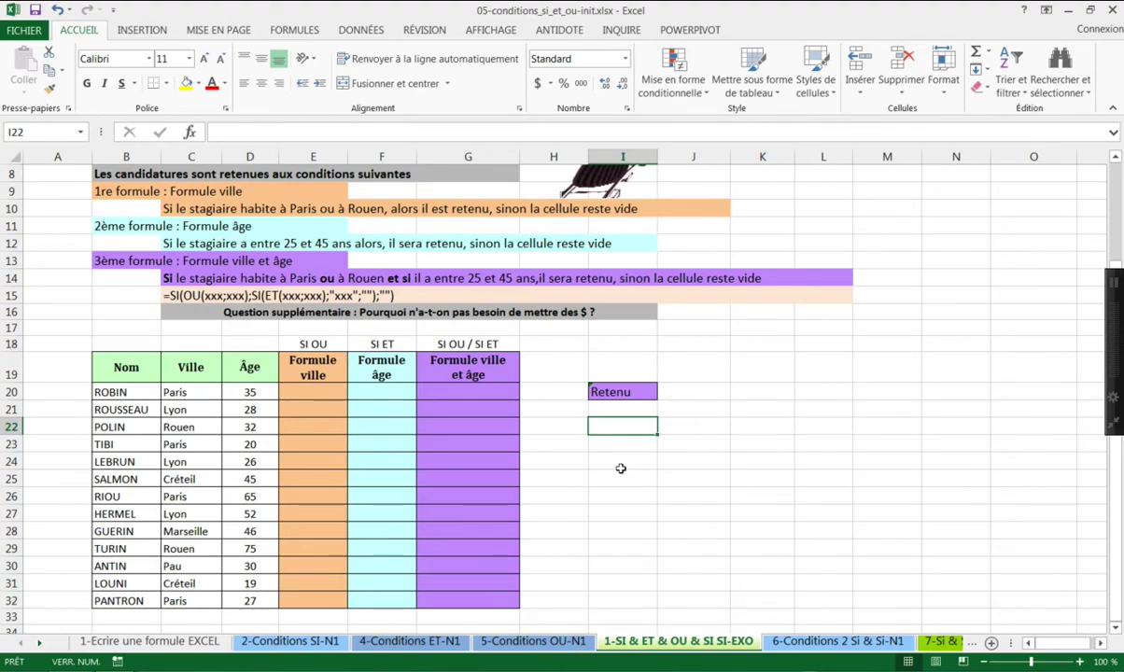
Select E20:E32 in the Formule ville column and begin a SI formula with a nested OU function.
{"action": "scroll", "coordinate": [623, 467], "scroll_direction": "up", "scroll_amount": 1}
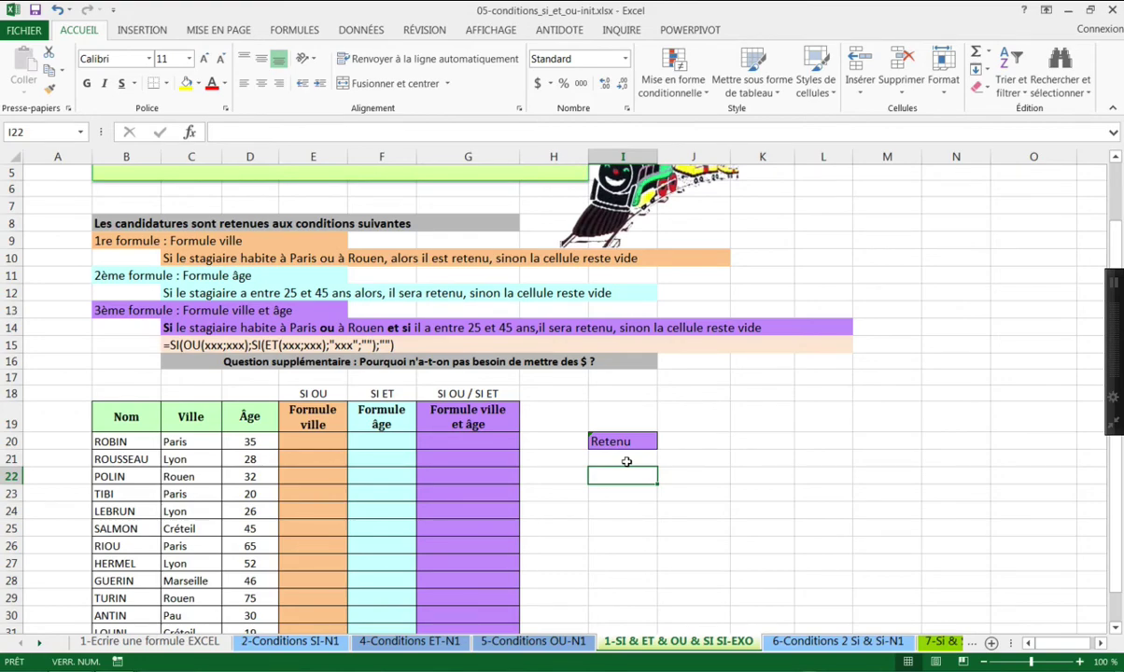
{"action": "left_click", "coordinate": [304, 441]}
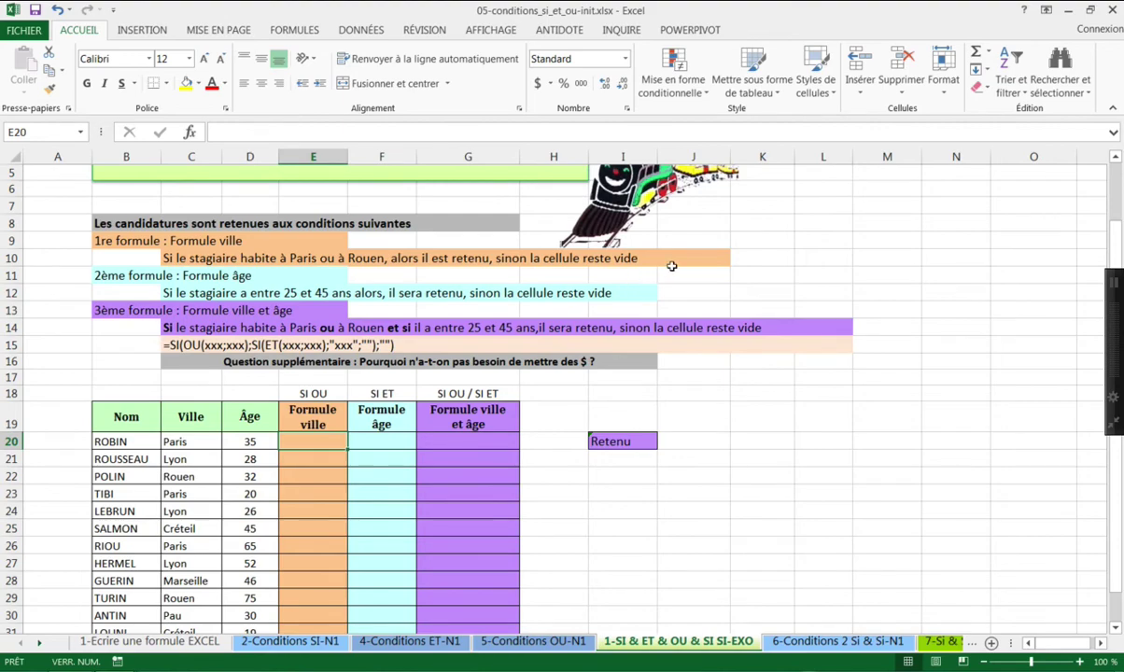
{"action": "left_click_drag", "start_coordinate": [297, 442], "coordinate": [305, 593]}
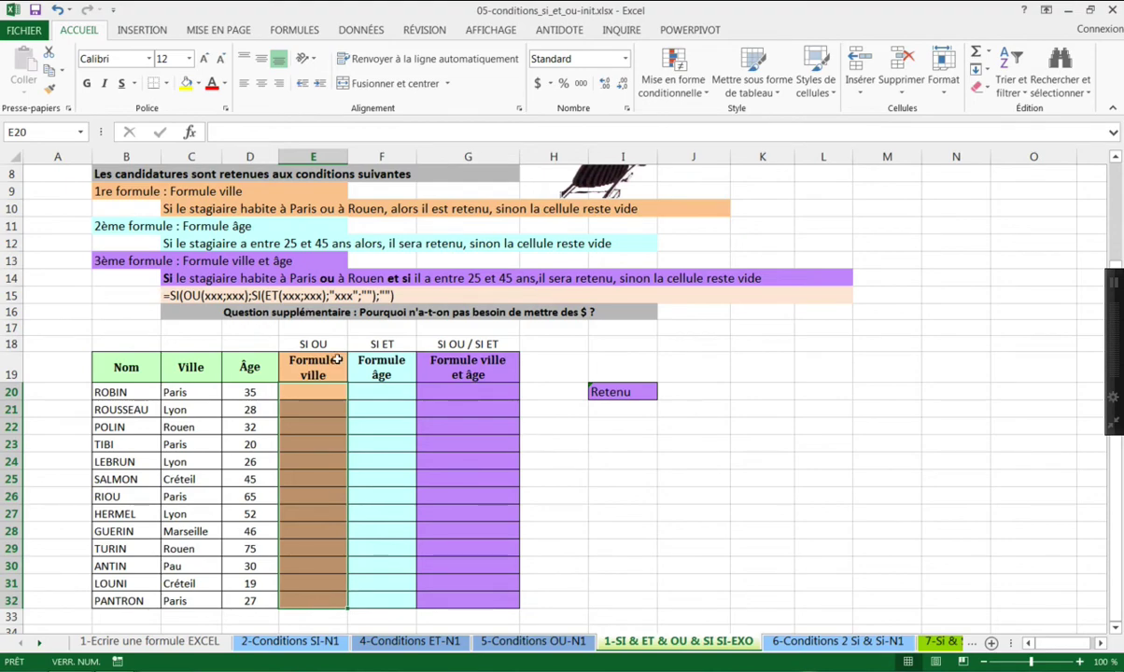
{"action": "left_click", "coordinate": [309, 393]}
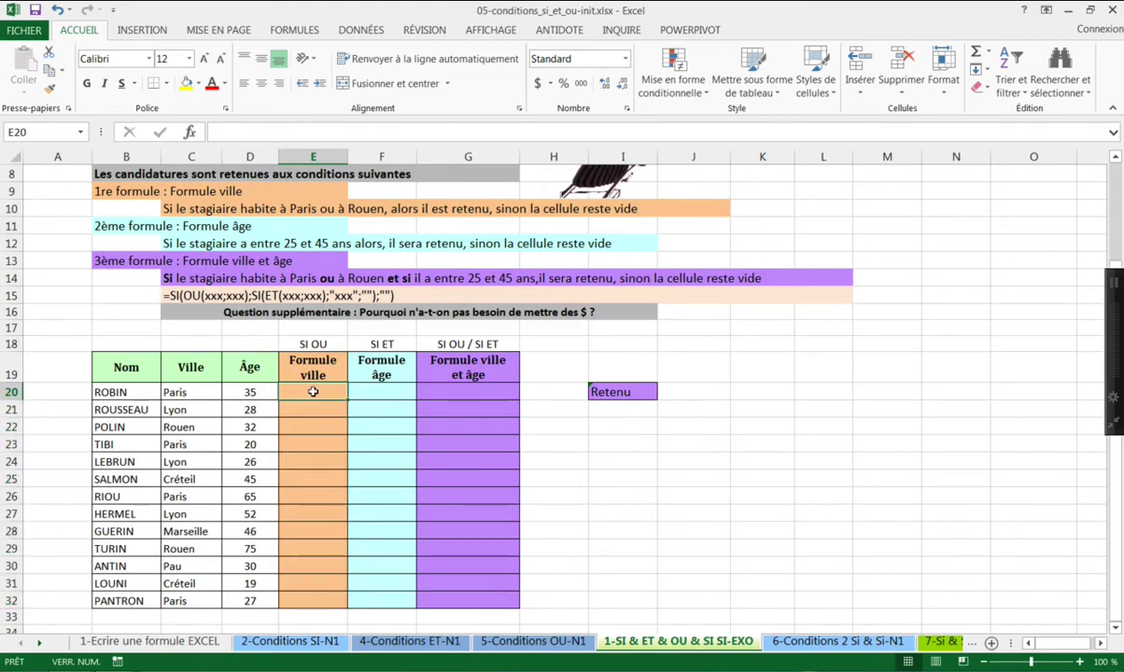
{"action": "left_click", "coordinate": [310, 392]}
{"action": "left_click_drag", "start_coordinate": [310, 391], "coordinate": [299, 598]}
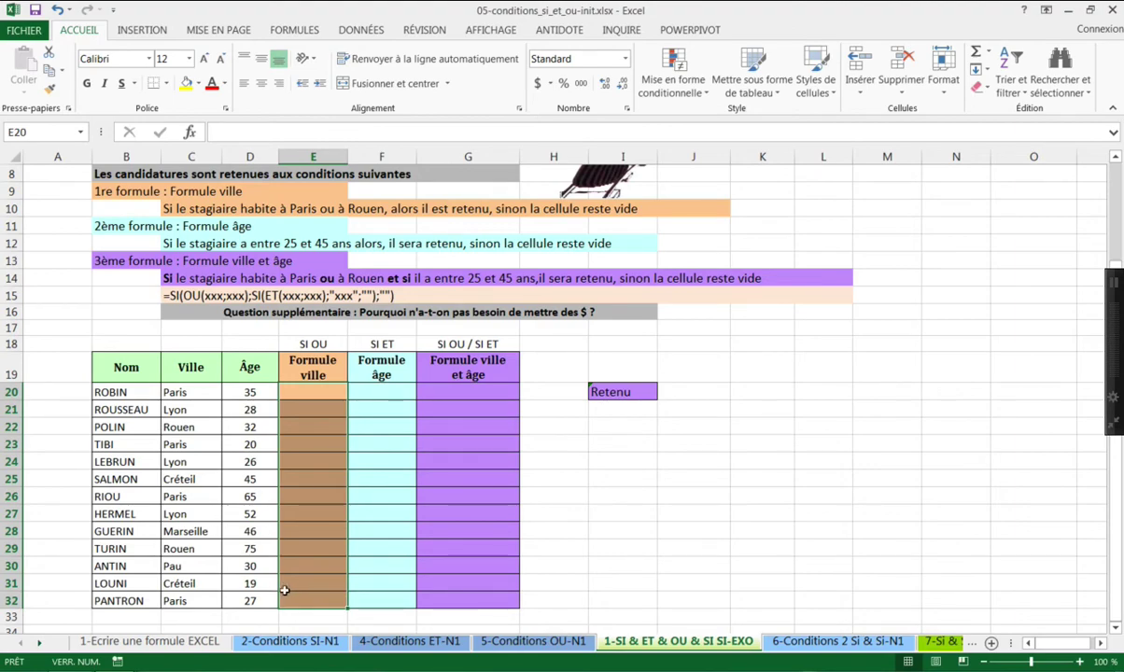
{"action": "type", "text": "=si("}
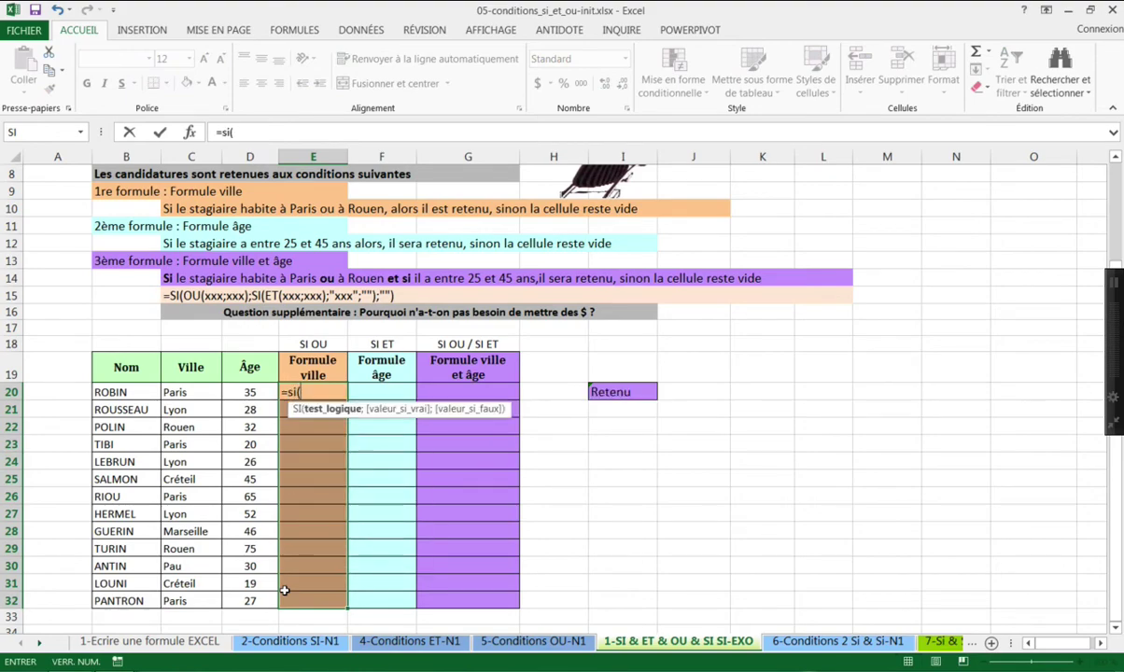
{"action": "type", "text": "ou"}
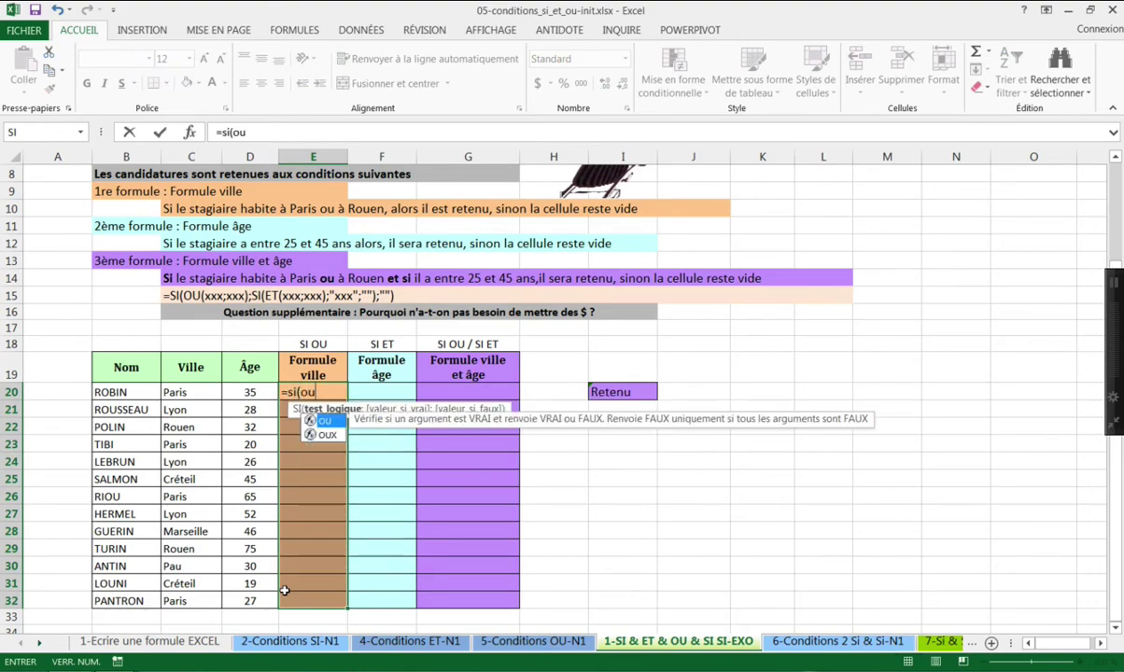
{"action": "type", "text": "("}
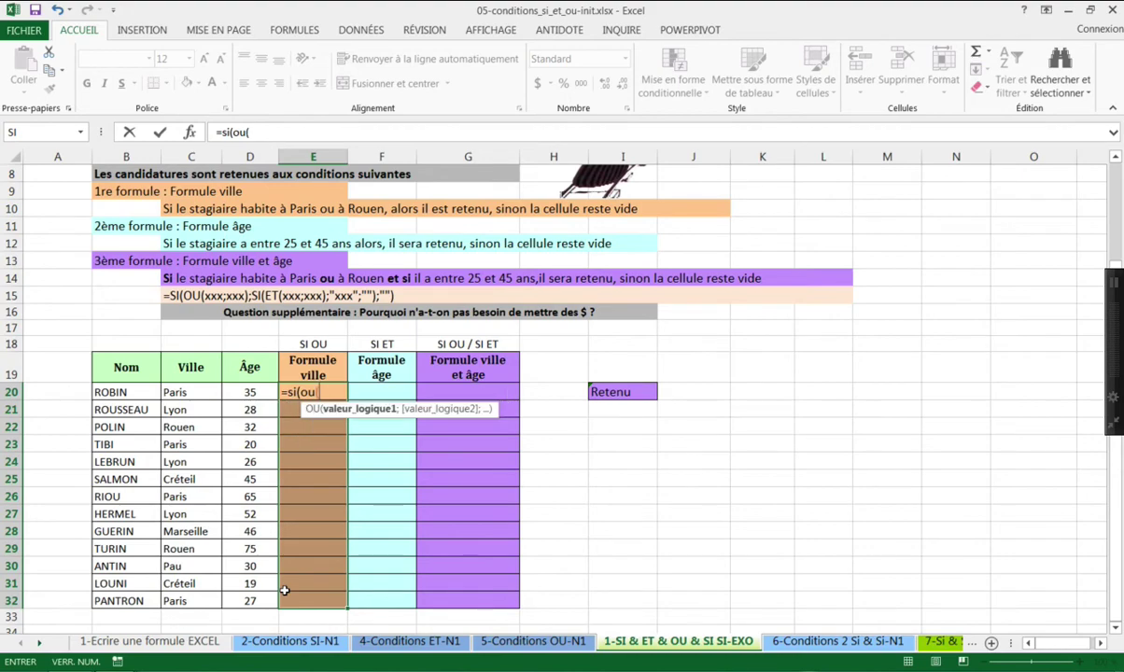
Enter C20="Paris" and C20="Rouen" as the two OU conditions and close the OU function.
{"action": "left_click", "coordinate": [172, 392]}
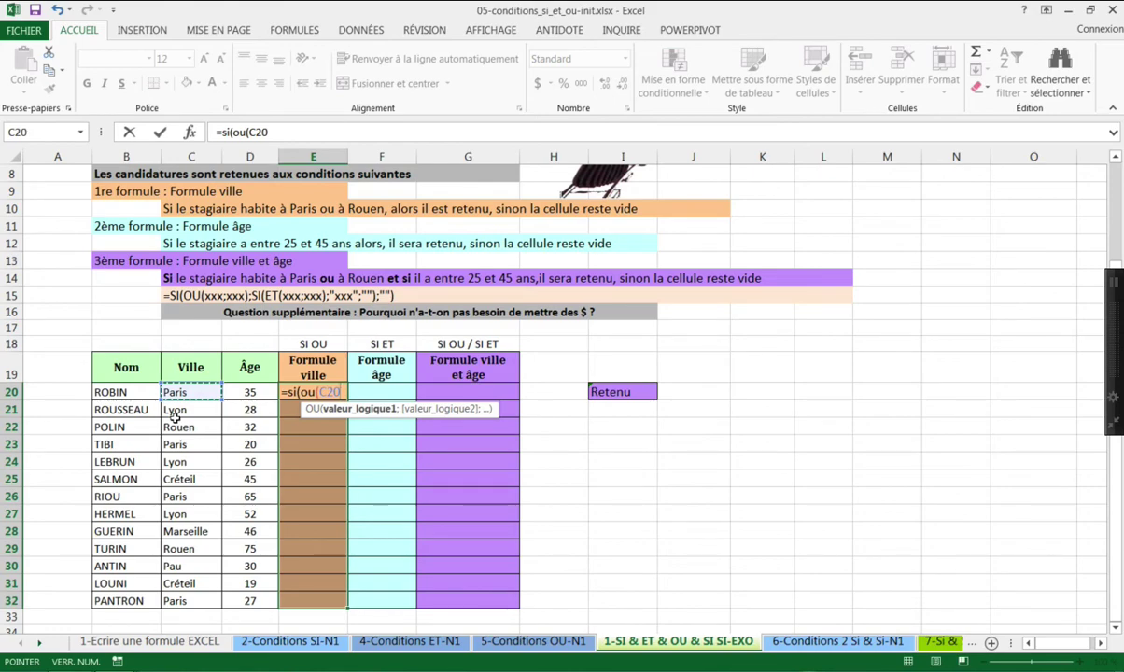
{"action": "type", "text": "="}
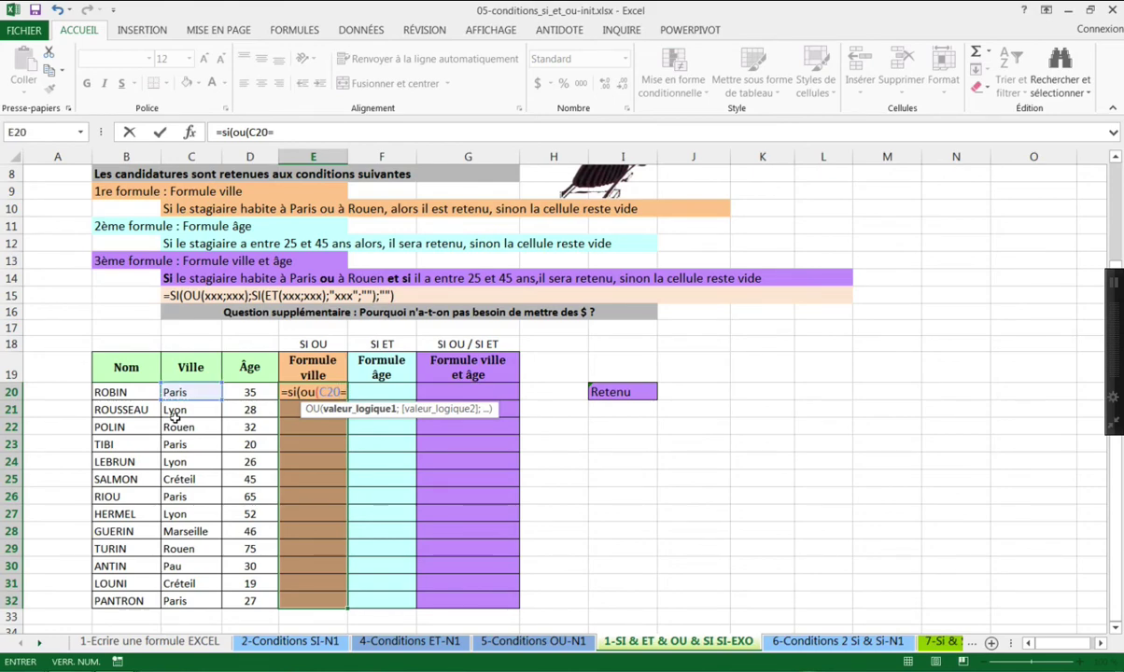
{"action": "type", "text": "\"Pa"}
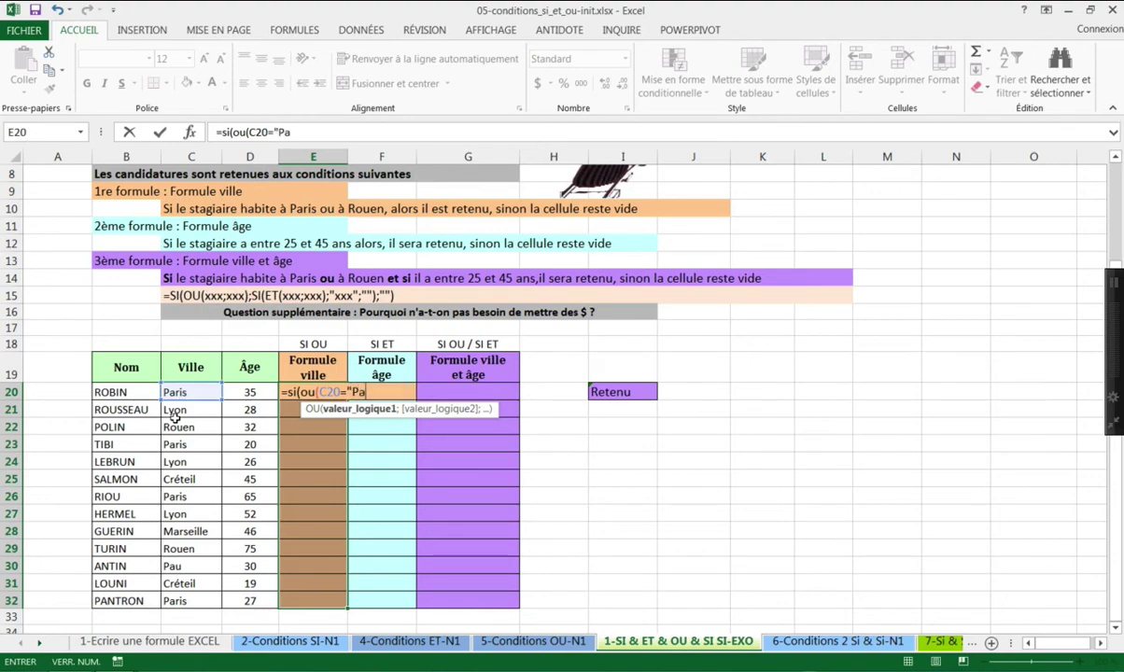
{"action": "type", "text": "ris\";"}
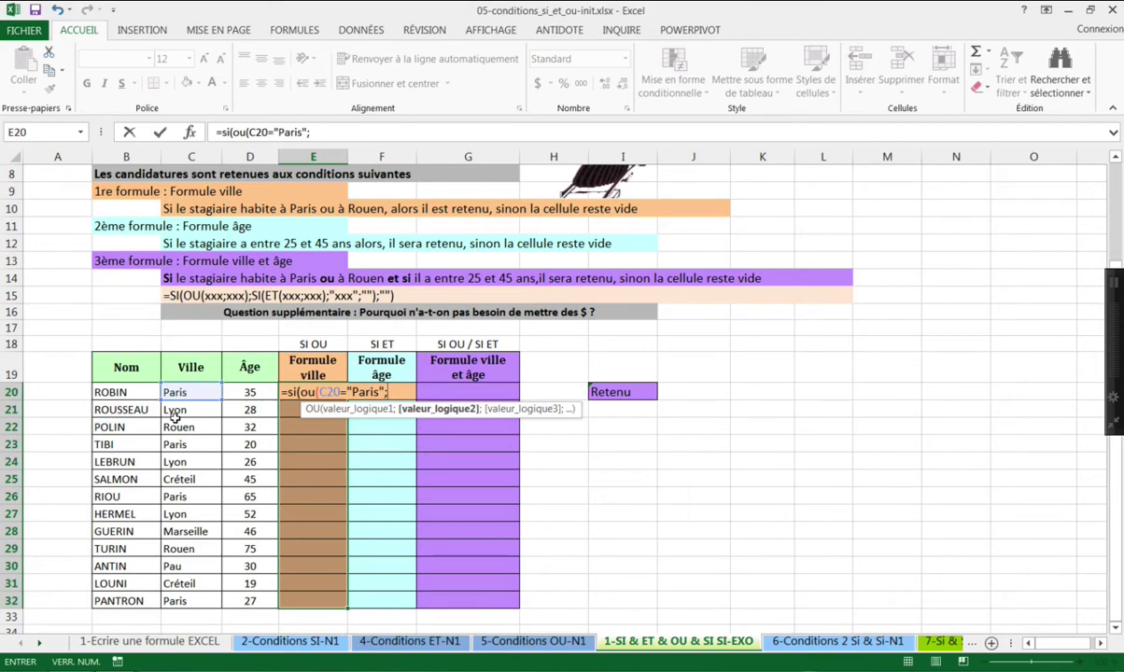
{"action": "left_click", "coordinate": [184, 392]}
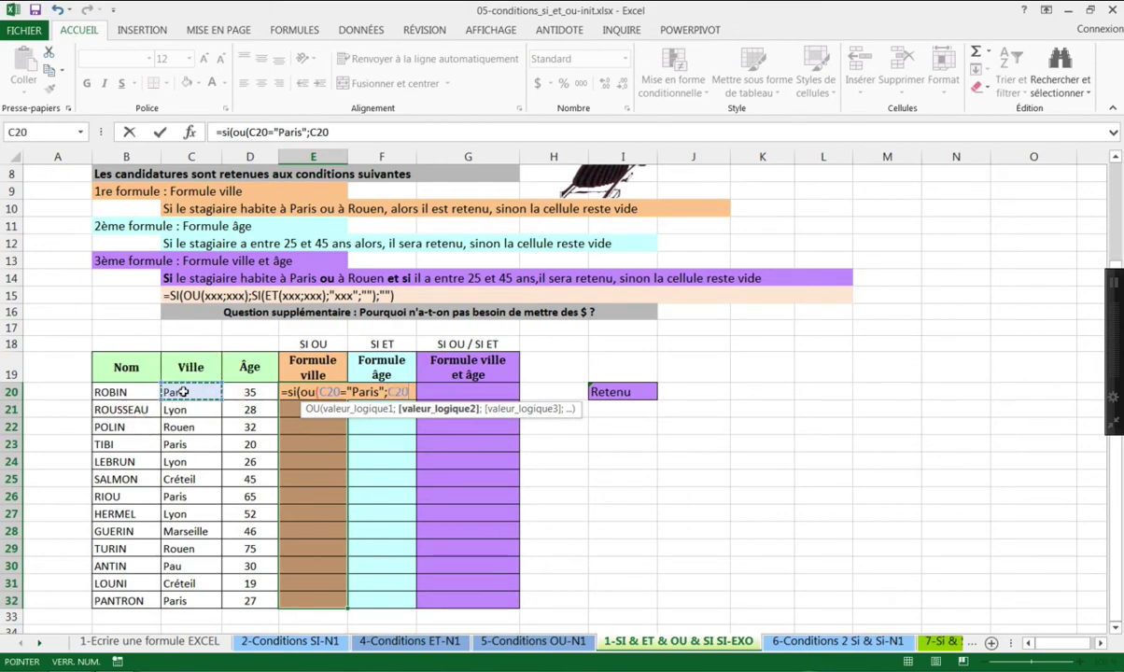
{"action": "type", "text": "=\""}
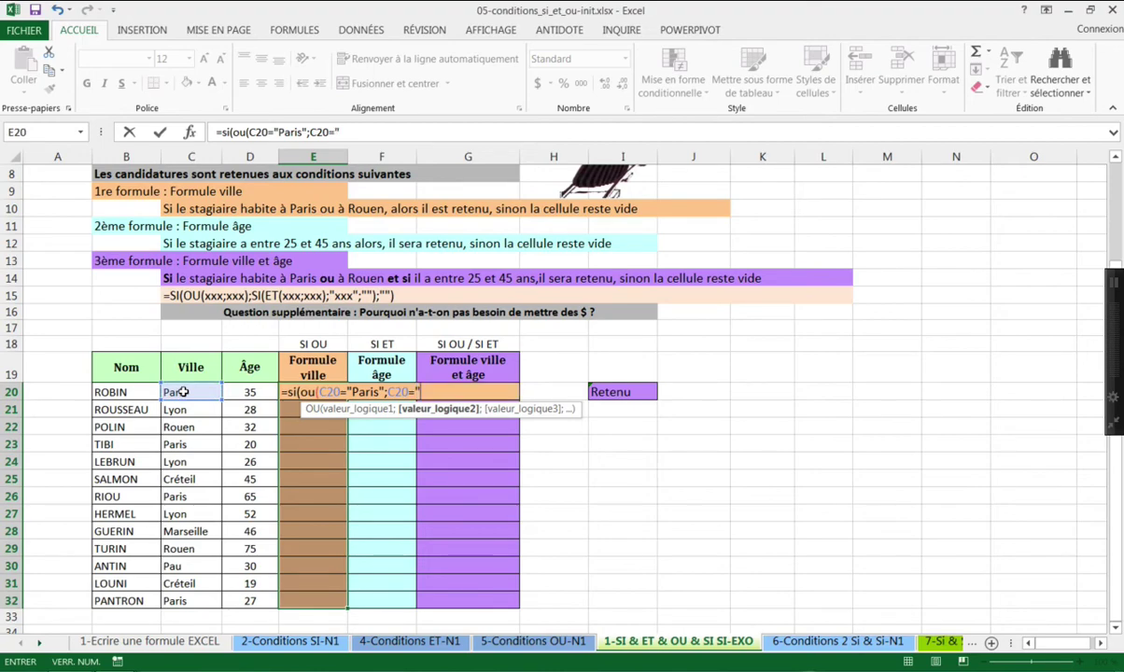
{"action": "type", "text": "Rouen\")"}
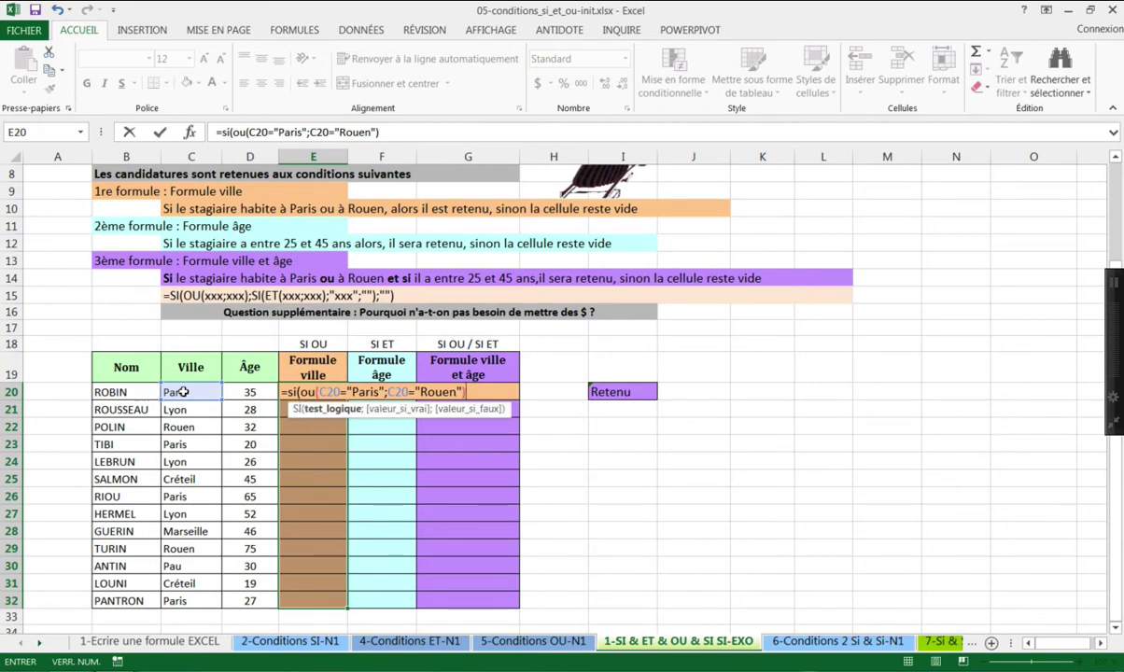
Complete the formula with "Retenu" if true and "" if false, enter it throughout E20:E32, and lock those cells via their unprotected-formula warning.
{"action": "type", "text": ";"}
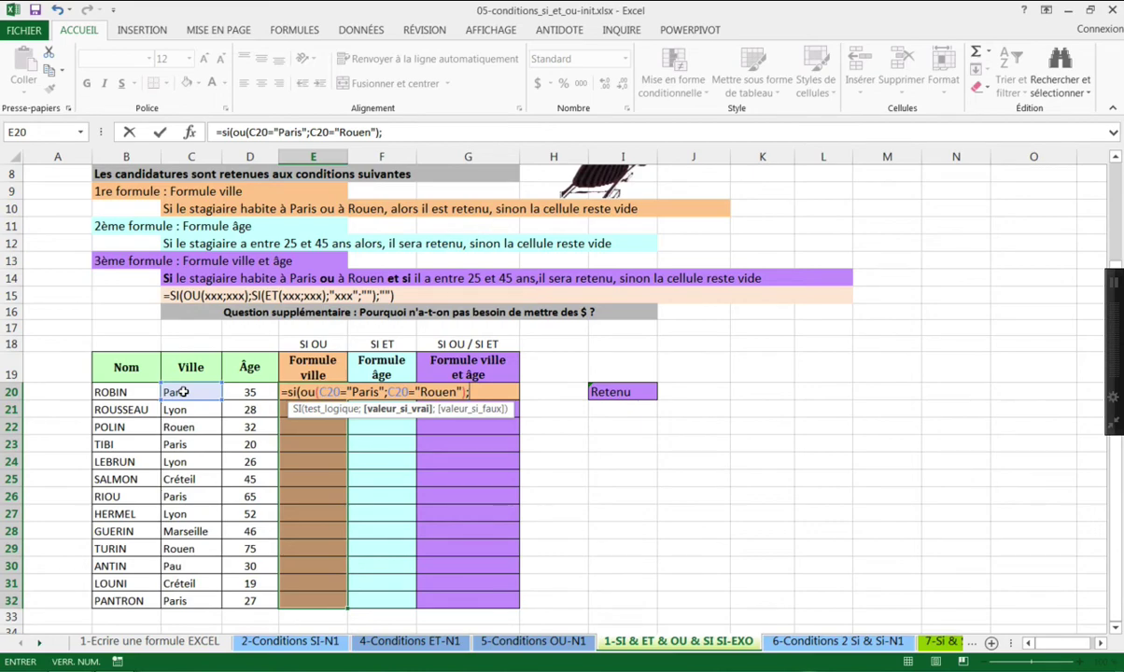
{"action": "type", "text": "\"Retenue"}
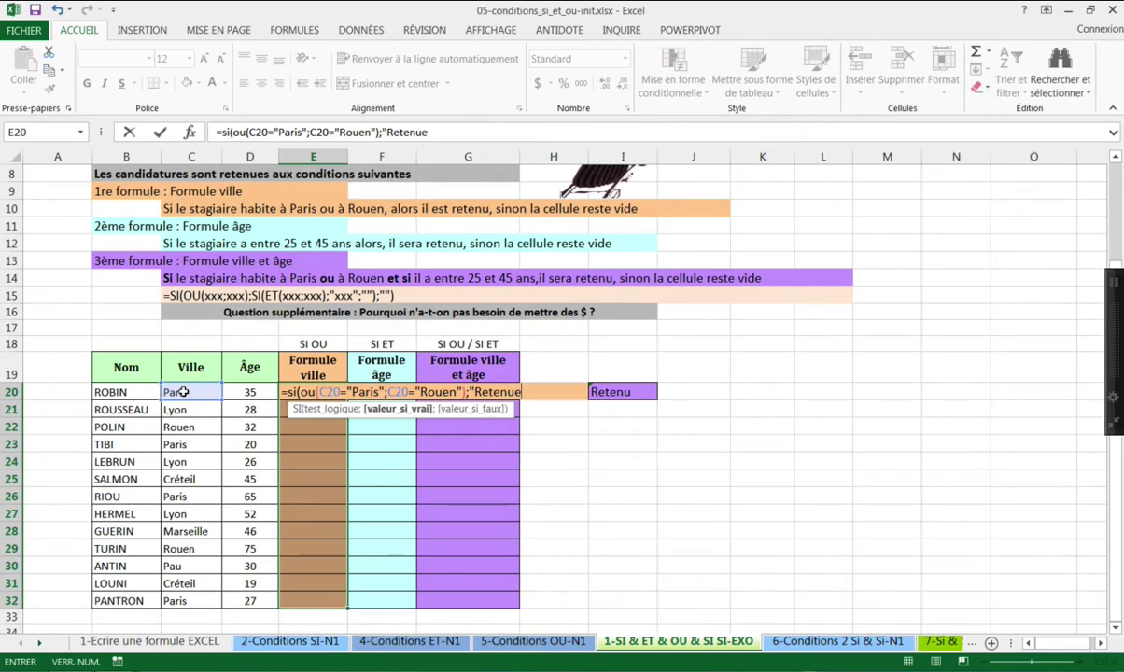
{"action": "key", "text": "BackSpace"}
{"action": "type", "text": "\";\"\""}
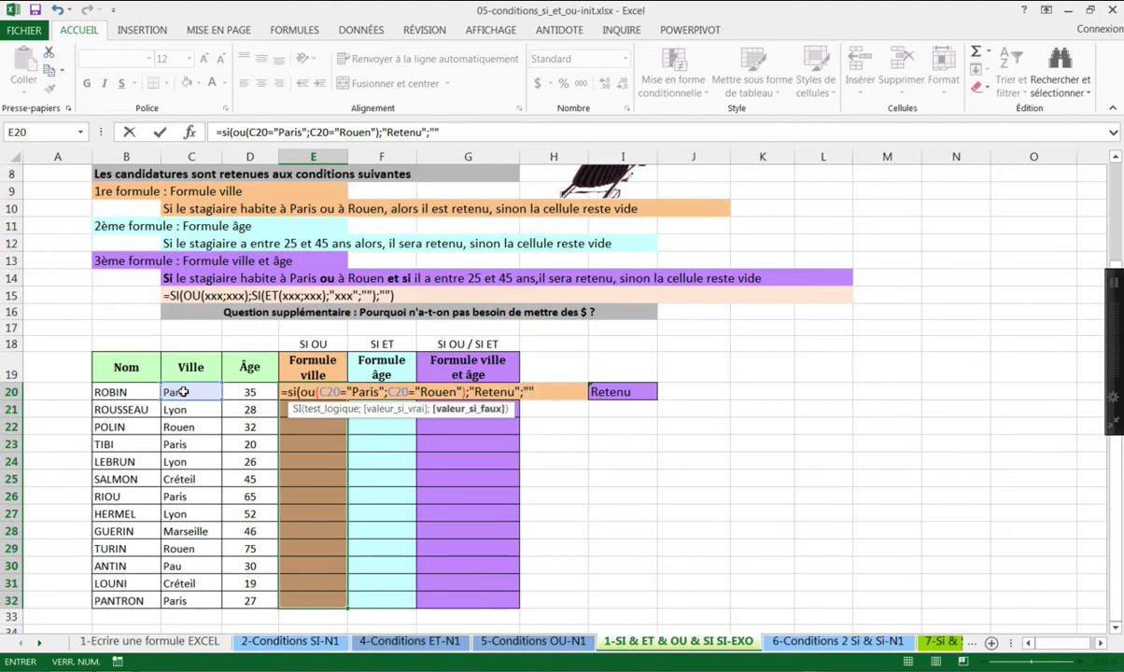
{"action": "type", "text": ")"}
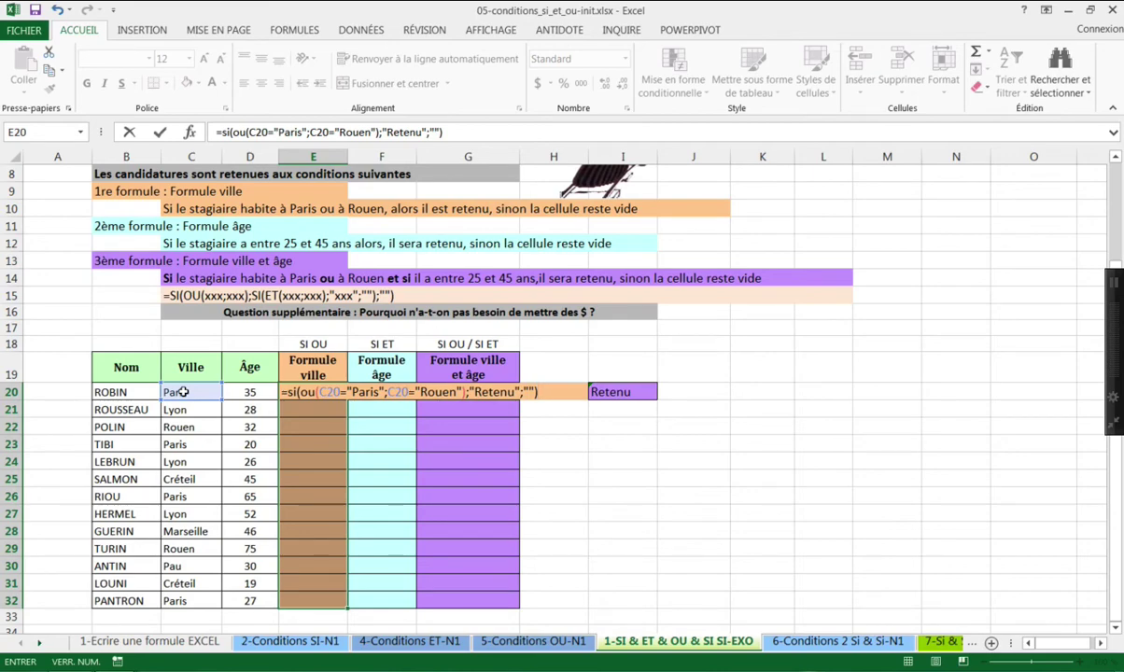
{"action": "key", "text": "ctrl+Return"}
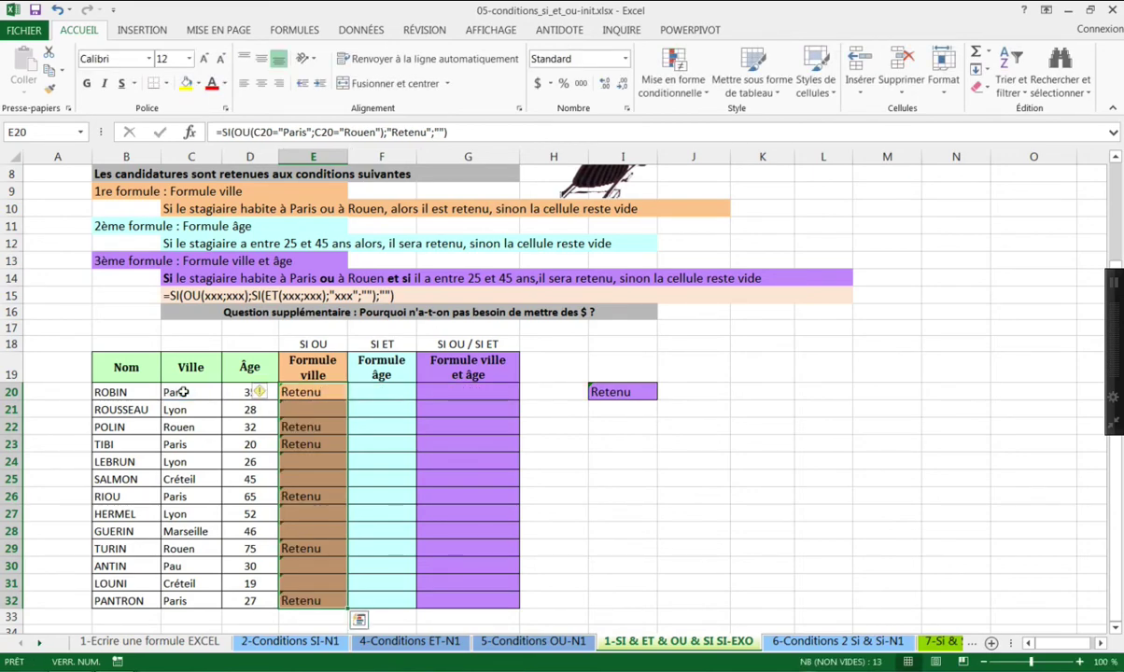
{"action": "left_click", "coordinate": [264, 392]}
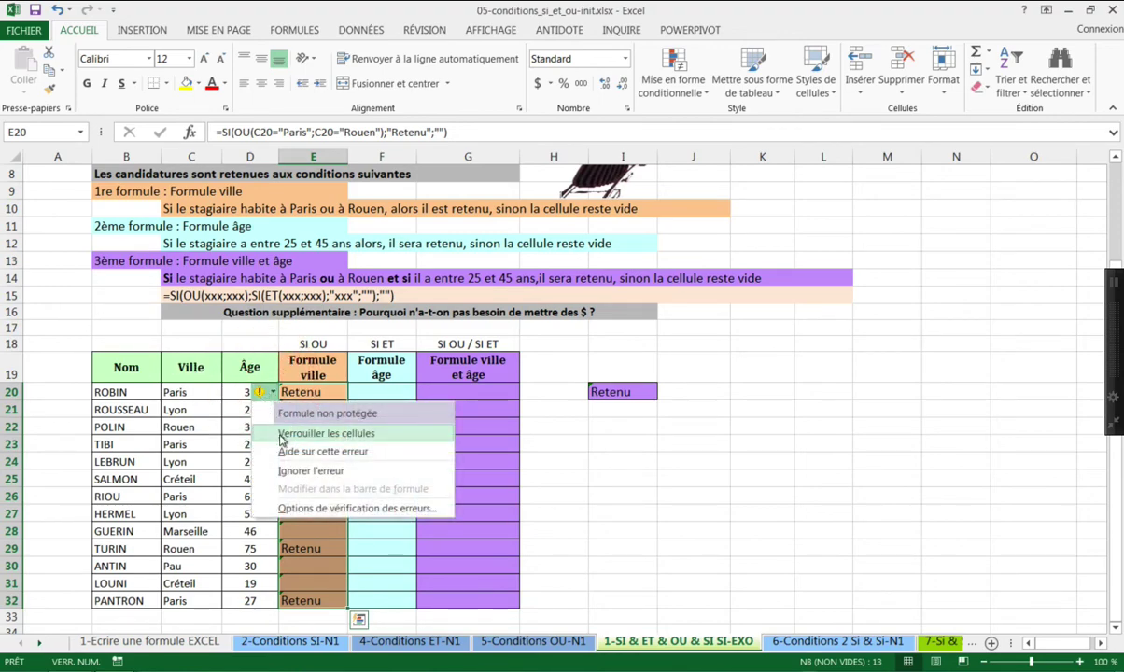
{"action": "left_click", "coordinate": [282, 434]}
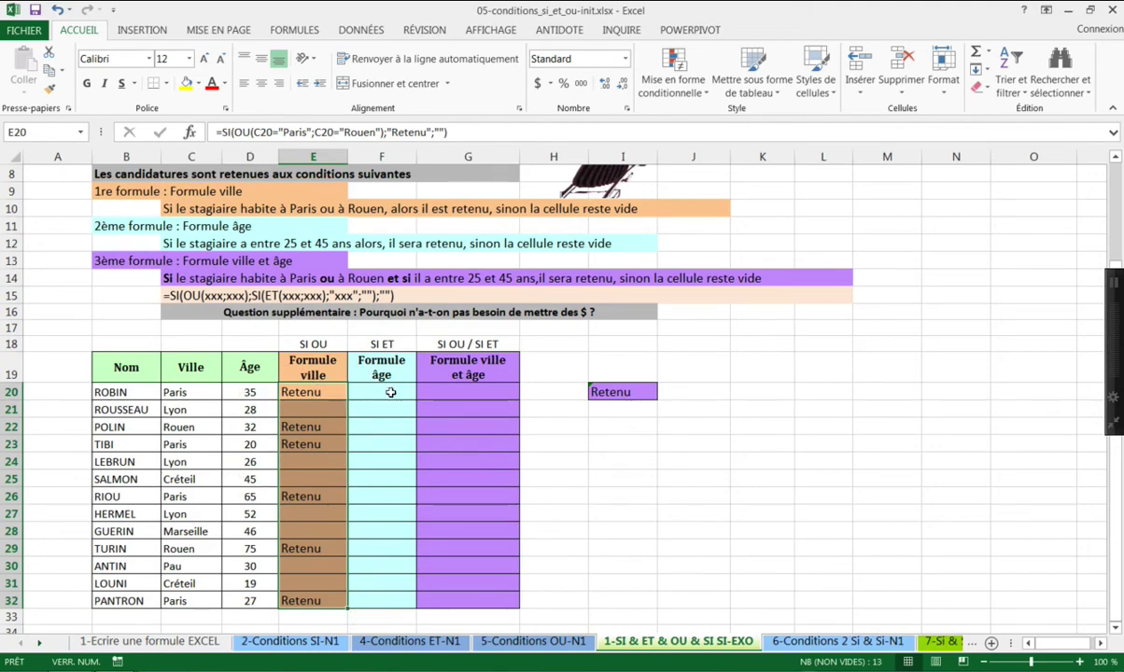
Start a SI formula across F20:F32 in the Formule âge column whose test is ET(D20>=25;D20<=45).
{"action": "left_click", "coordinate": [390, 392]}
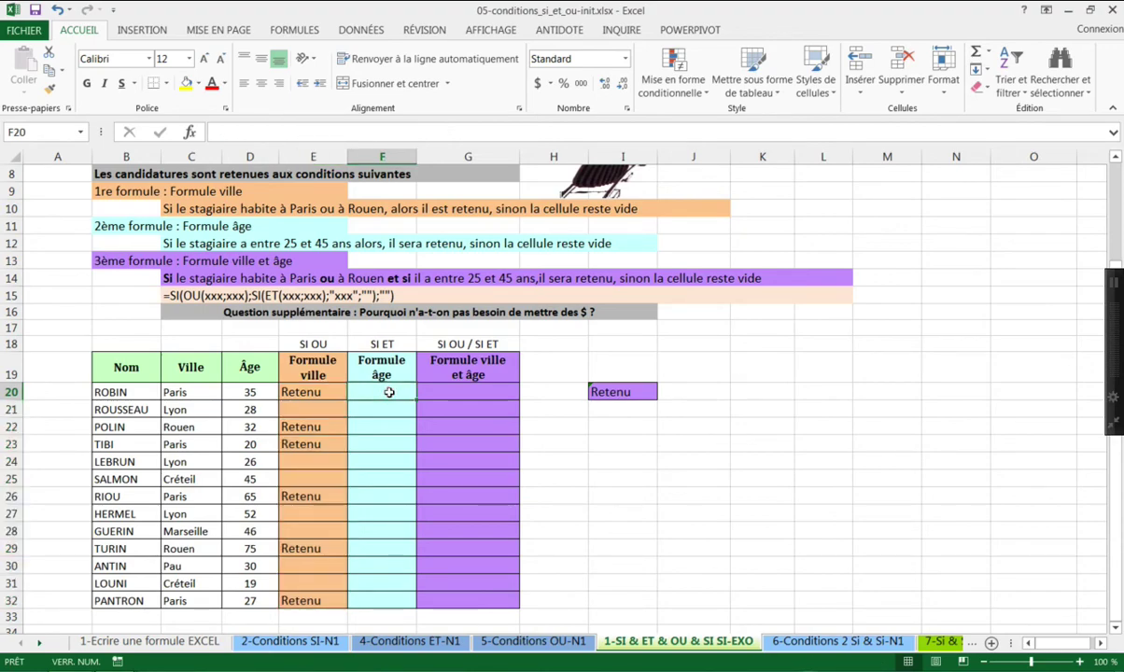
{"action": "left_click_drag", "start_coordinate": [390, 392], "coordinate": [380, 608]}
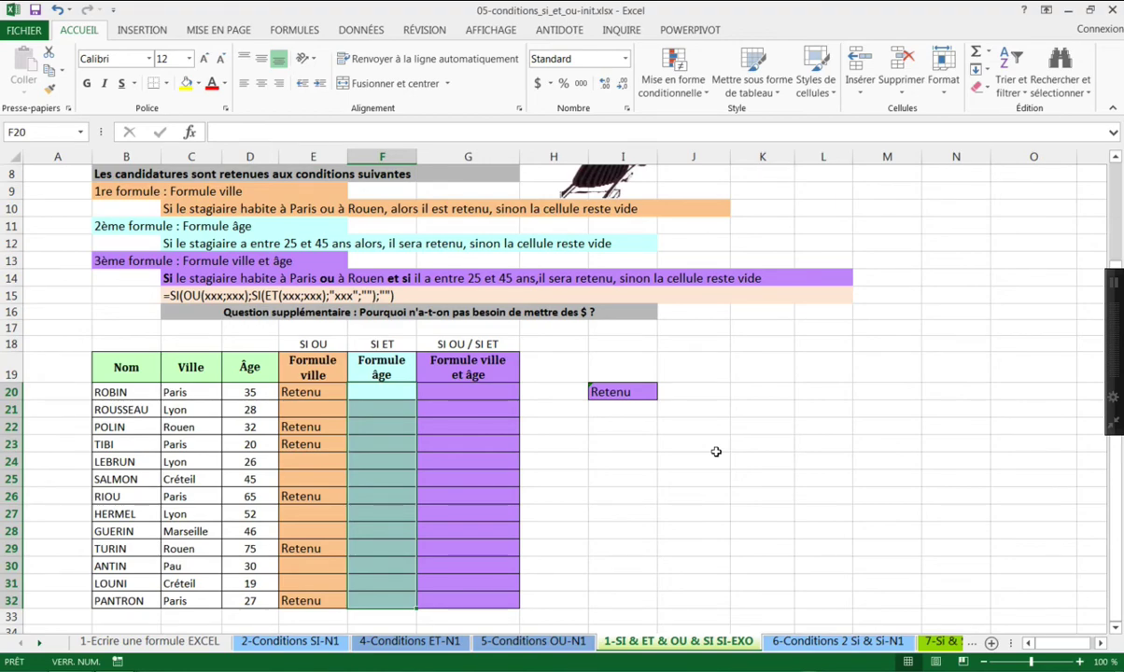
{"action": "type", "text": "="}
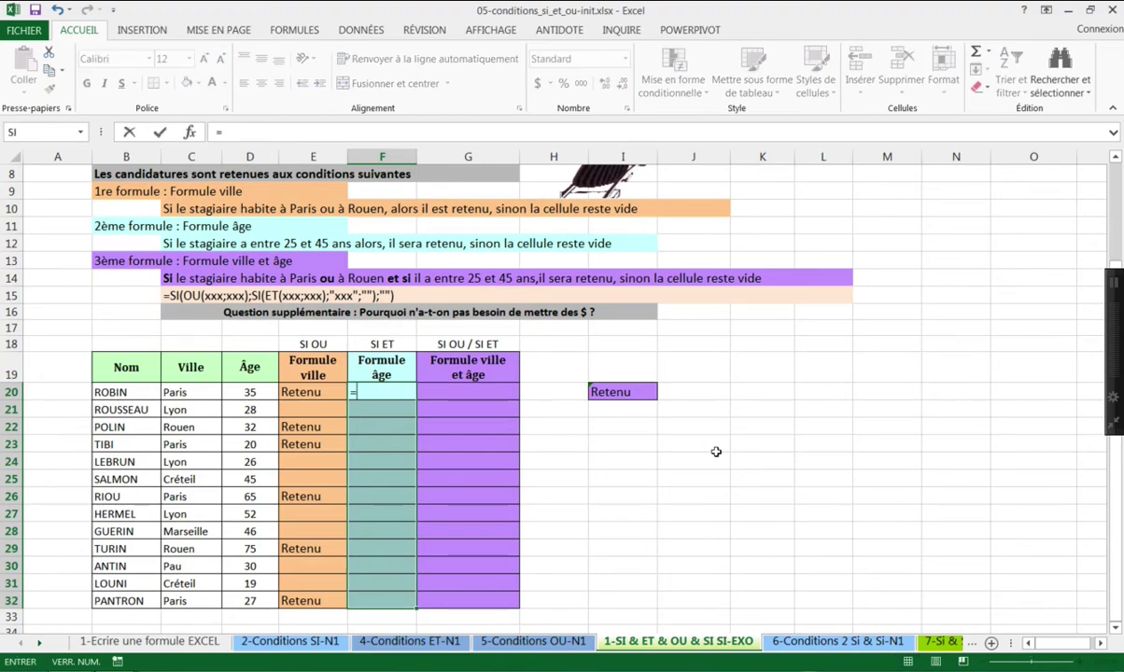
{"action": "type", "text": "si(et("}
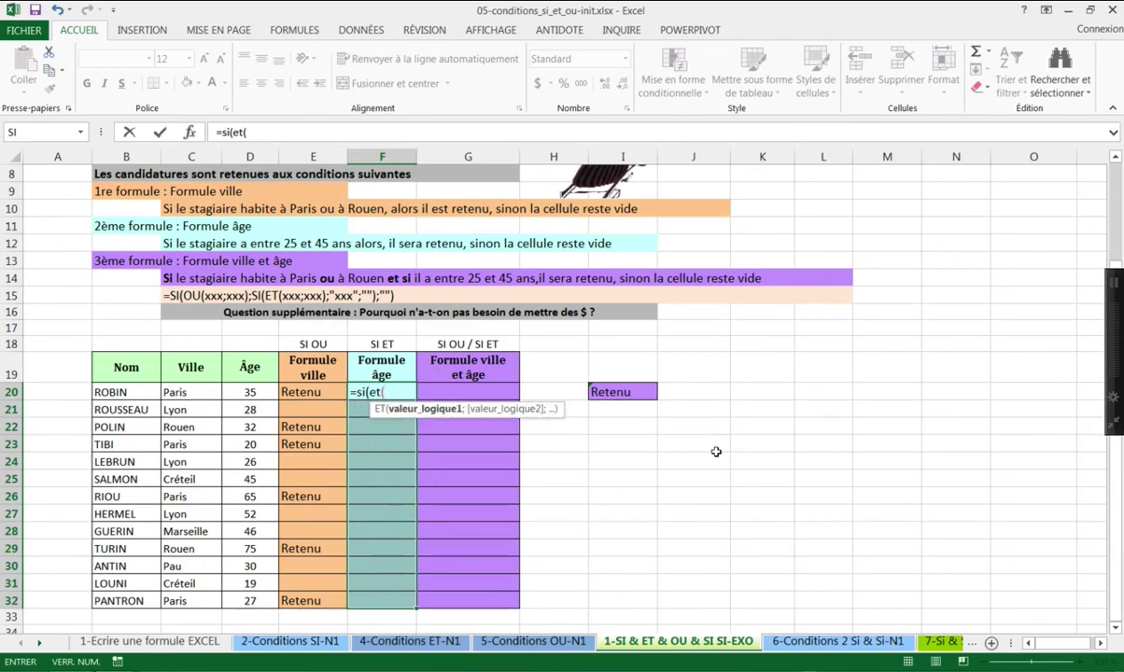
{"action": "left_click", "coordinate": [249, 394]}
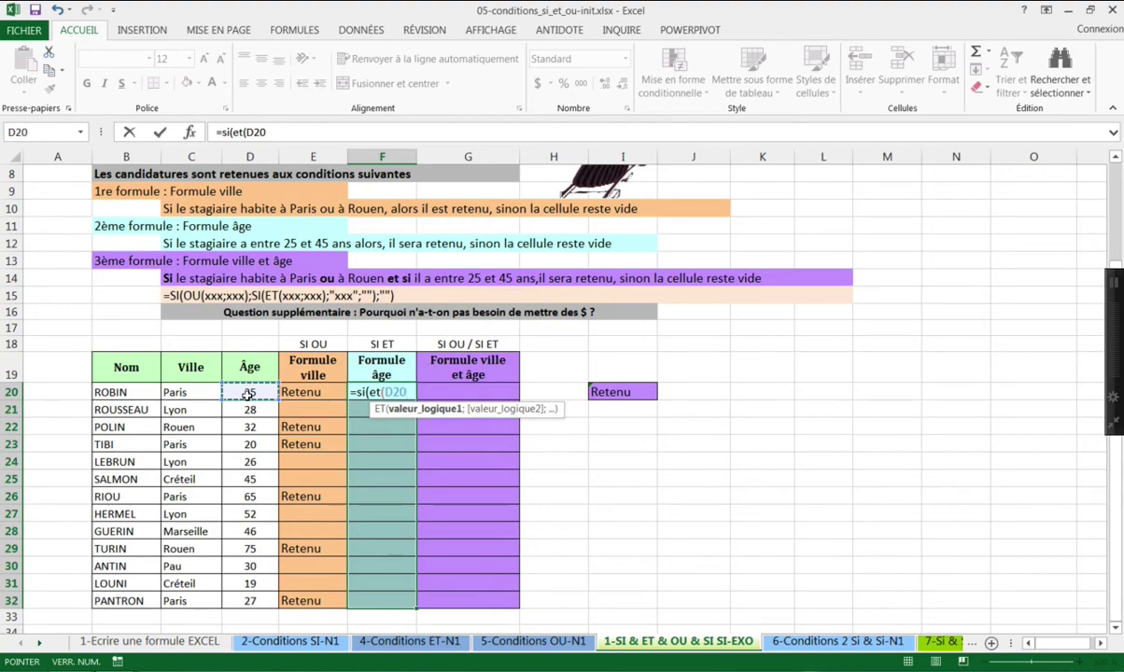
{"action": "type", "text": ">=25"}
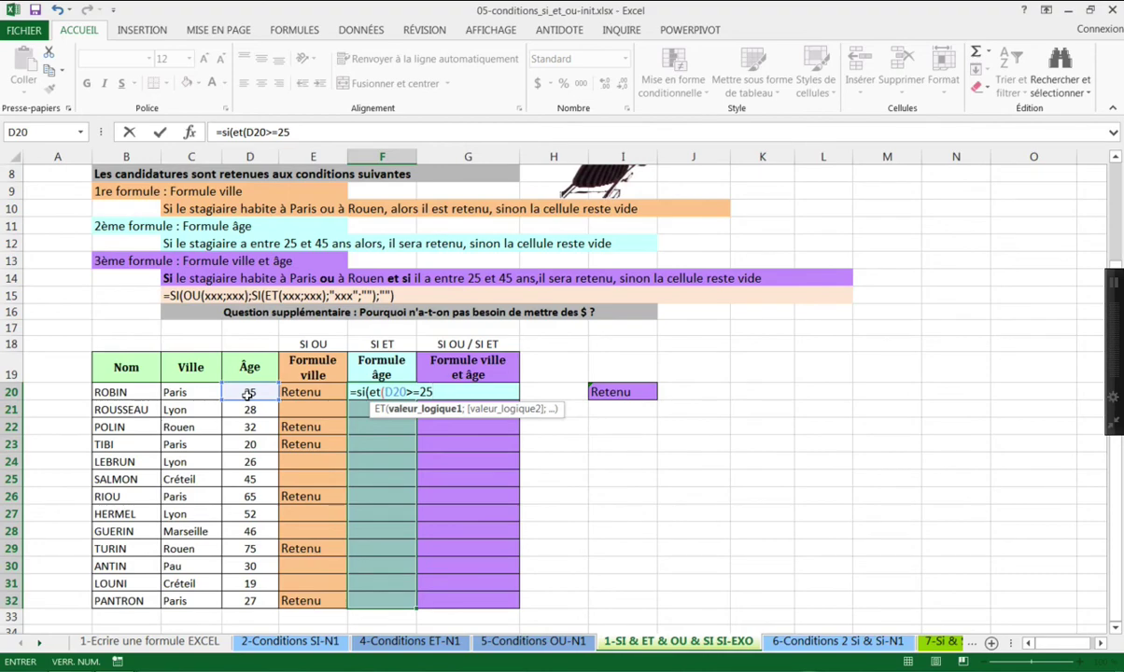
{"action": "type", "text": ";"}
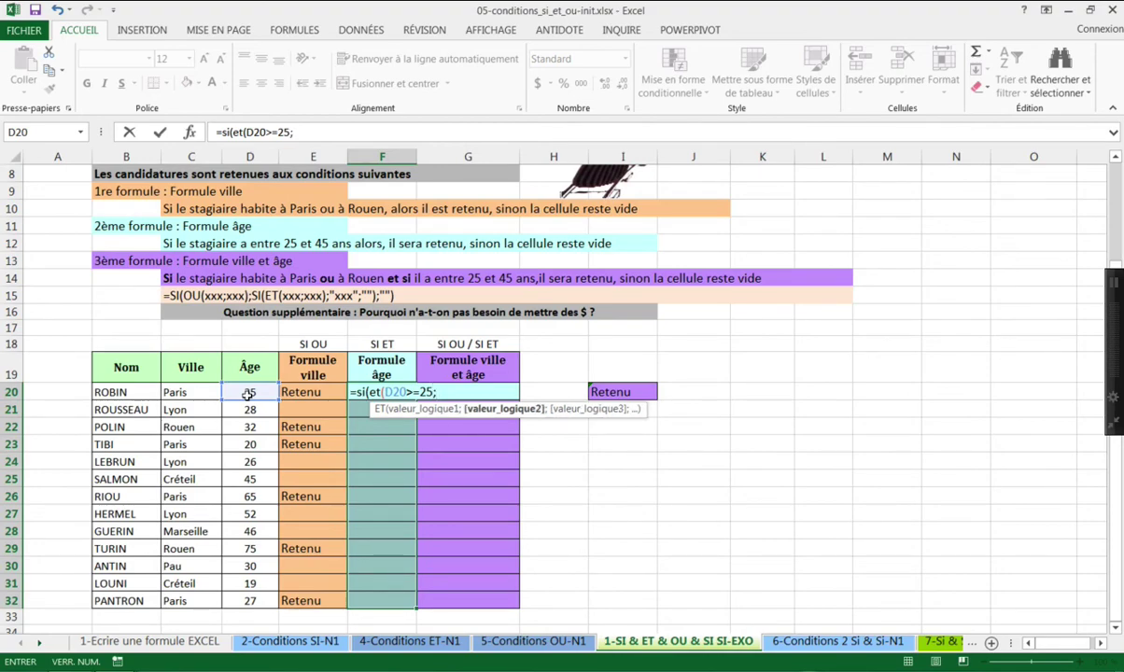
{"action": "left_click", "coordinate": [249, 393]}
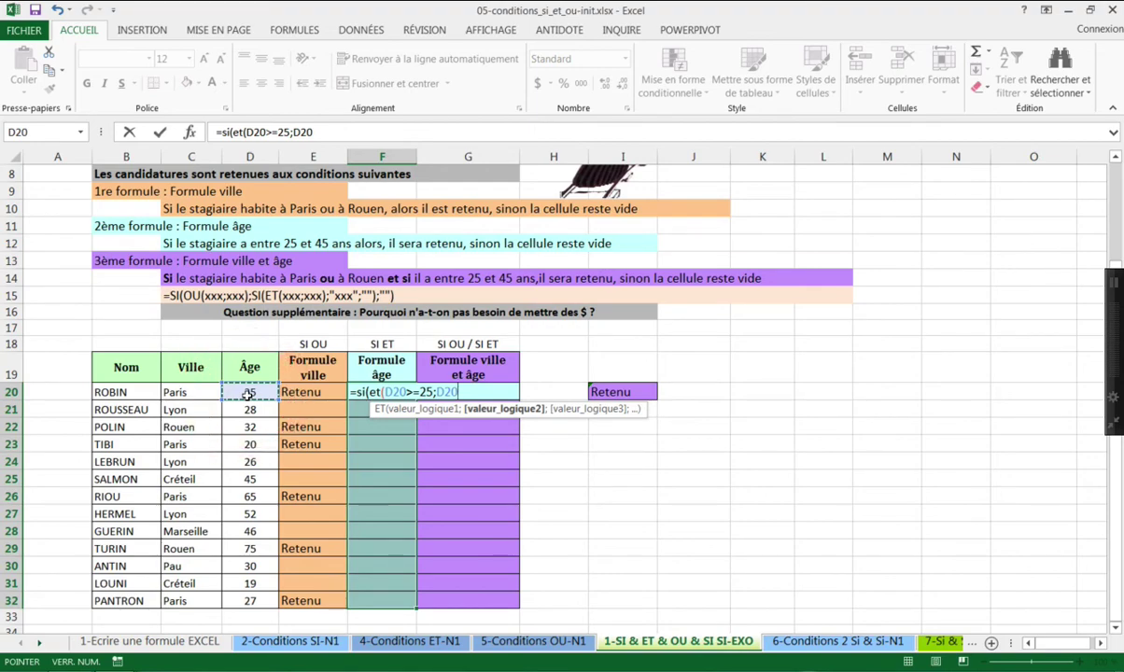
{"action": "type", "text": ">"}
{"action": "key", "text": "BackSpace"}
{"action": "type", "text": "<=45"}
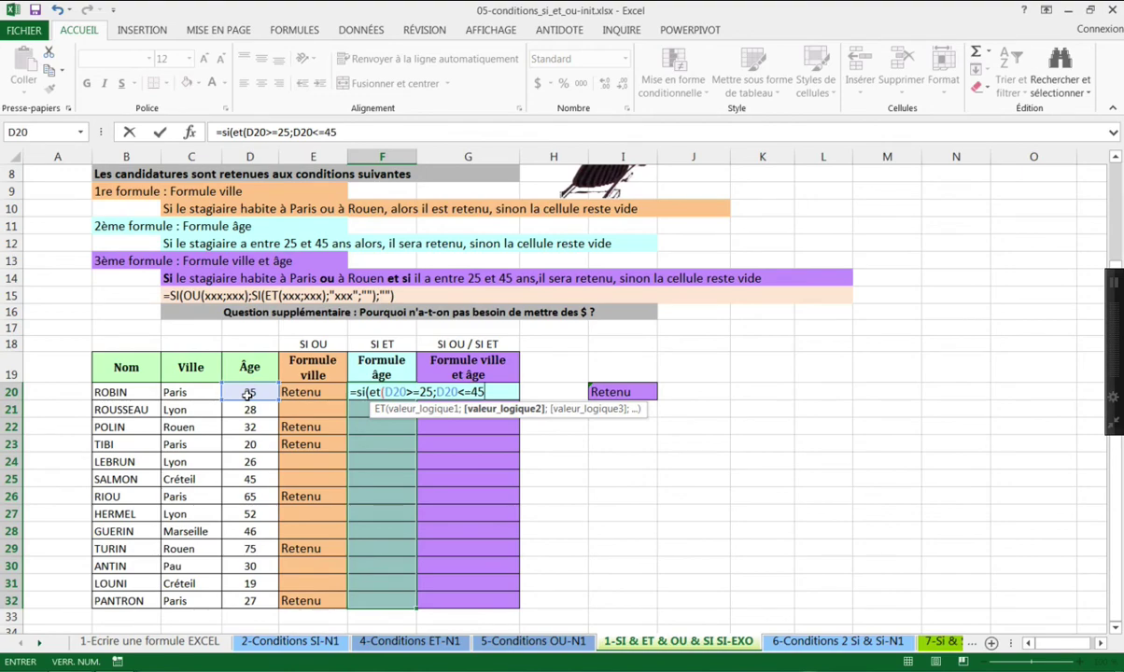
{"action": "type", "text": ")"}
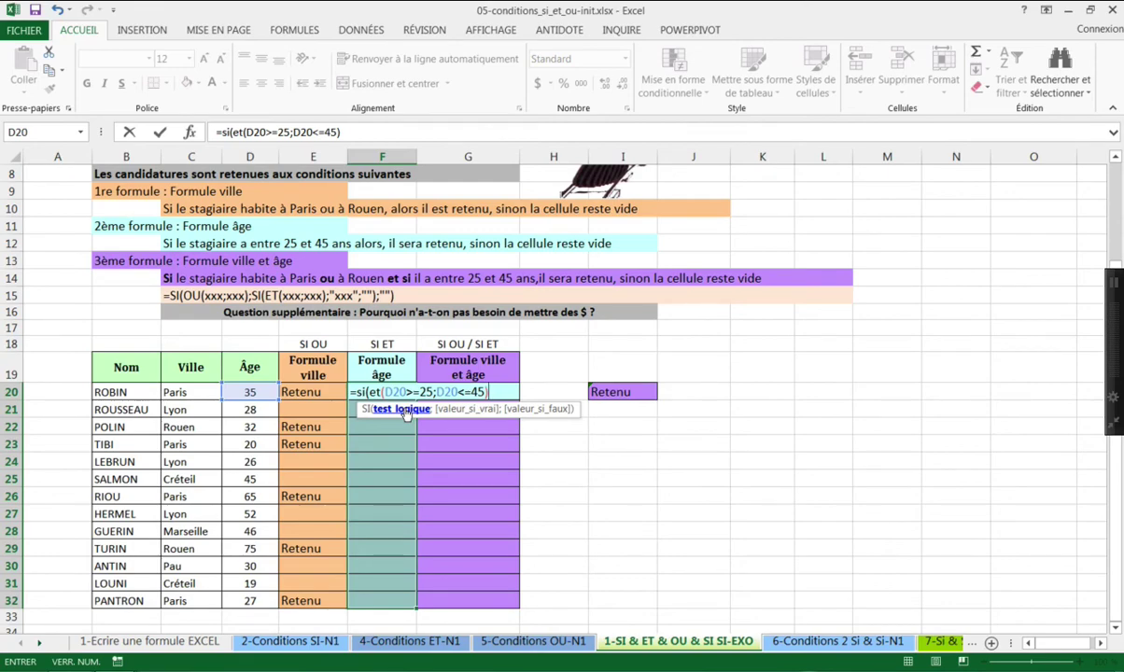
Complete the Formule âge formula with "Retenue" if true and "" if false, and enter it throughout F20:F32.
{"action": "type", "text": ";"}
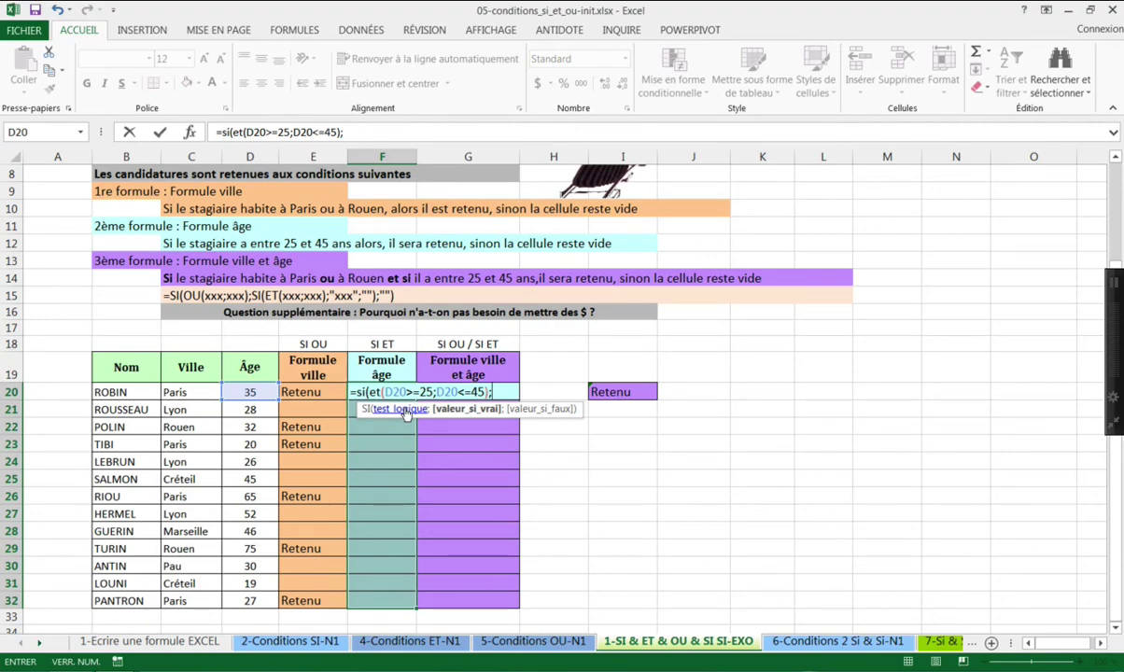
{"action": "type", "text": "\"Retenue\""}
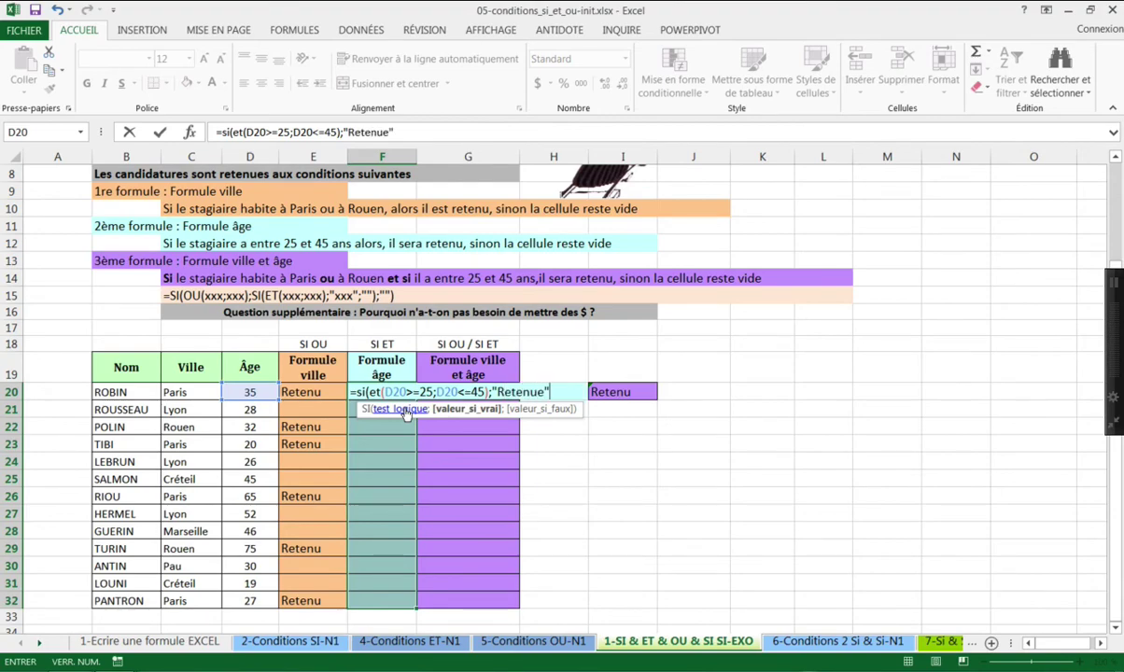
{"action": "type", "text": ";\"\")"}
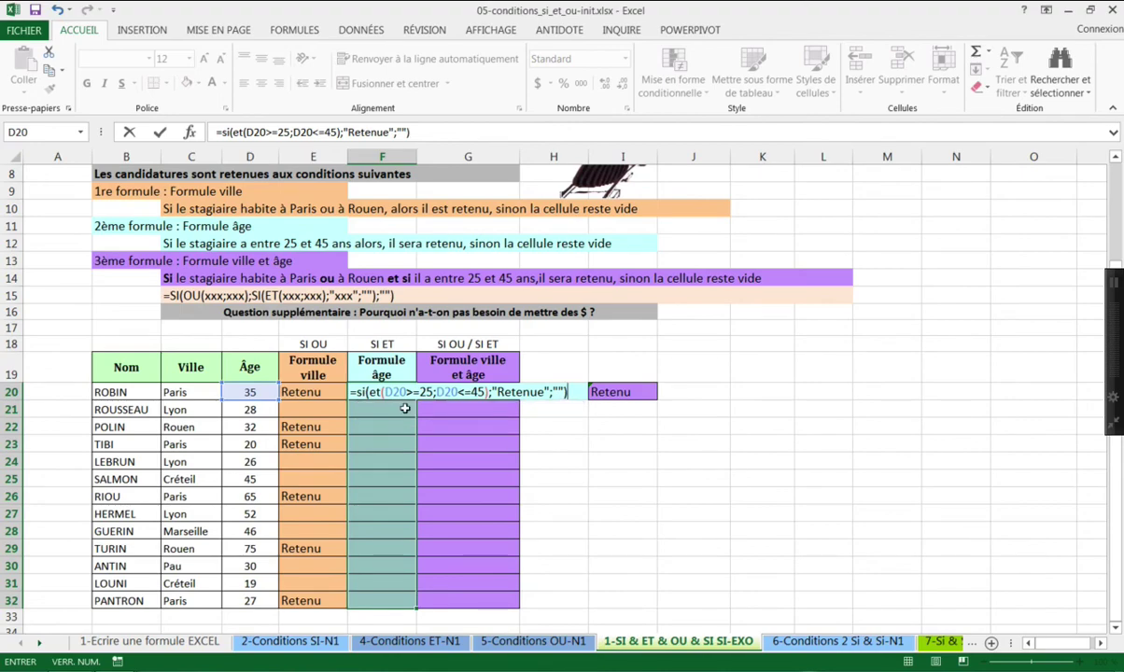
{"action": "key", "text": "ctrl+Return"}
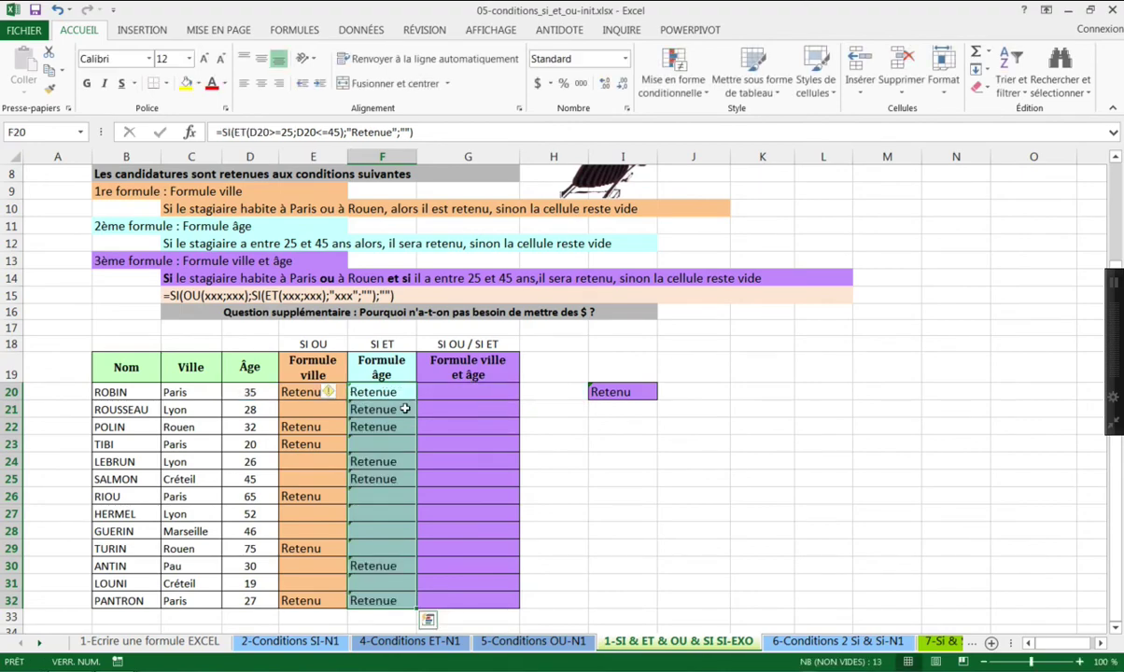
Change the fill of the Formule ville et âge column, G19:G32 including its header, to white.
{"action": "key", "text": "Right"}
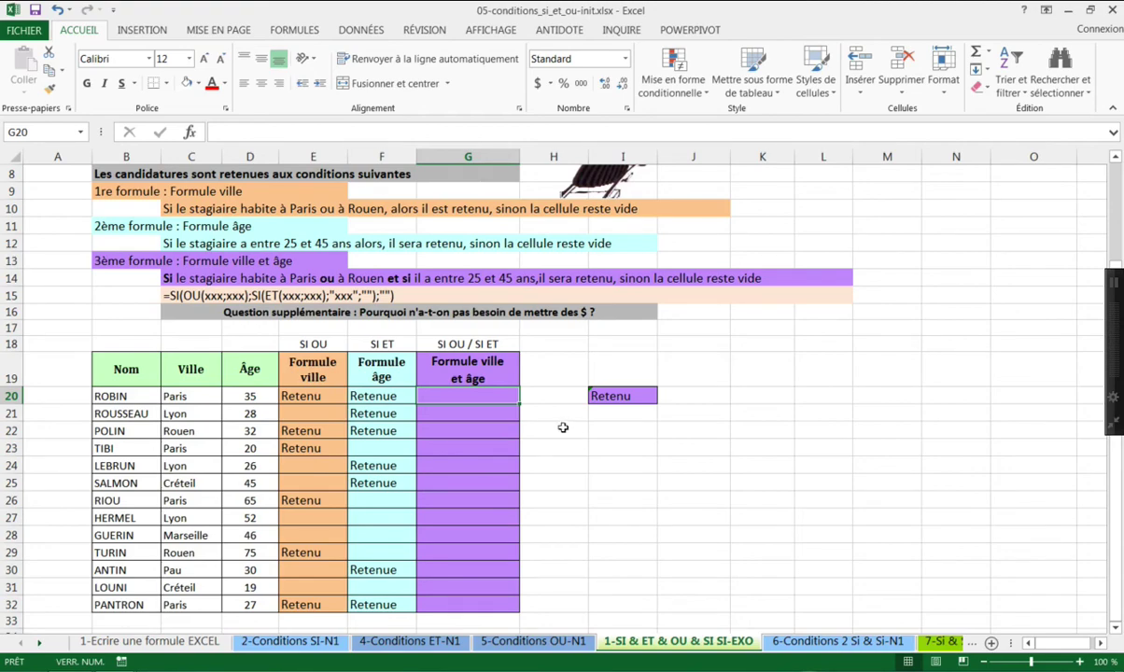
{"action": "left_click", "coordinate": [477, 378]}
{"action": "left_click_drag", "start_coordinate": [477, 378], "coordinate": [459, 607]}
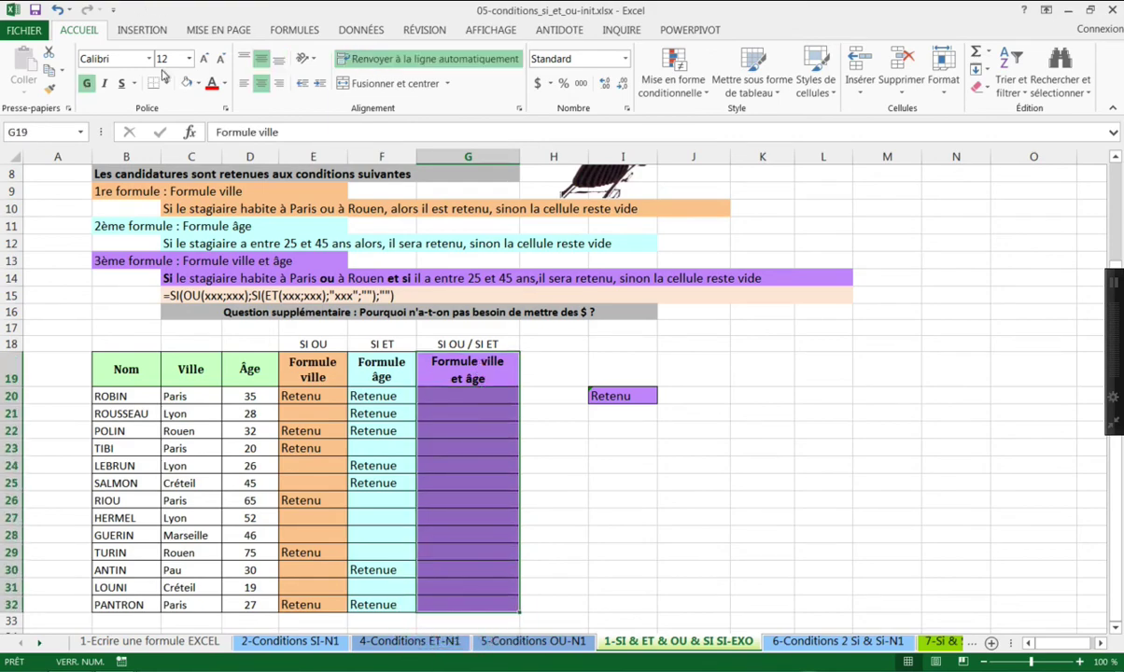
{"action": "left_click", "coordinate": [201, 83]}
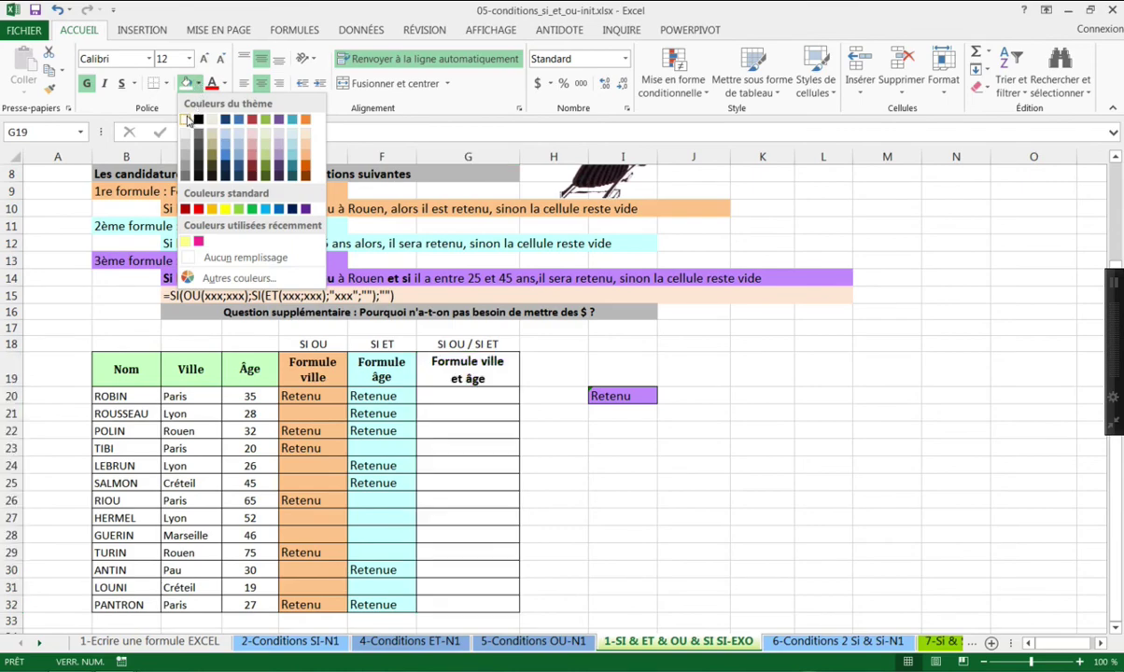
{"action": "left_click", "coordinate": [186, 118]}
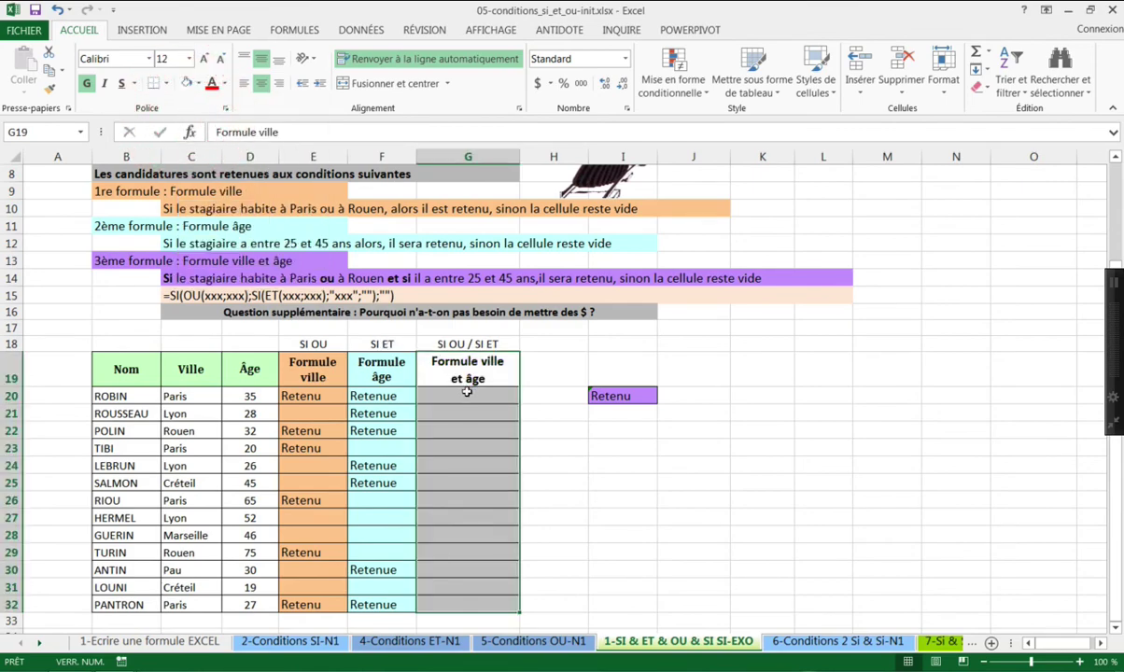
Start a SI formula across G20:G32 whose test is OU(C20="Paris";C20="Rouen").
{"action": "left_click_drag", "start_coordinate": [448, 396], "coordinate": [449, 604]}
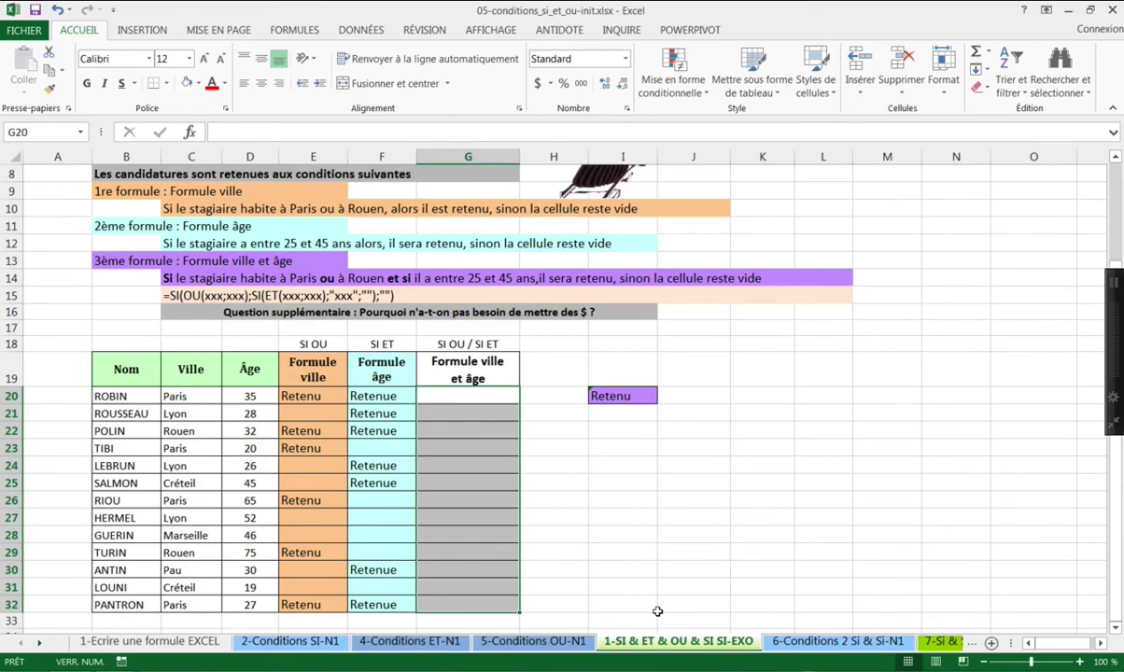
{"action": "type", "text": "="}
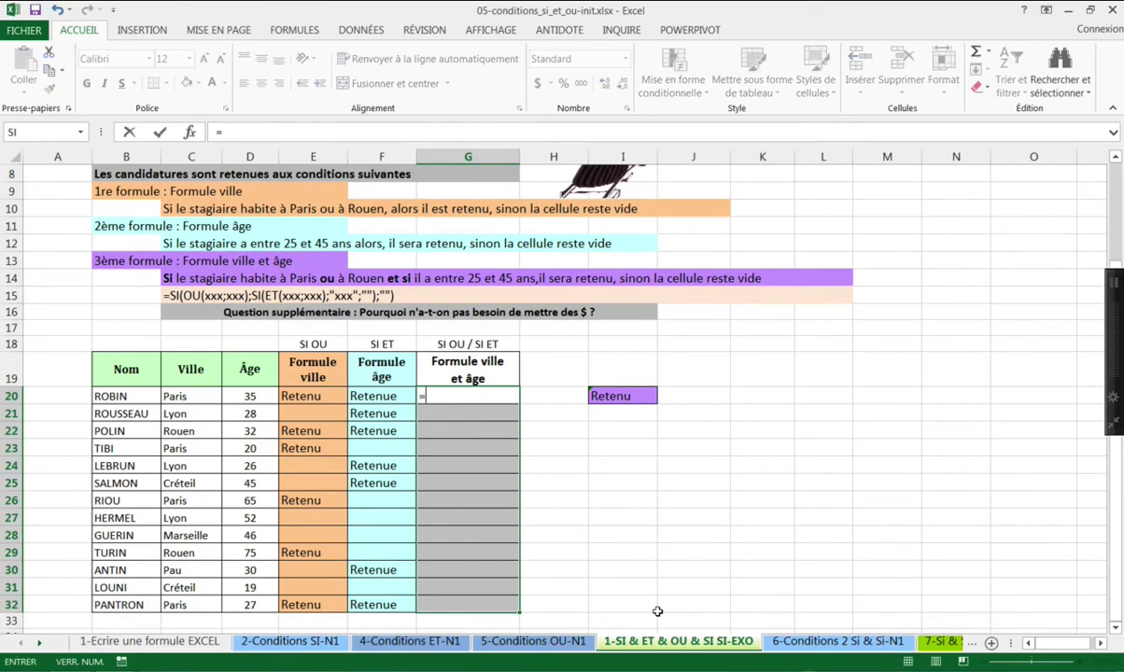
{"action": "type", "text": "si(ou("}
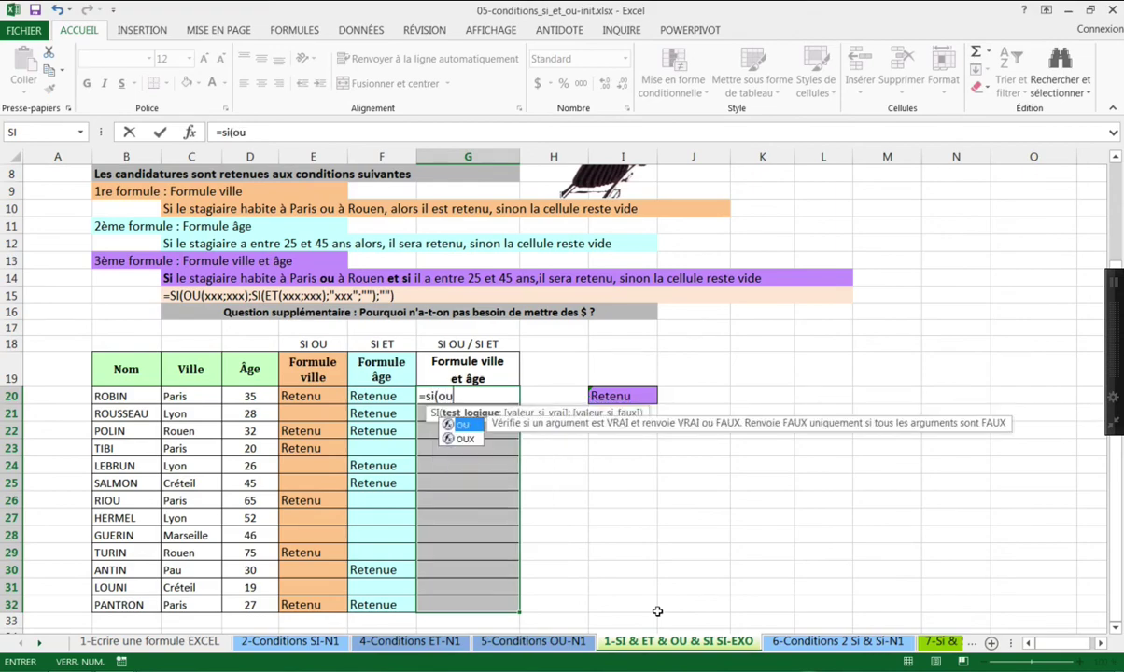
{"action": "left_click", "coordinate": [201, 398]}
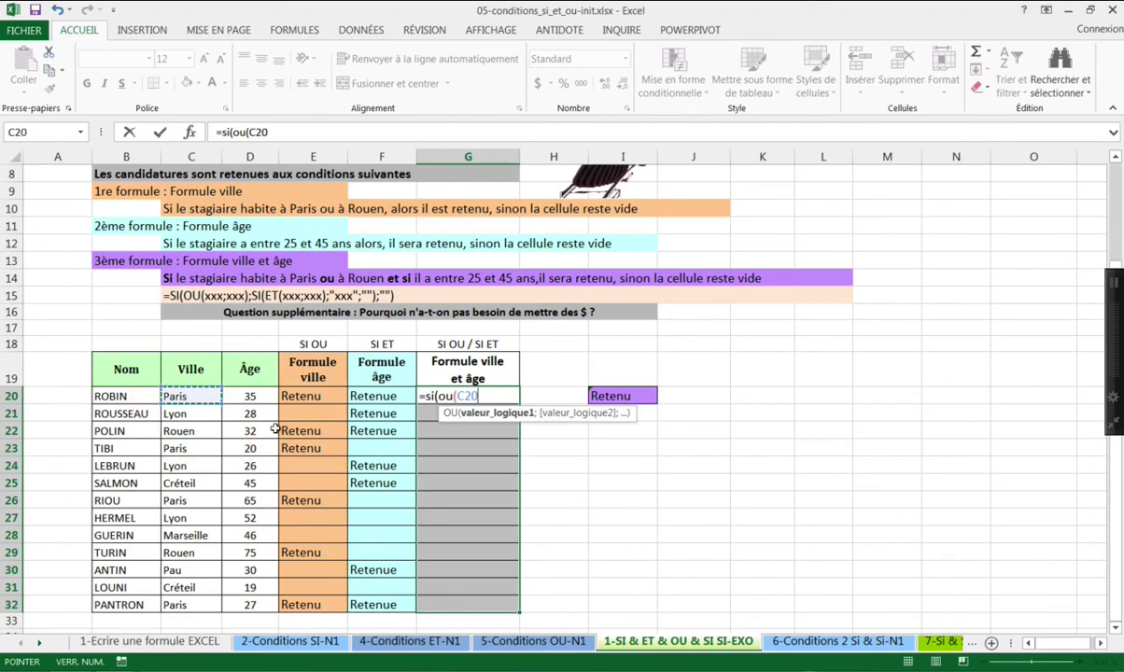
{"action": "type", "text": "=\"P"}
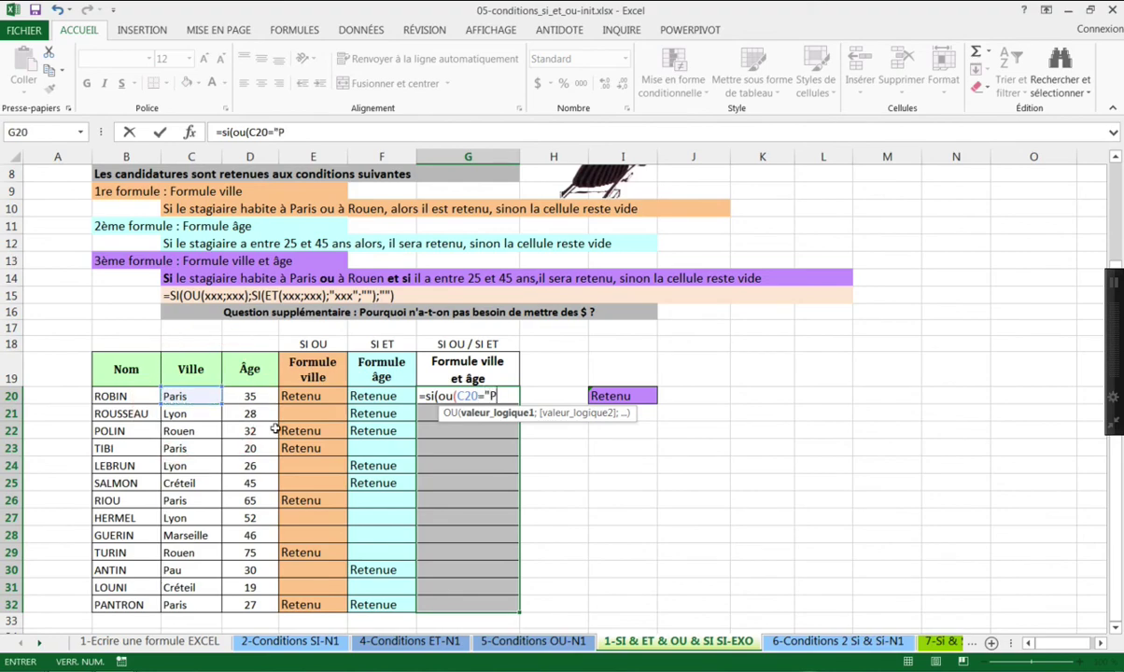
{"action": "type", "text": "aris\";"}
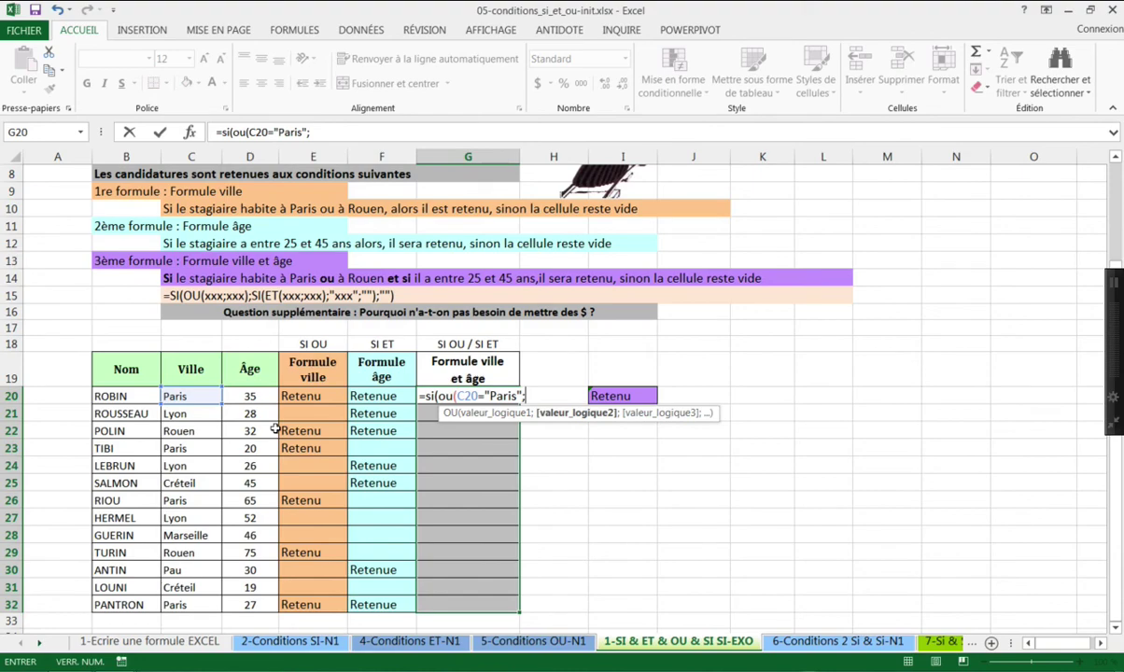
{"action": "left_click", "coordinate": [194, 398]}
{"action": "type", "text": "="}
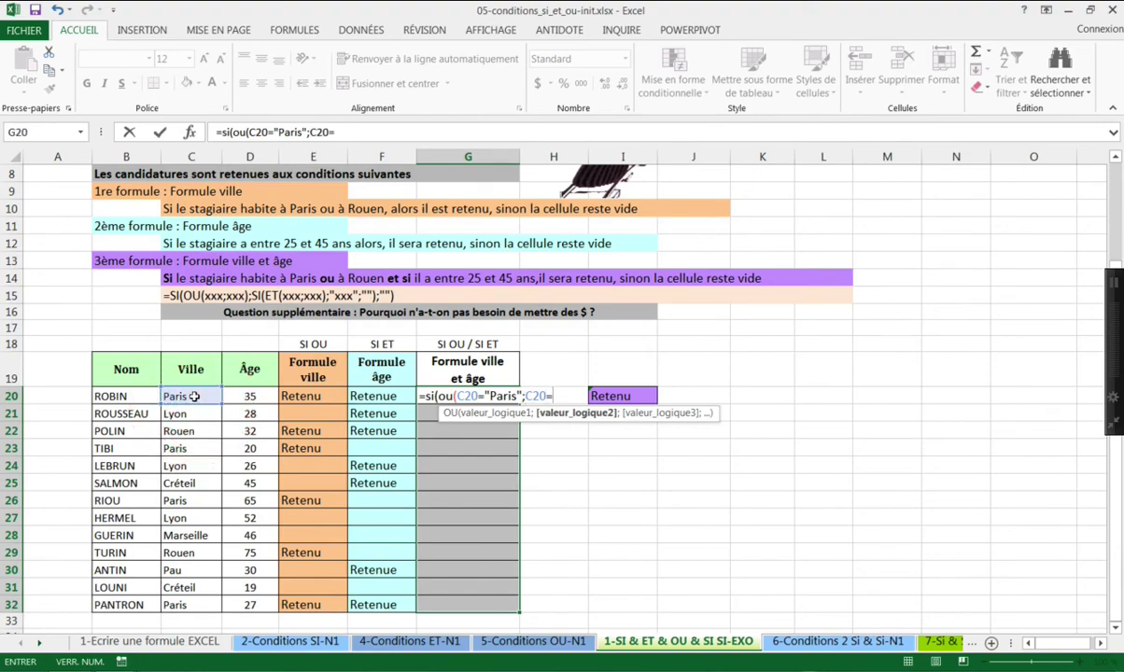
{"action": "type", "text": "\"Rouen"}
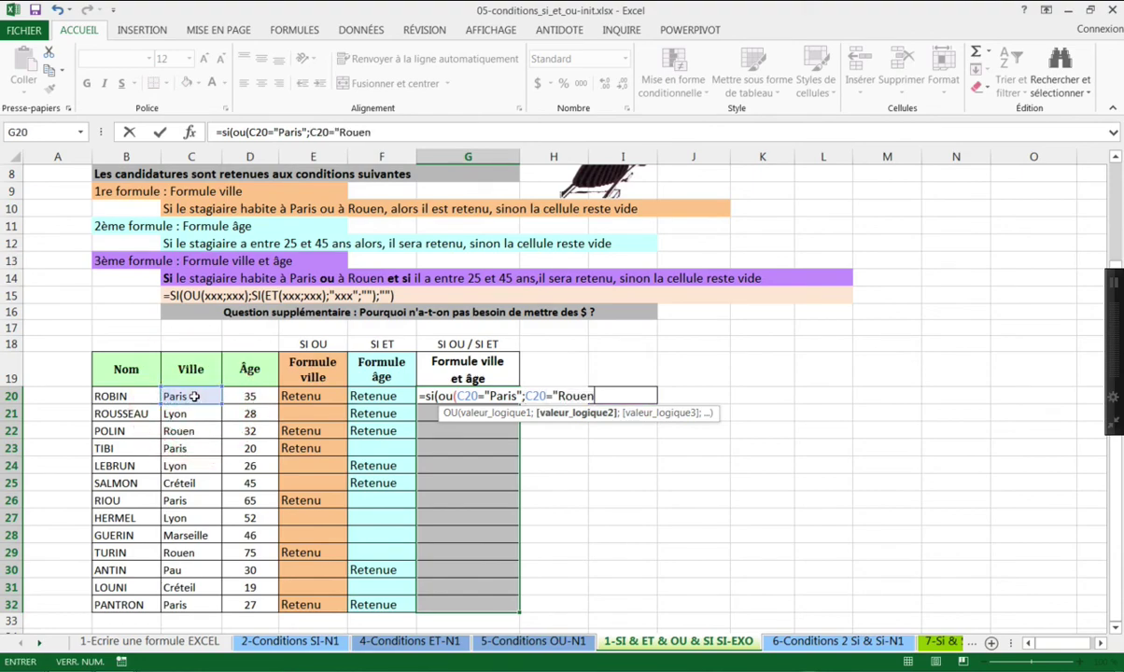
{"action": "type", "text": "\")"}
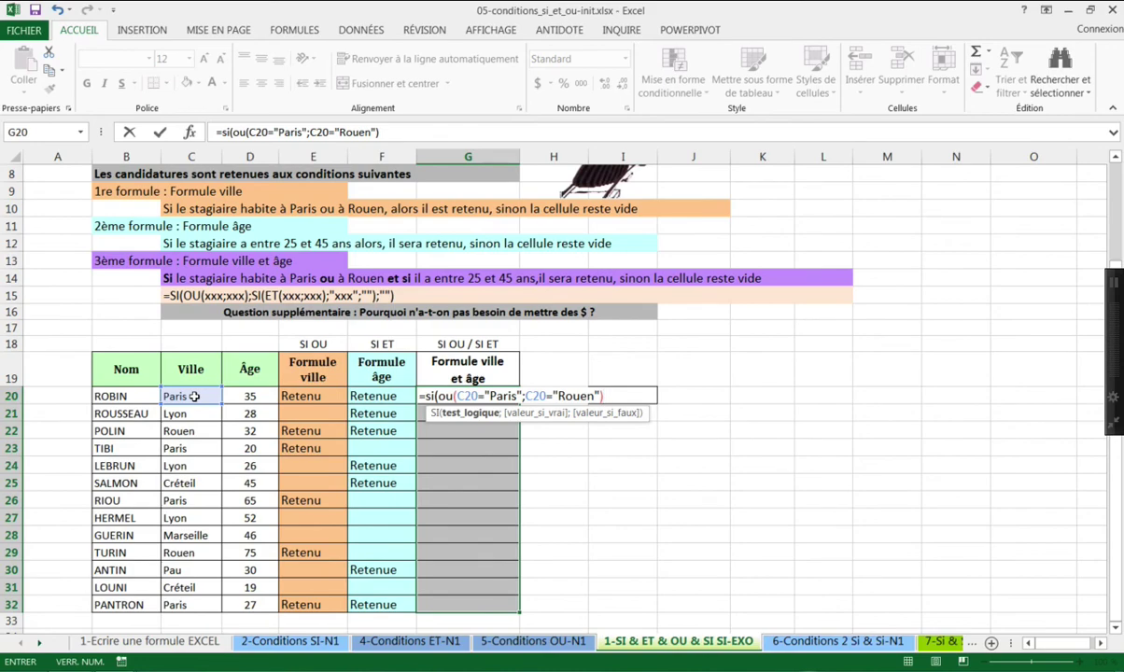
Nest a second SI as the value if true, tested by ET(D20>=25;D20<=45), and start its own true value argument.
{"action": "type", "text": ";"}
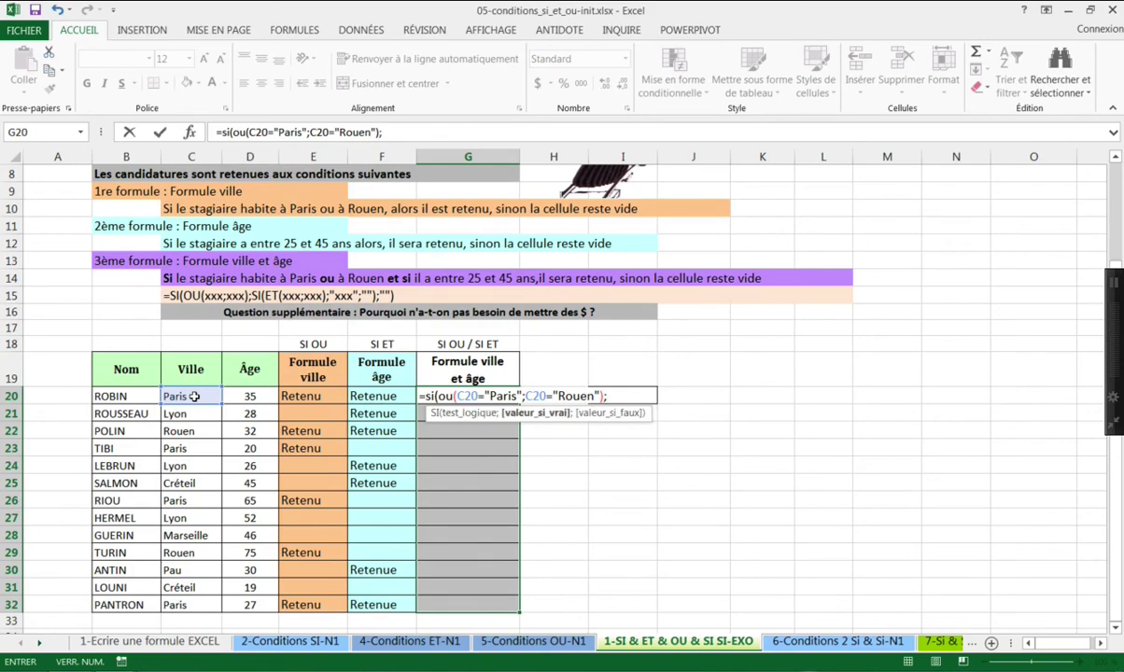
{"action": "type", "text": "si"}
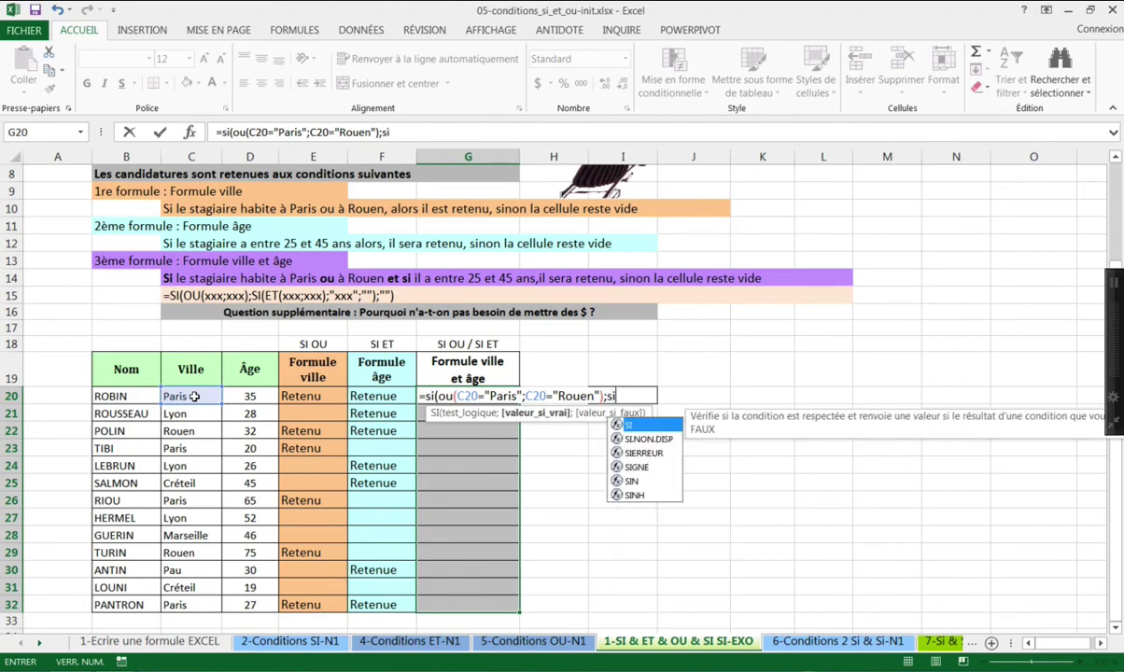
{"action": "type", "text": "(et("}
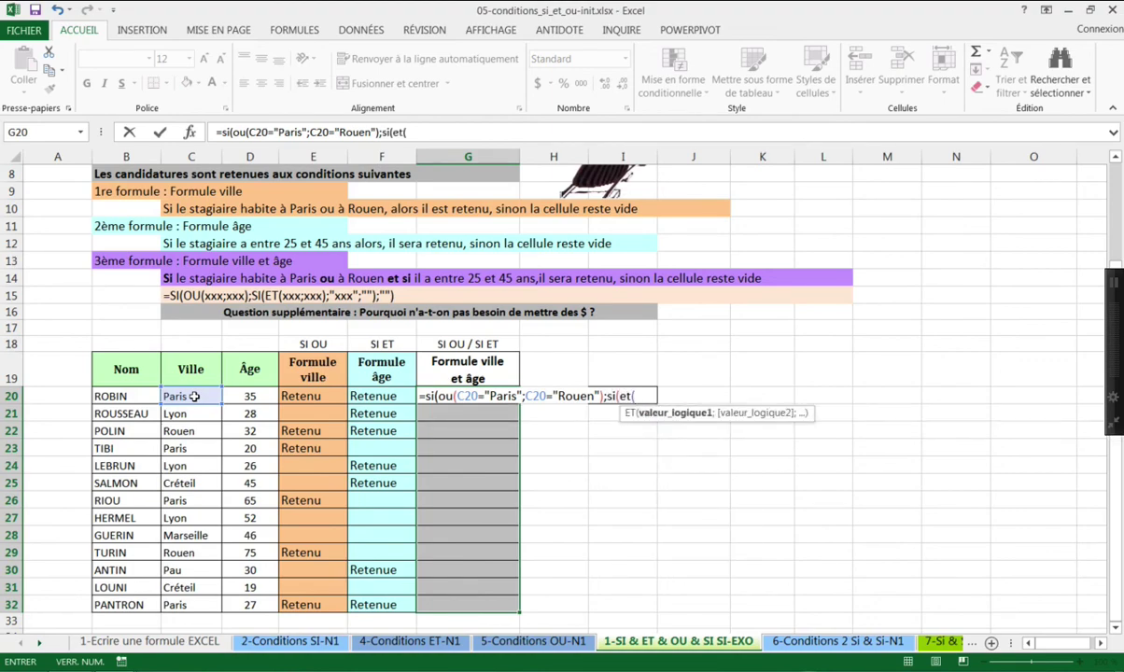
{"action": "left_click", "coordinate": [247, 396]}
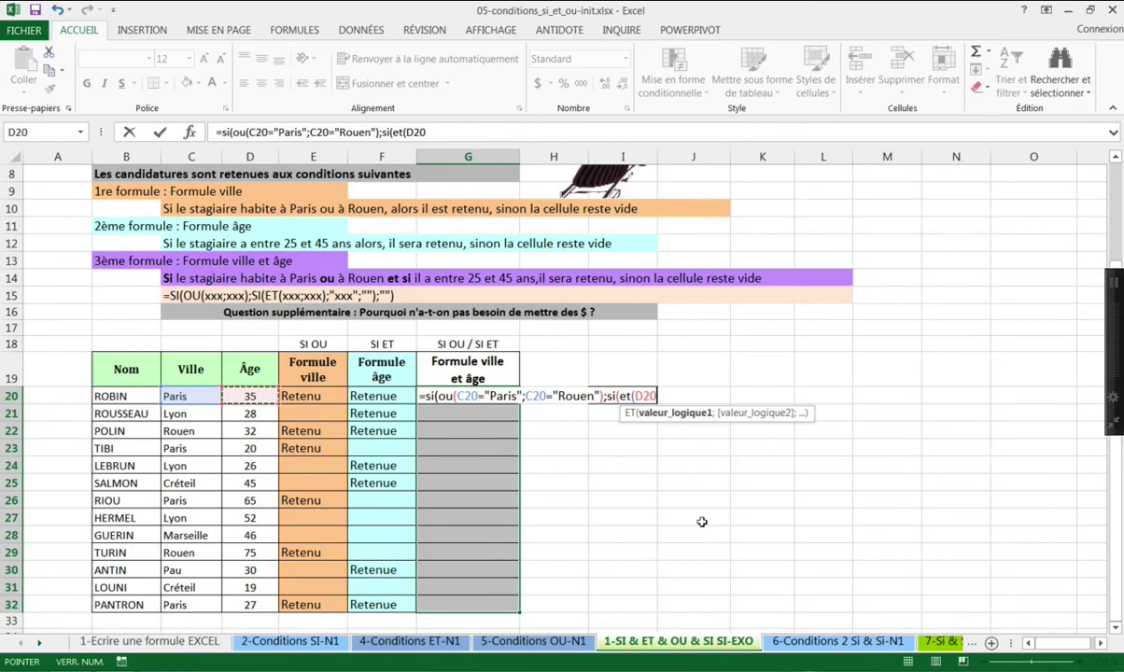
{"action": "type", "text": ">=25;"}
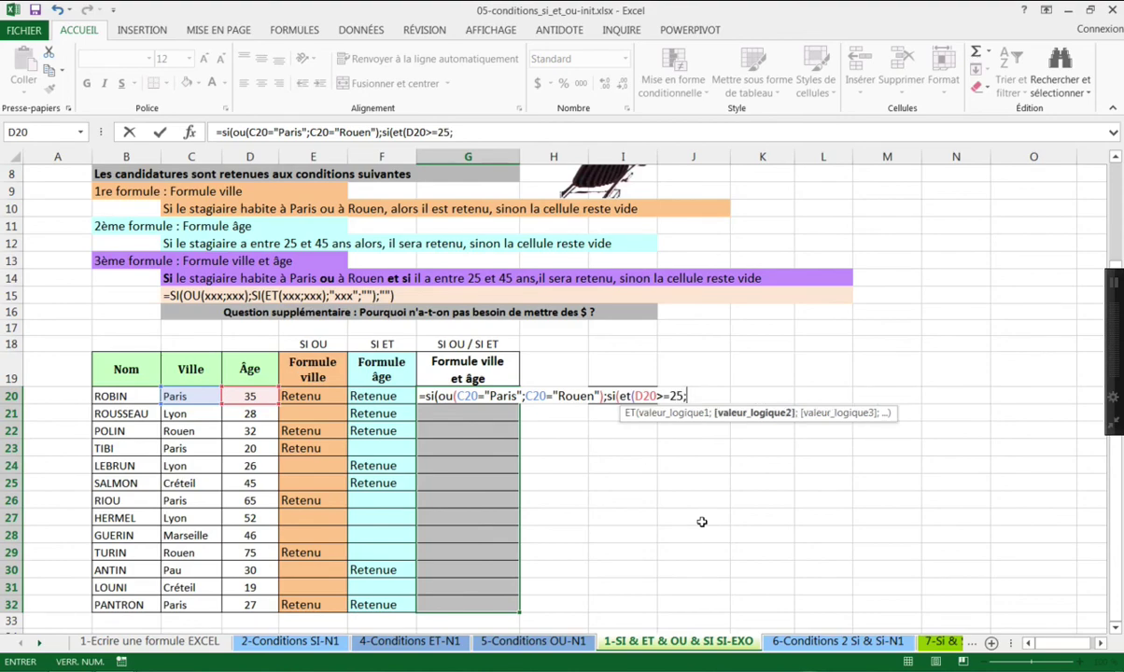
{"action": "left_click", "coordinate": [257, 397]}
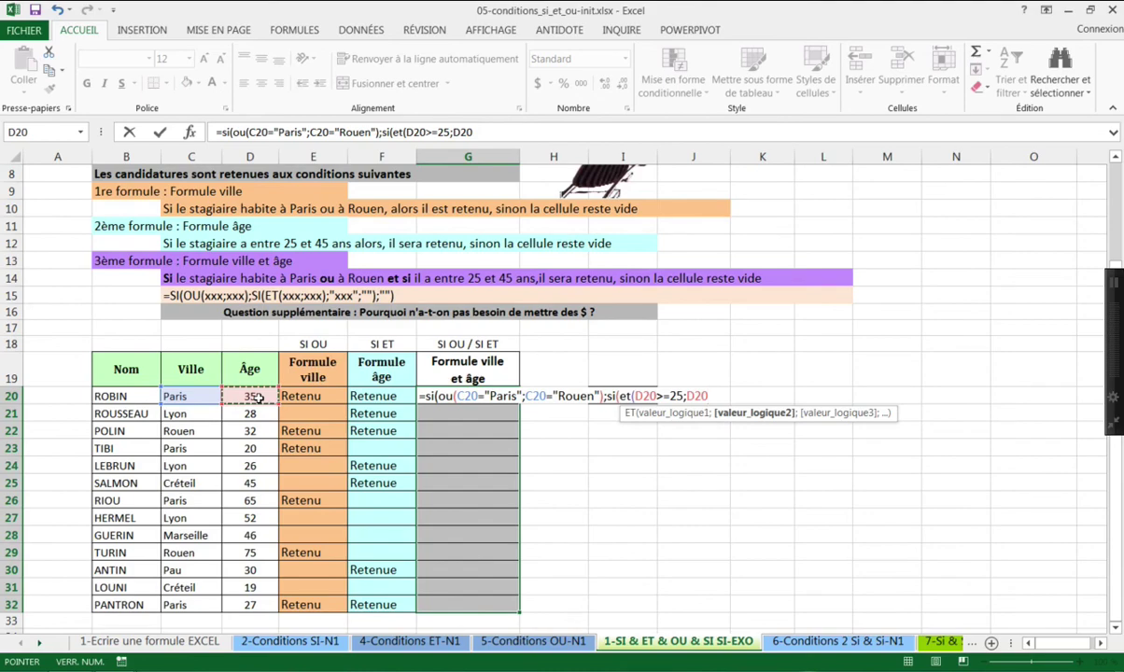
{"action": "type", "text": "<=45"}
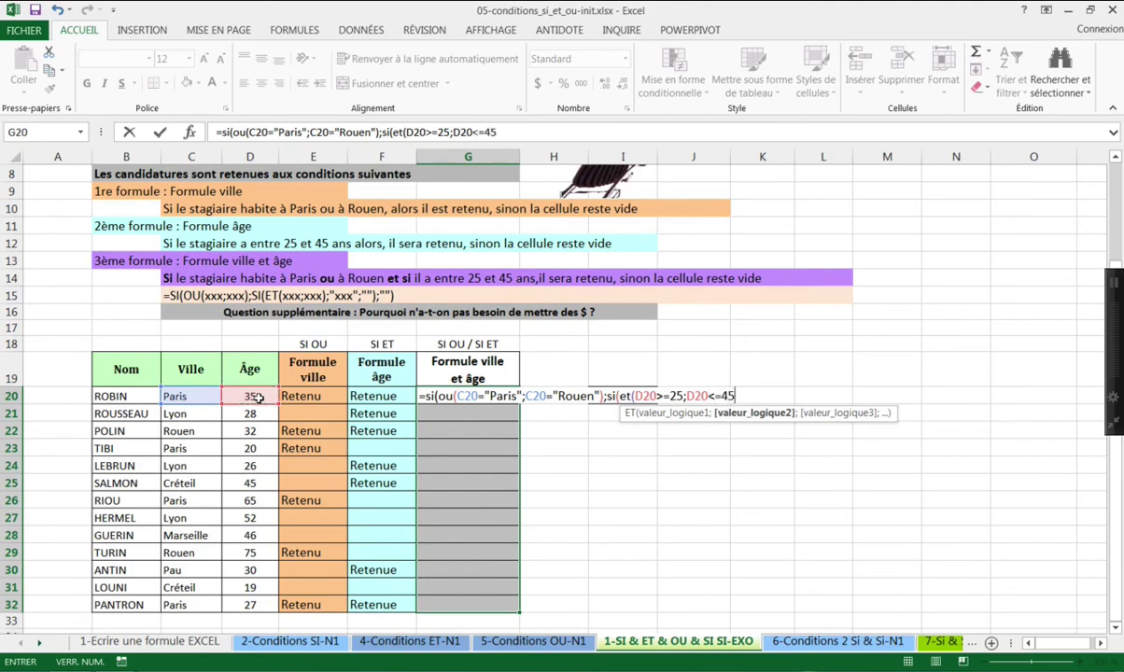
{"action": "type", "text": ");"}
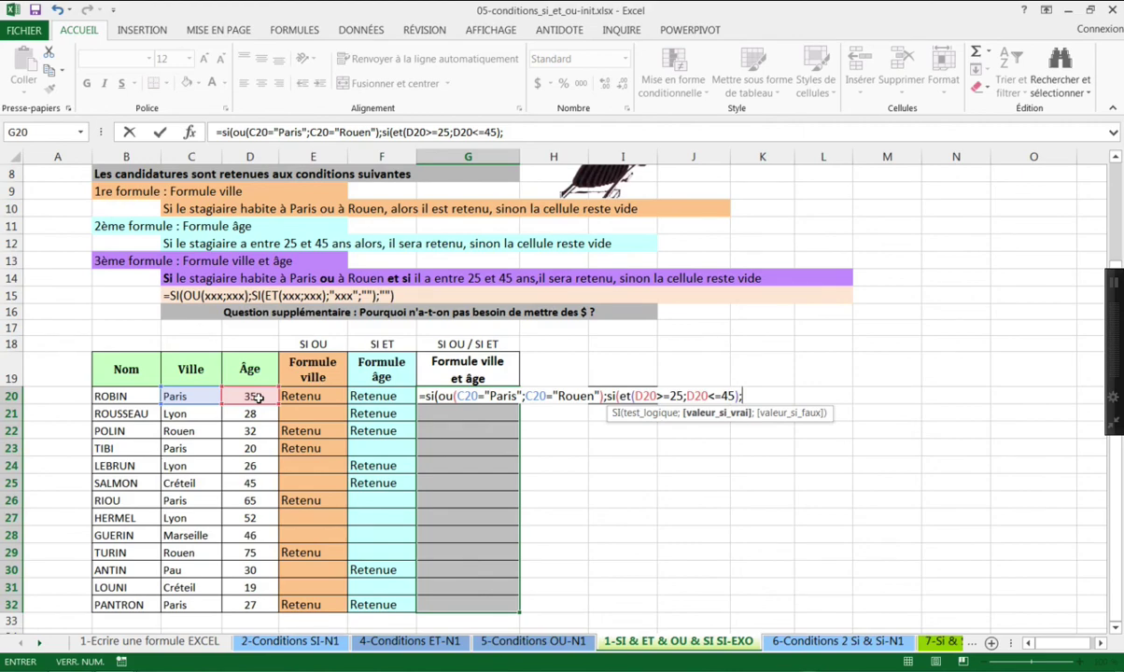
Complete the inner SI with "Retenu" if true and "" if false, the outer SI with "" if false, and enter the formula throughout G20:G32.
{"action": "type", "text": "\"Retenu\""}
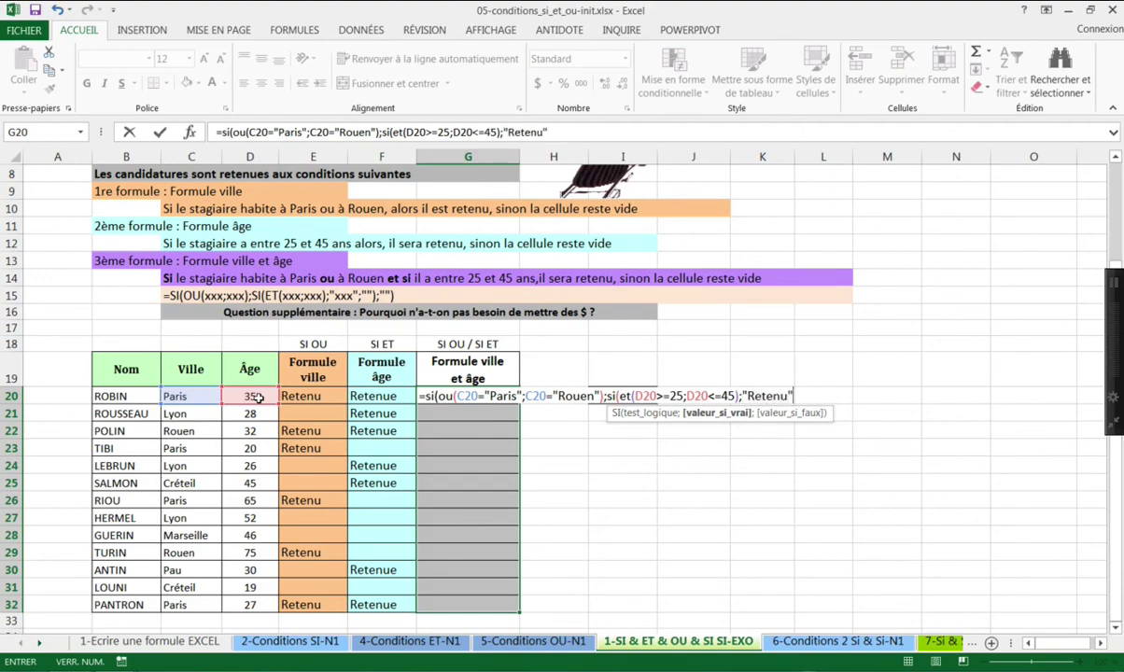
{"action": "type", "text": ";\"\""}
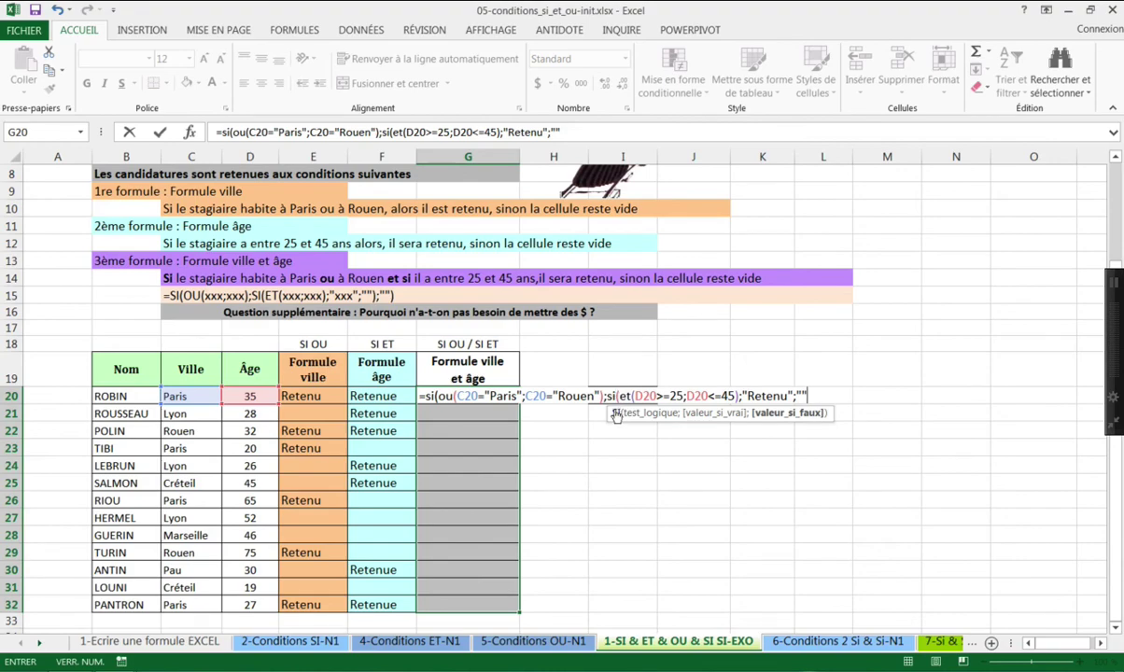
{"action": "type", "text": ")"}
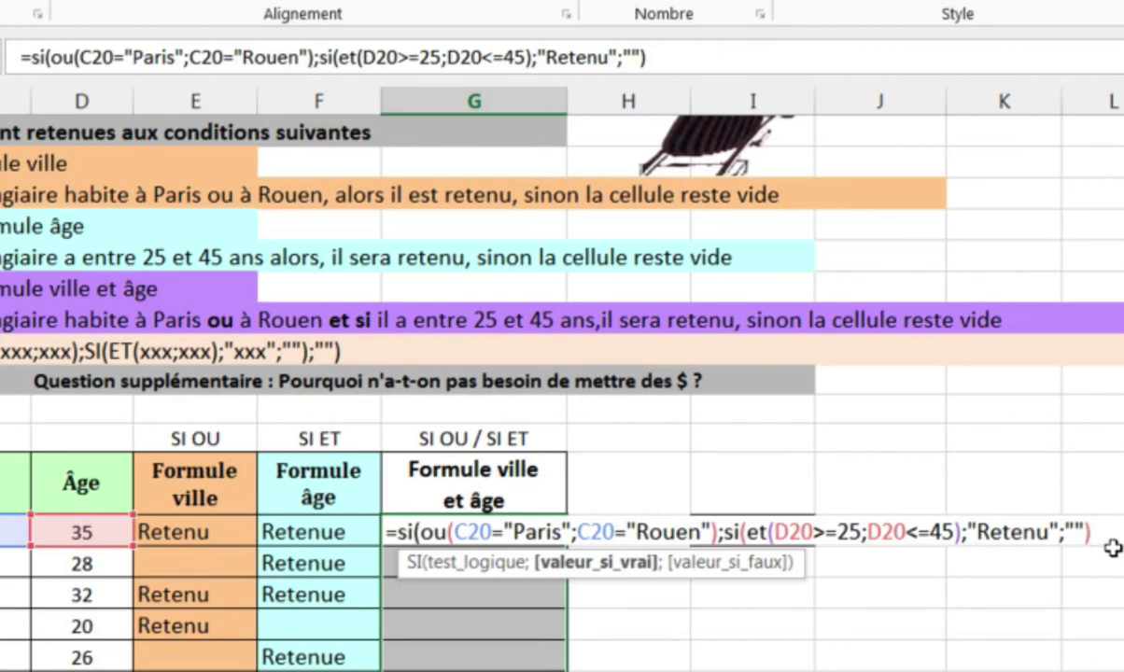
{"action": "type", "text": ";\"\""}
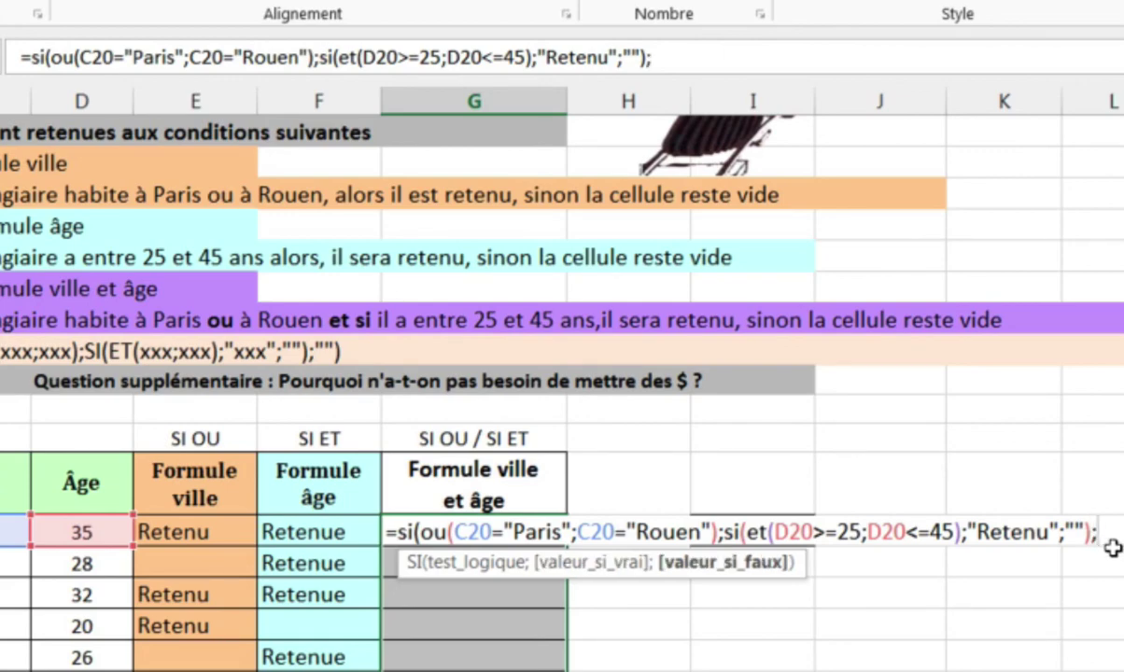
{"action": "type", "text": ")"}
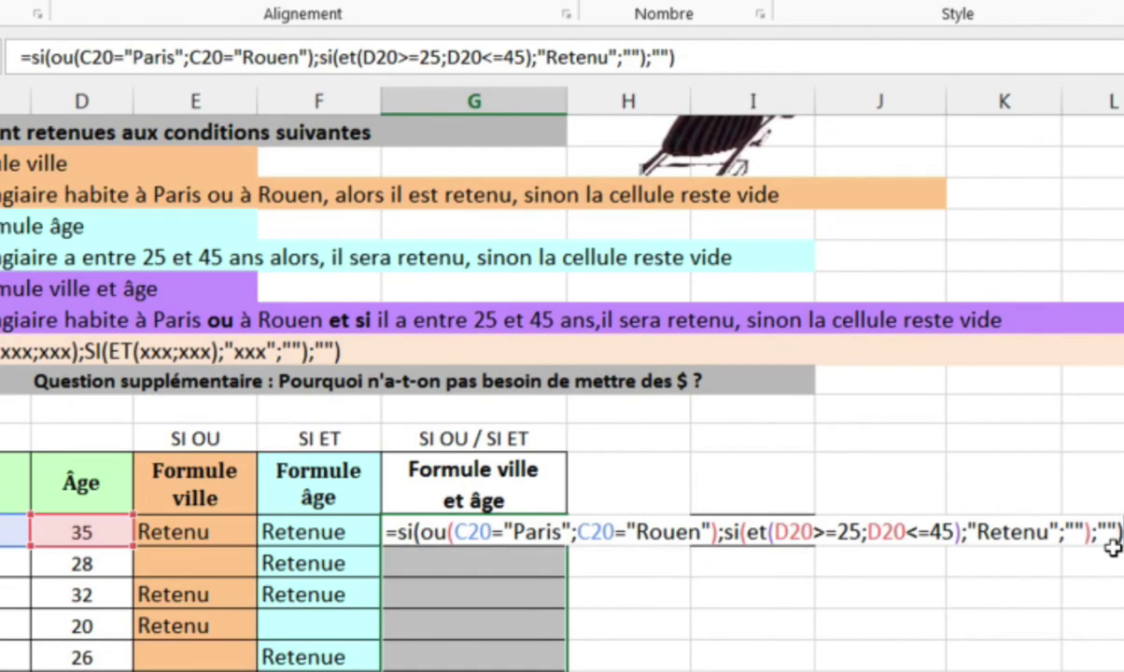
{"action": "key", "text": "ctrl+Return"}
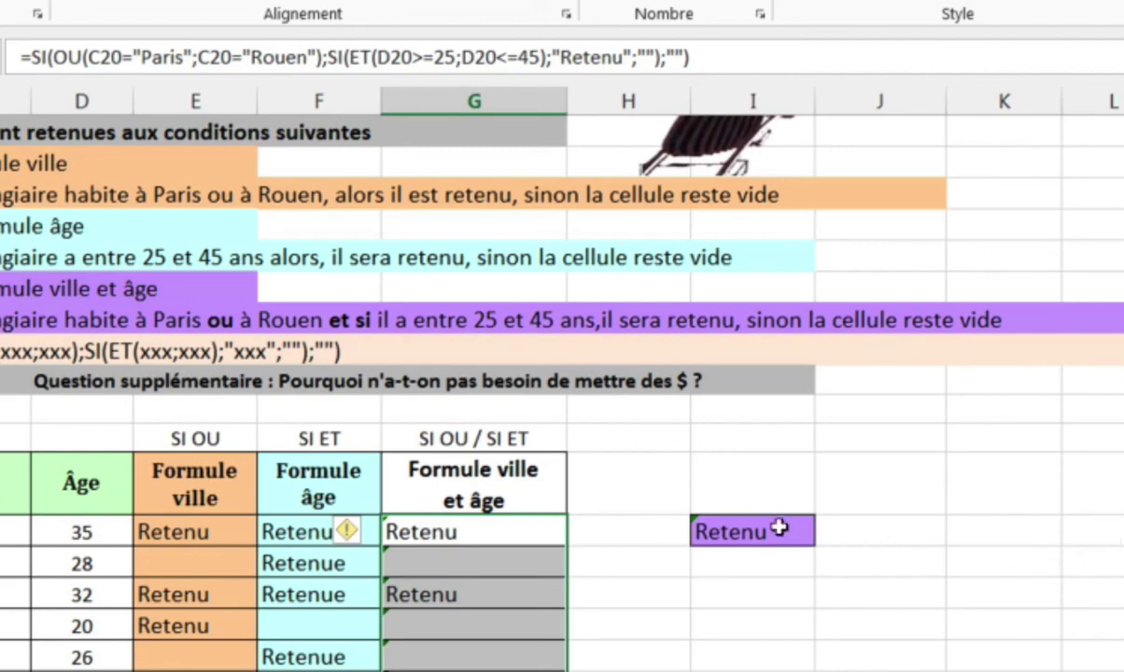
Examine the alternative formula in I20, its OU city conditions and age conditions inside ET, and compare it with the formula in G20.
{"action": "left_click", "coordinate": [742, 533]}
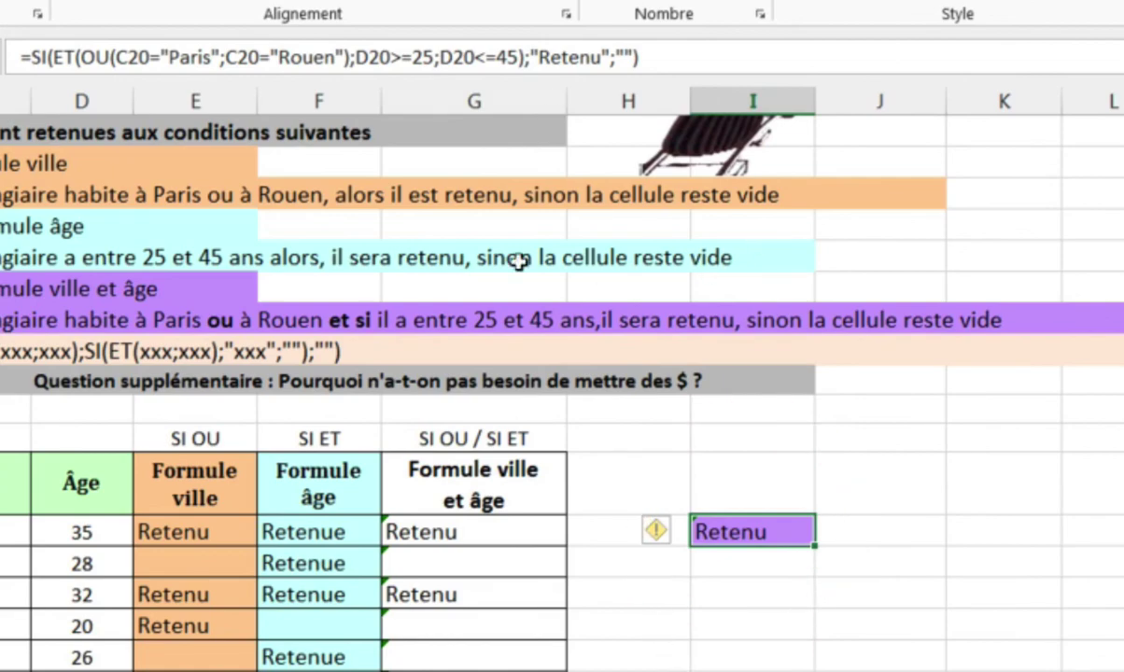
{"action": "left_click", "coordinate": [321, 56]}
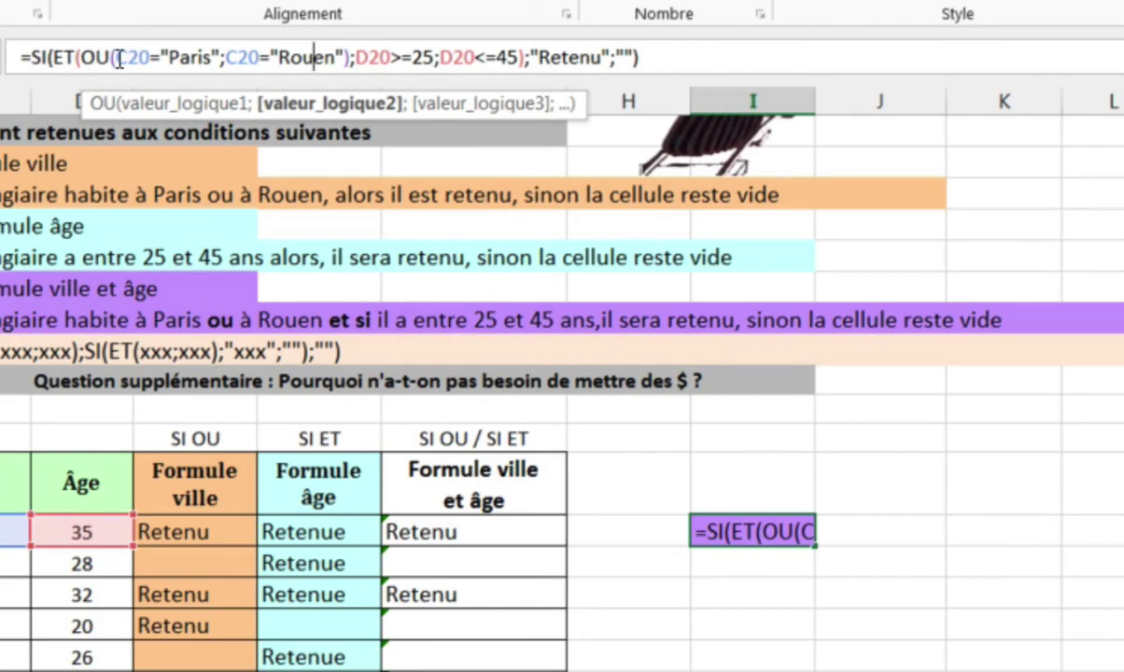
{"action": "left_click_drag", "start_coordinate": [112, 58], "coordinate": [342, 56]}
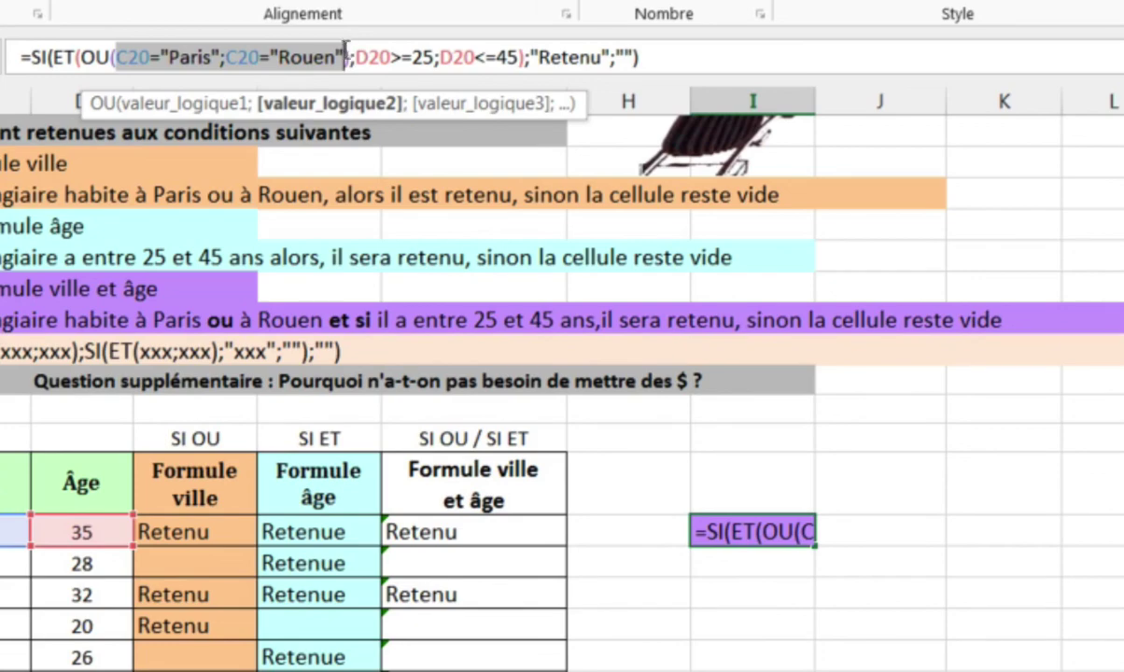
{"action": "left_click", "coordinate": [66, 59]}
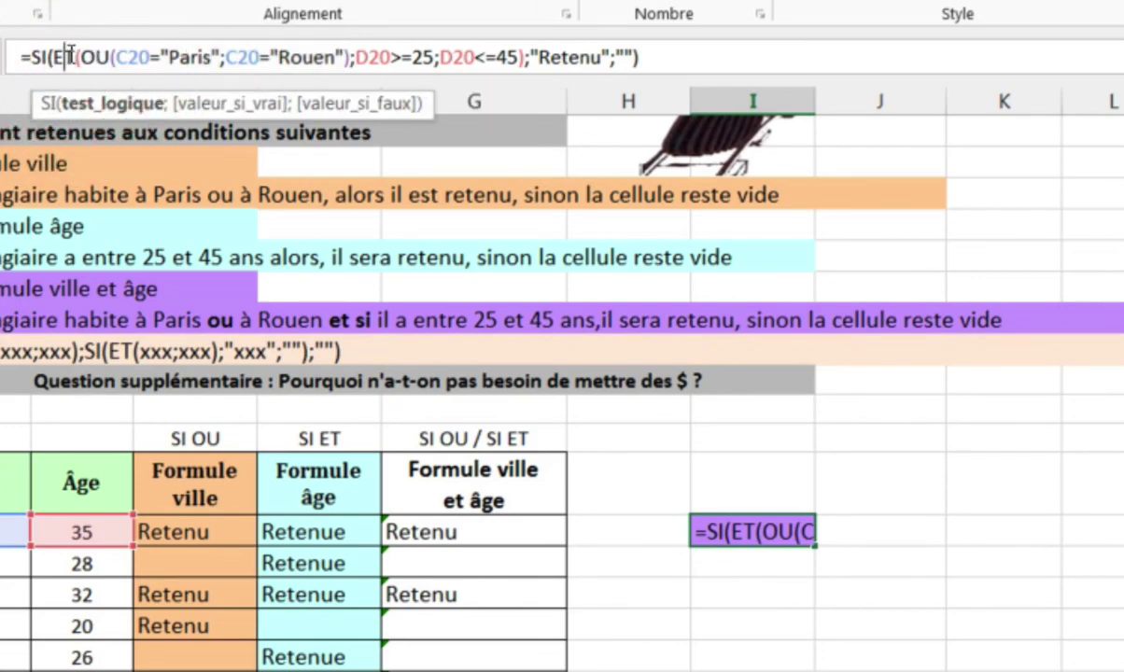
{"action": "left_click_drag", "start_coordinate": [355, 58], "coordinate": [511, 54]}
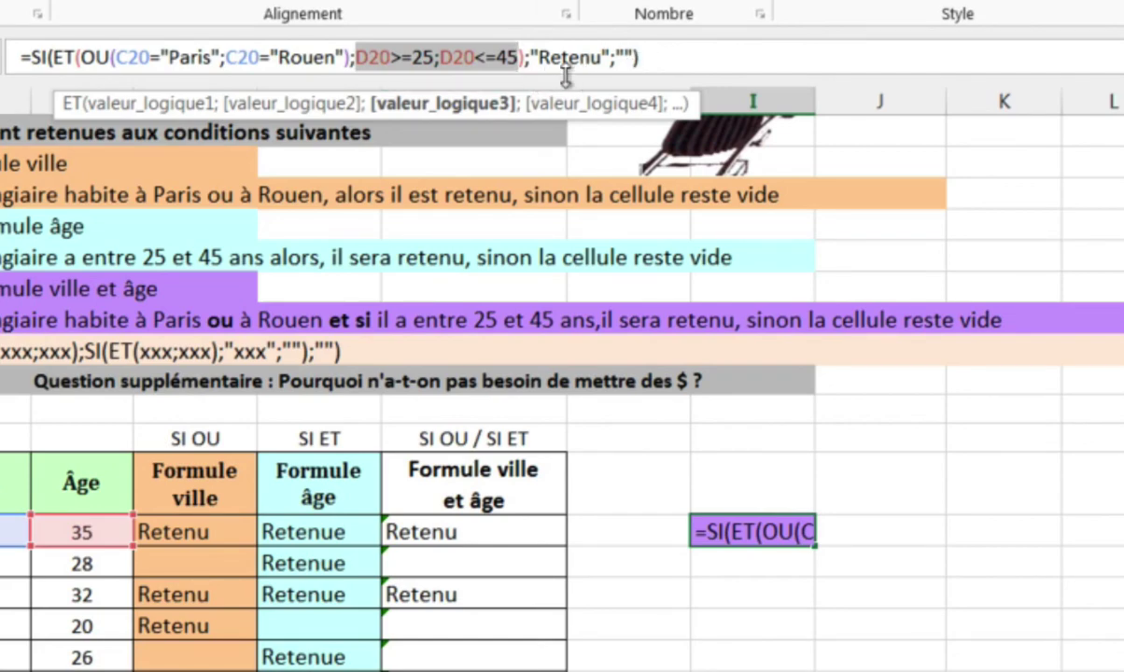
{"action": "left_click", "coordinate": [655, 53]}
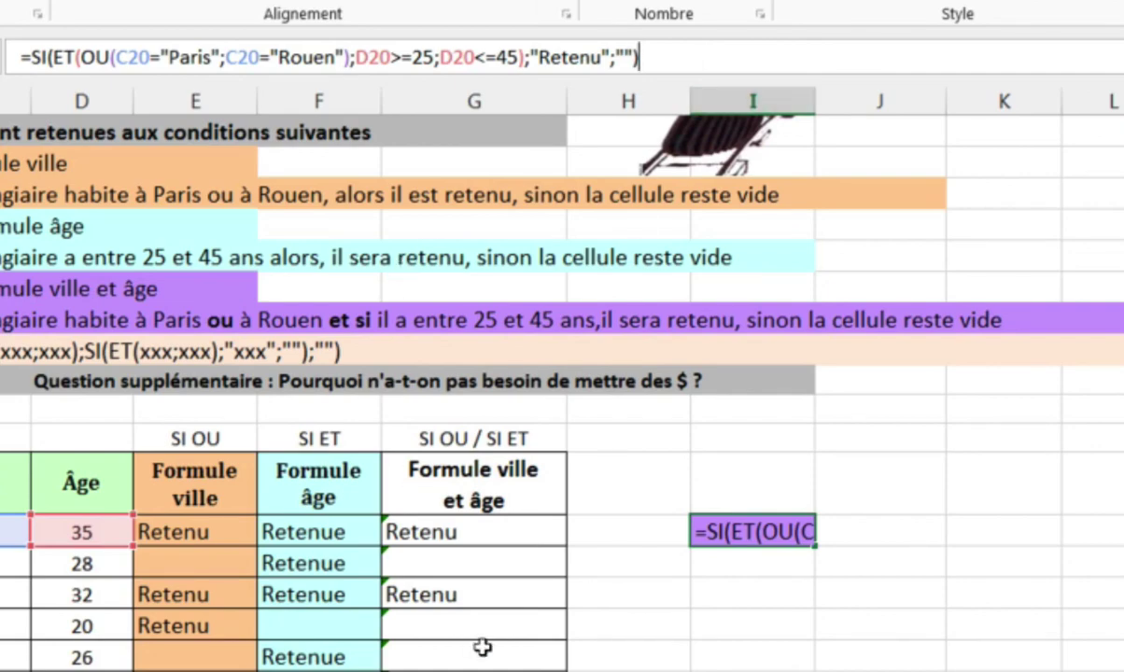
{"action": "left_click", "coordinate": [503, 529]}
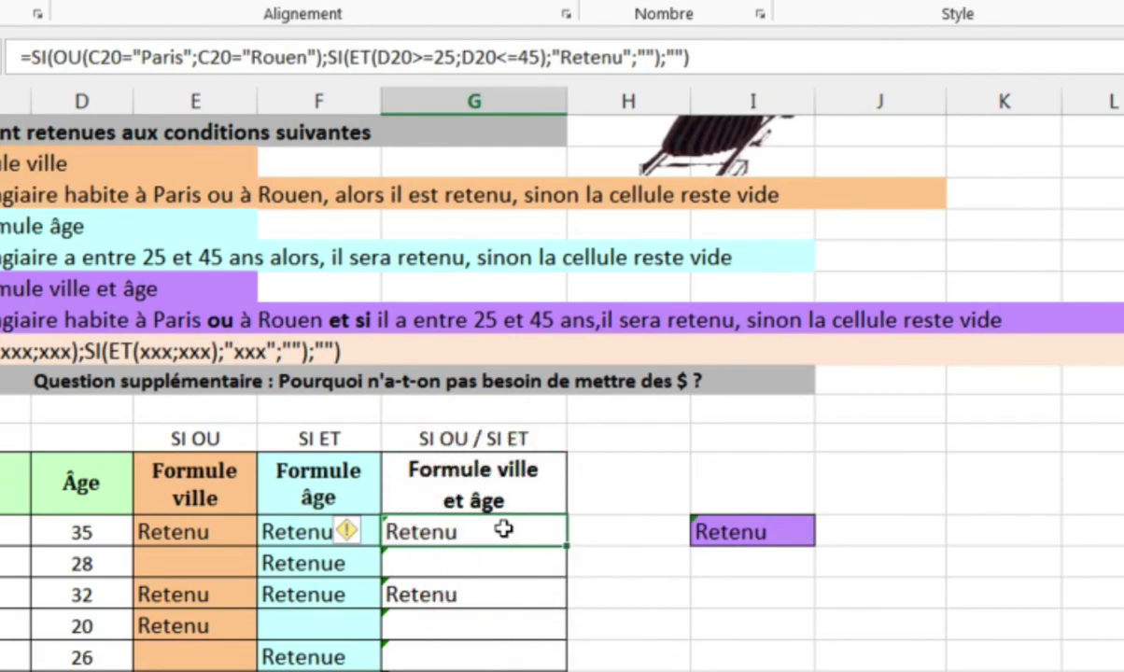